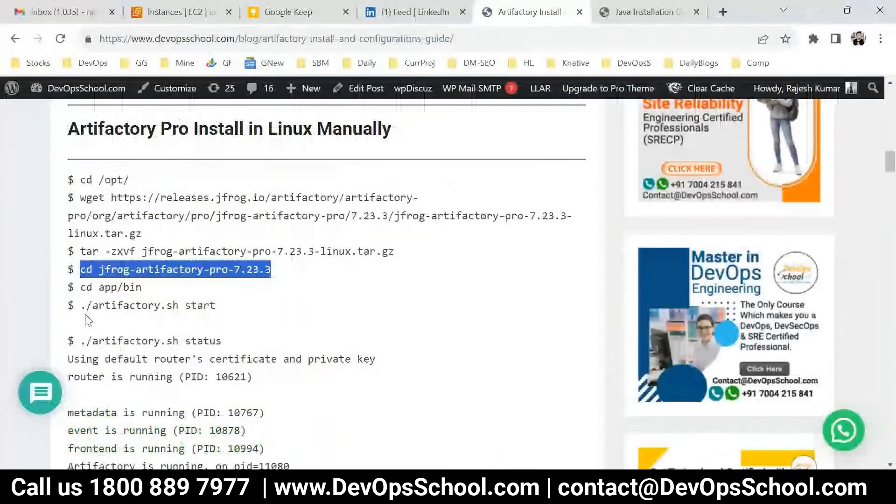
Copy the guide's './artifactory.sh start' command into PuTTY and run it to start Artifactory
{"action": "left_click", "coordinate": [84, 305]}
{"action": "triple_click", "coordinate": [84, 305]}
{"action": "key", "text": "super+c"}
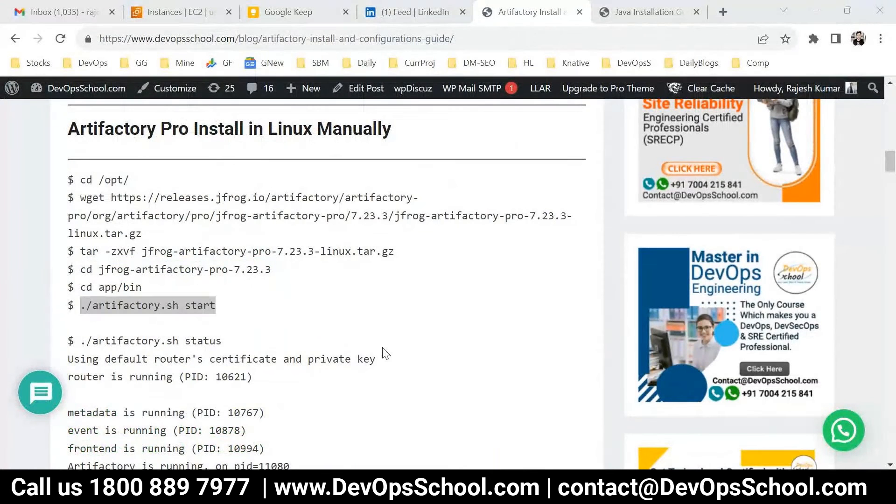
{"action": "key", "text": "alt+Tab"}
{"action": "right_click", "coordinate": [425, 337]}
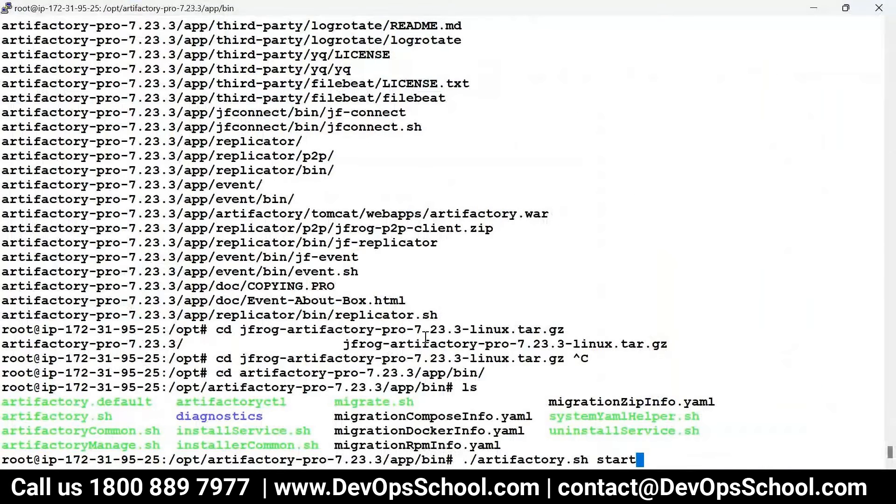
{"action": "key", "text": "Return"}
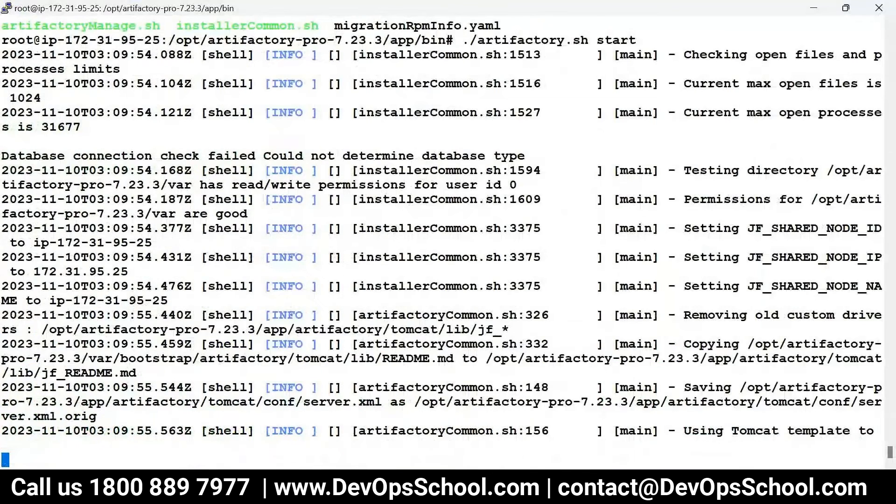
{"action": "mouse_move", "coordinate": [304, 488]}
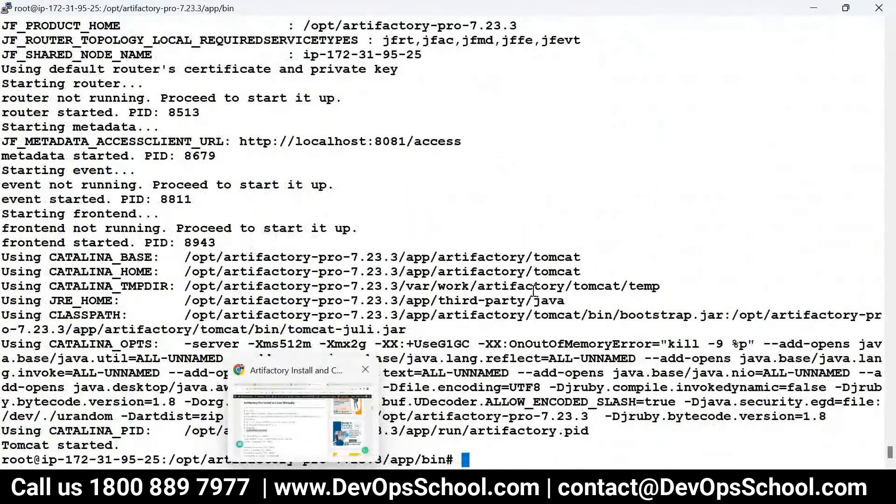
{"action": "key", "text": "super+r"}
Start a new Notepad note headed 'Type Of Repo' with a line of equals signs beneath
{"action": "key", "text": "Return"}
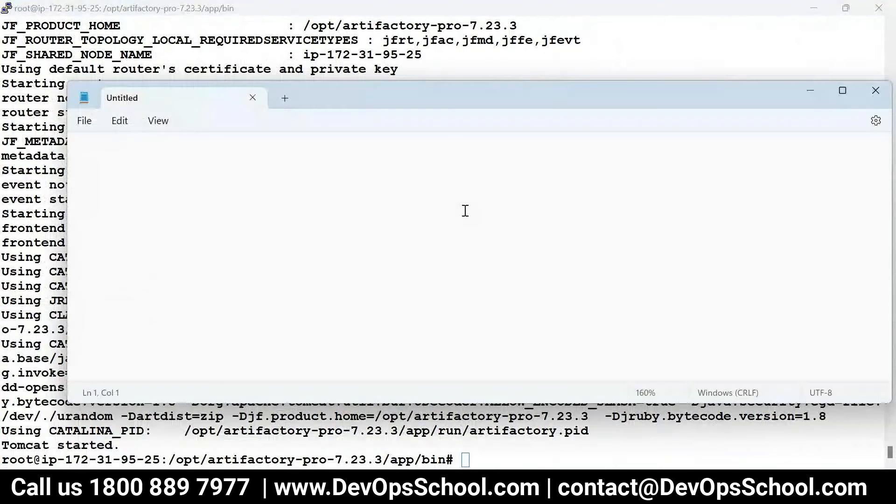
{"action": "type", "text": "Type Of R"}
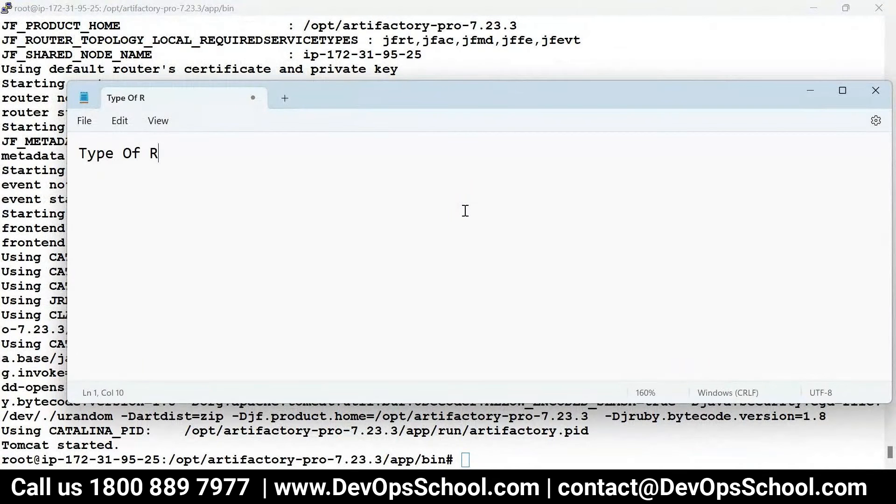
{"action": "type", "text": "epo"}
{"action": "key", "text": "Return"}
{"action": "type", "text": "======================="}
{"action": "key", "text": "Return"}
{"action": "key", "text": "Return"}
List Local Repo, RemoTe Repo and Virtual Repo under the heading
{"action": "scroll", "coordinate": [468, 197], "scroll_direction": "up", "scroll_amount": 3}
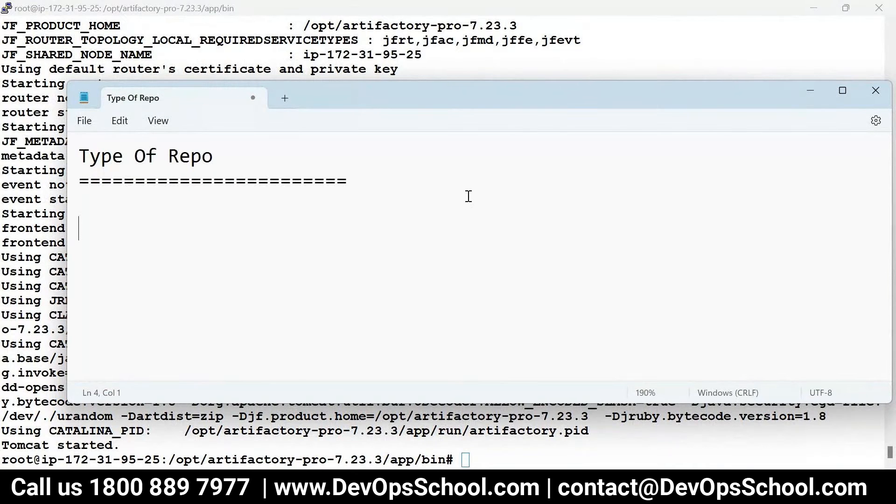
{"action": "scroll", "coordinate": [469, 196], "scroll_direction": "up", "scroll_amount": 2}
{"action": "left_click", "coordinate": [187, 193]}
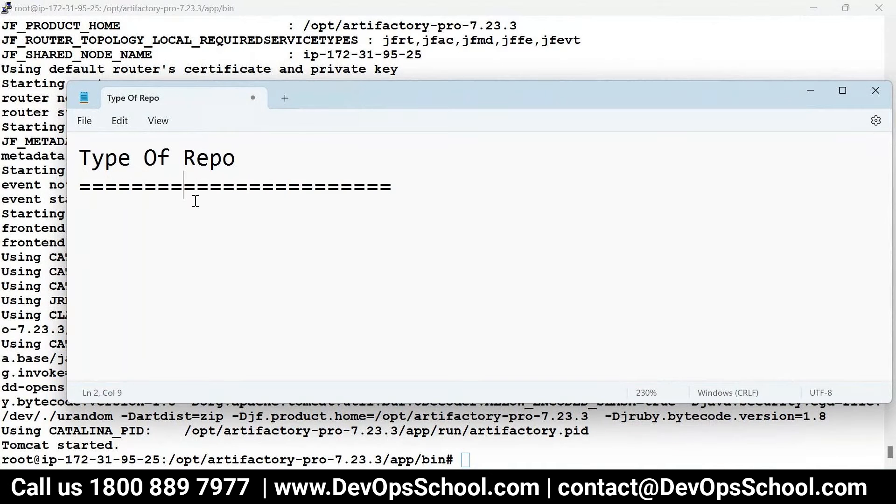
{"action": "left_click", "coordinate": [201, 220]}
{"action": "type", "text": "Local Repo"}
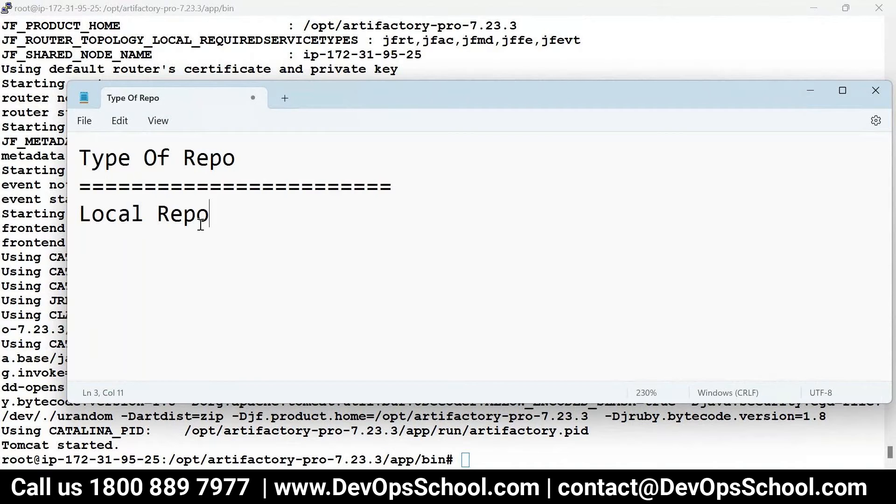
{"action": "key", "text": "Return"}
{"action": "type", "text": "Vi"}
{"action": "key", "text": "BackSpace"}
{"action": "key", "text": "BackSpace"}
{"action": "type", "text": "Rem"}
{"action": "type", "text": "oe Repo"}
{"action": "key", "text": "BackSpace"}
{"action": "key", "text": "BackSpace"}
{"action": "key", "text": "BackSpace"}
{"action": "key", "text": "BackSpace"}
{"action": "key", "text": "BackSpace"}
{"action": "key", "text": "BackSpace"}
{"action": "type", "text": "Te Repp"}
{"action": "key", "text": "BackSpace"}
{"action": "key", "text": "BackSpace"}
{"action": "type", "text": "po"}
{"action": "key", "text": "Return"}
{"action": "type", "text": "Virt"}
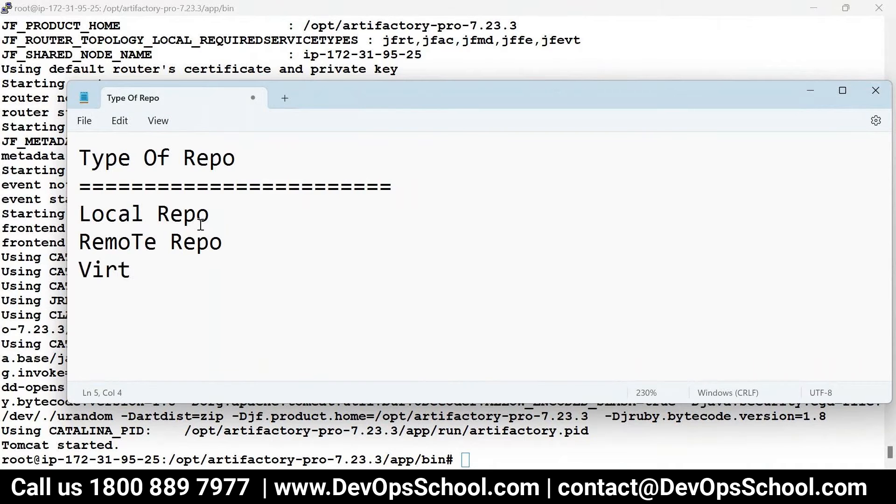
{"action": "type", "text": "ual R"}
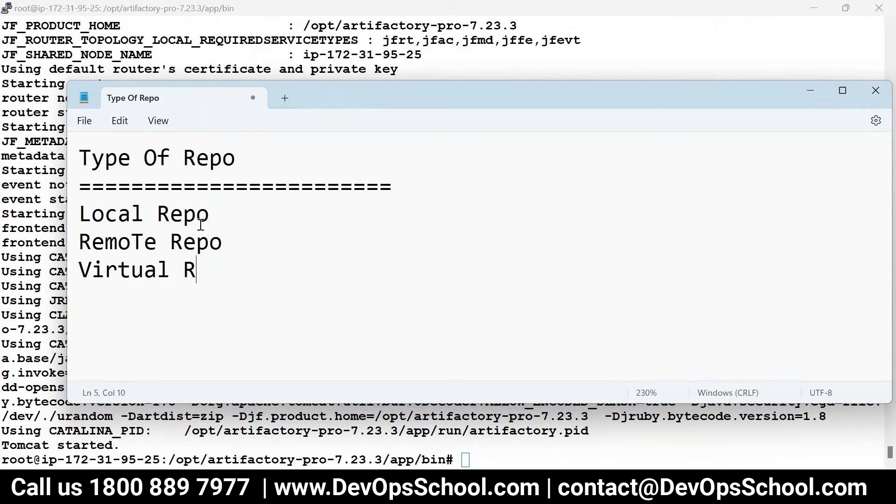
{"action": "type", "text": "epo"}
Launch Paint with a blank canvas using mspaint
{"action": "key", "text": "super+r"}
{"action": "type", "text": "ms"}
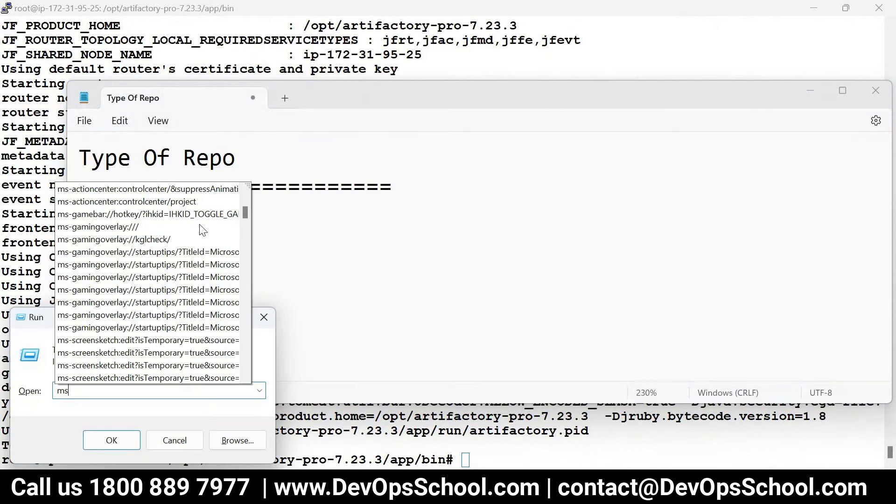
{"action": "type", "text": "paint"}
{"action": "key", "text": "Return"}
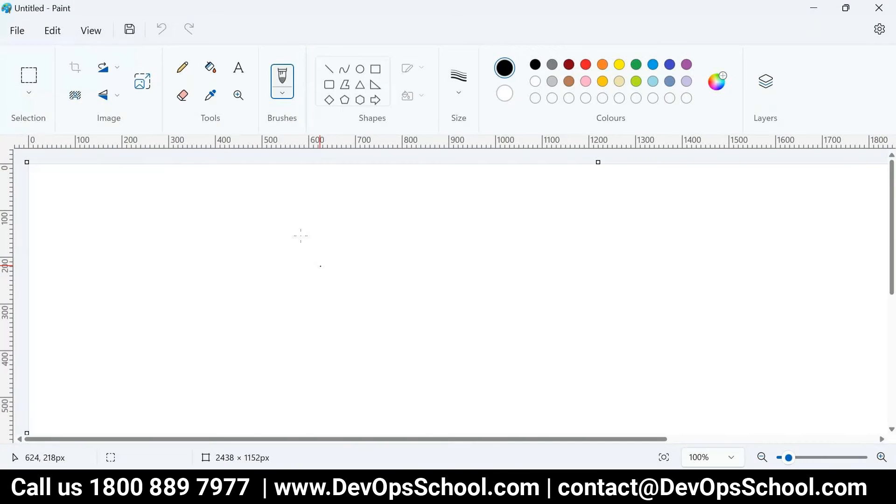
Draw two large rectangles side by side on the Paint canvas
{"action": "left_click", "coordinate": [375, 66]}
{"action": "mouse_move", "coordinate": [161, 177]}
{"action": "left_mouse_down"}
{"action": "mouse_move", "coordinate": [274, 380]}
{"action": "mouse_move", "coordinate": [345, 384]}
{"action": "left_mouse_up"}
{"action": "left_click_drag", "start_coordinate": [520, 177], "coordinate": [739, 382]}
Label the boxes N and US with the pencil and sketch small letters in the left box
{"action": "left_click", "coordinate": [183, 67]}
{"action": "left_click_drag", "start_coordinate": [104, 230], "coordinate": [99, 280]}
{"action": "mouse_move", "coordinate": [111, 245]}
{"action": "left_mouse_down"}
{"action": "mouse_move", "coordinate": [131, 264]}
{"action": "mouse_move", "coordinate": [132, 231]}
{"action": "left_mouse_up"}
{"action": "mouse_move", "coordinate": [781, 215]}
{"action": "left_mouse_down"}
{"action": "mouse_move", "coordinate": [804, 235]}
{"action": "mouse_move", "coordinate": [815, 215]}
{"action": "mouse_move", "coordinate": [778, 264]}
{"action": "left_mouse_up"}
{"action": "key", "text": "ctrl+z"}
{"action": "key", "text": "ctrl+z"}
{"action": "mouse_move", "coordinate": [776, 216]}
{"action": "left_mouse_down"}
{"action": "mouse_move", "coordinate": [782, 259]}
{"action": "mouse_move", "coordinate": [788, 215]}
{"action": "left_mouse_up"}
{"action": "left_click_drag", "start_coordinate": [814, 208], "coordinate": [802, 253]}
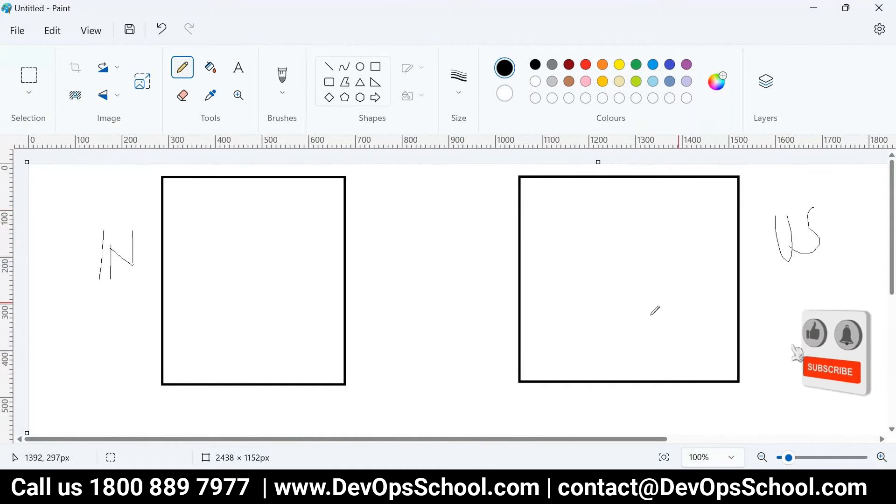
{"action": "mouse_move", "coordinate": [223, 346]}
{"action": "left_mouse_down"}
{"action": "mouse_move", "coordinate": [207, 346]}
{"action": "mouse_move", "coordinate": [269, 338]}
{"action": "left_mouse_up"}
{"action": "left_click_drag", "start_coordinate": [259, 340], "coordinate": [280, 353]}
In red, draw ovals and circled Rs in both boxes, plus loops and a line in the right box
{"action": "left_click", "coordinate": [586, 64]}
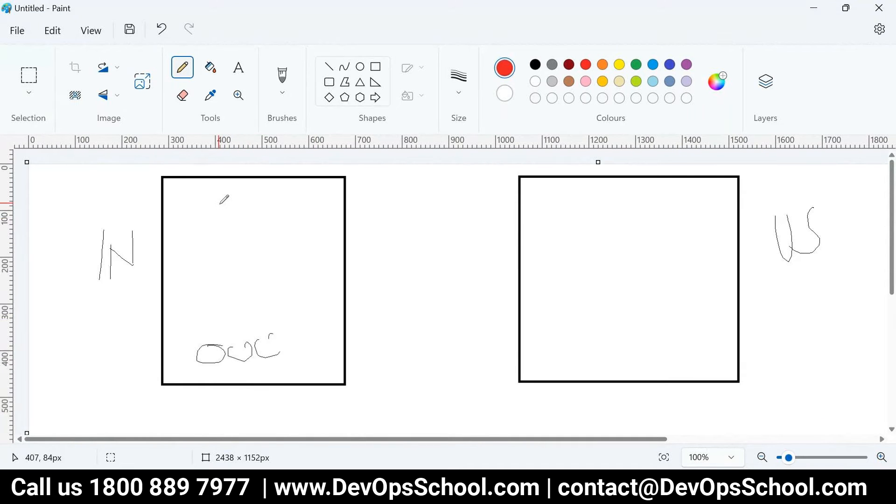
{"action": "mouse_move", "coordinate": [185, 206]}
{"action": "left_mouse_down"}
{"action": "mouse_move", "coordinate": [173, 233]}
{"action": "mouse_move", "coordinate": [190, 204]}
{"action": "left_mouse_up"}
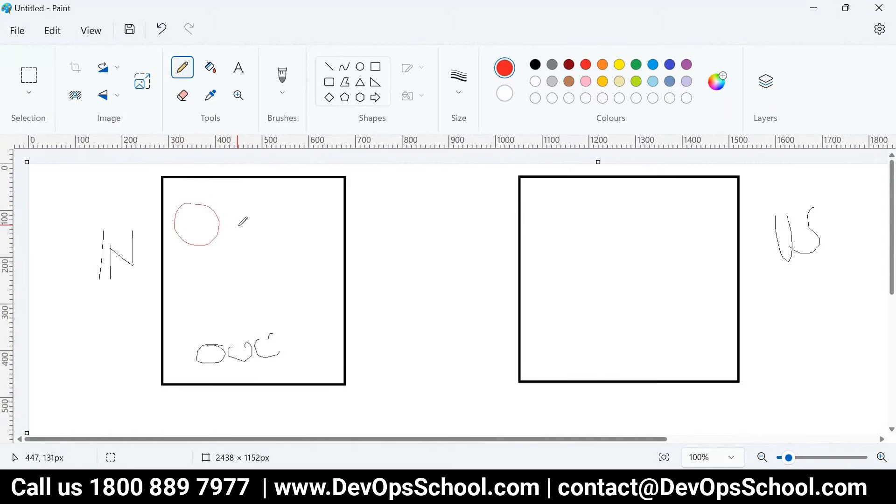
{"action": "key", "text": "ctrl+z"}
{"action": "mouse_move", "coordinate": [291, 189]}
{"action": "left_mouse_down"}
{"action": "mouse_move", "coordinate": [207, 173]}
{"action": "mouse_move", "coordinate": [300, 186]}
{"action": "mouse_move", "coordinate": [234, 185]}
{"action": "left_mouse_up"}
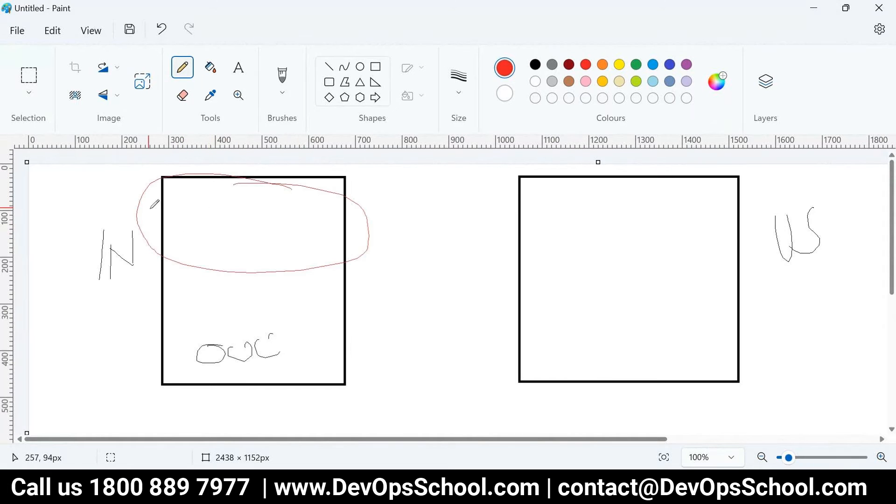
{"action": "left_click_drag", "start_coordinate": [183, 204], "coordinate": [185, 240]}
{"action": "left_click_drag", "start_coordinate": [186, 210], "coordinate": [203, 235]}
{"action": "mouse_move", "coordinate": [667, 194]}
{"action": "left_mouse_down"}
{"action": "mouse_move", "coordinate": [541, 201]}
{"action": "mouse_move", "coordinate": [614, 195]}
{"action": "mouse_move", "coordinate": [584, 195]}
{"action": "mouse_move", "coordinate": [562, 234]}
{"action": "left_mouse_up"}
{"action": "left_click_drag", "start_coordinate": [554, 226], "coordinate": [568, 233]}
{"action": "mouse_move", "coordinate": [572, 371]}
{"action": "left_mouse_down"}
{"action": "mouse_move", "coordinate": [586, 351]}
{"action": "mouse_move", "coordinate": [652, 348]}
{"action": "left_mouse_up"}
{"action": "left_click_drag", "start_coordinate": [617, 381], "coordinate": [631, 374]}
{"action": "mouse_move", "coordinate": [566, 360]}
{"action": "left_mouse_down"}
{"action": "mouse_move", "coordinate": [569, 259]}
{"action": "mouse_move", "coordinate": [584, 254]}
{"action": "left_mouse_up"}
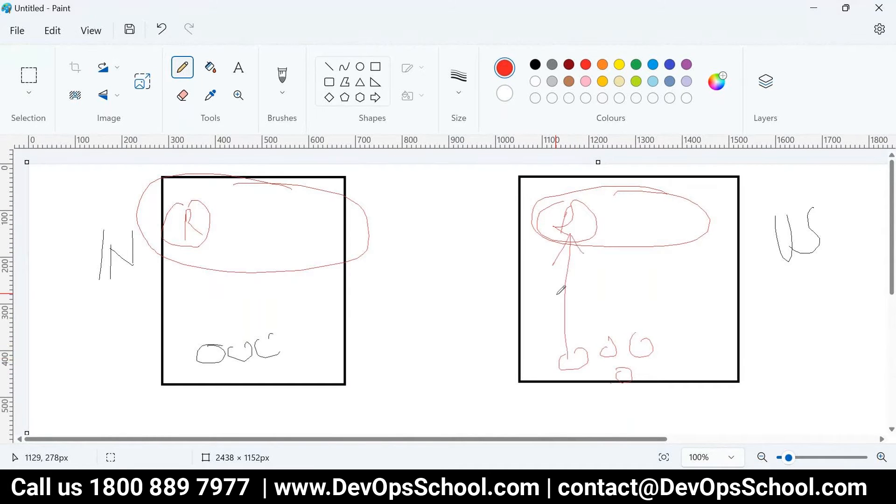
With a thicker stroke, draw red arrows and marks around the Rs in both boxes
{"action": "left_click", "coordinate": [459, 77]}
{"action": "left_click", "coordinate": [466, 212]}
{"action": "left_click_drag", "start_coordinate": [198, 217], "coordinate": [229, 200]}
{"action": "left_click_drag", "start_coordinate": [234, 183], "coordinate": [246, 178]}
{"action": "mouse_move", "coordinate": [211, 219]}
{"action": "left_mouse_down"}
{"action": "mouse_move", "coordinate": [226, 235]}
{"action": "mouse_move", "coordinate": [233, 216]}
{"action": "mouse_move", "coordinate": [227, 242]}
{"action": "left_mouse_up"}
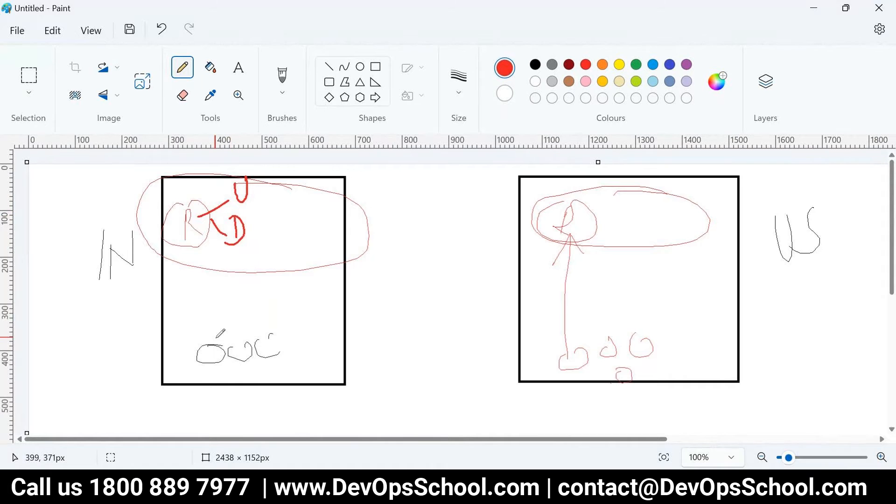
{"action": "mouse_move", "coordinate": [578, 217]}
{"action": "left_mouse_down"}
{"action": "mouse_move", "coordinate": [606, 179]}
{"action": "mouse_move", "coordinate": [599, 240]}
{"action": "left_mouse_up"}
{"action": "left_click_drag", "start_coordinate": [604, 241], "coordinate": [602, 257]}
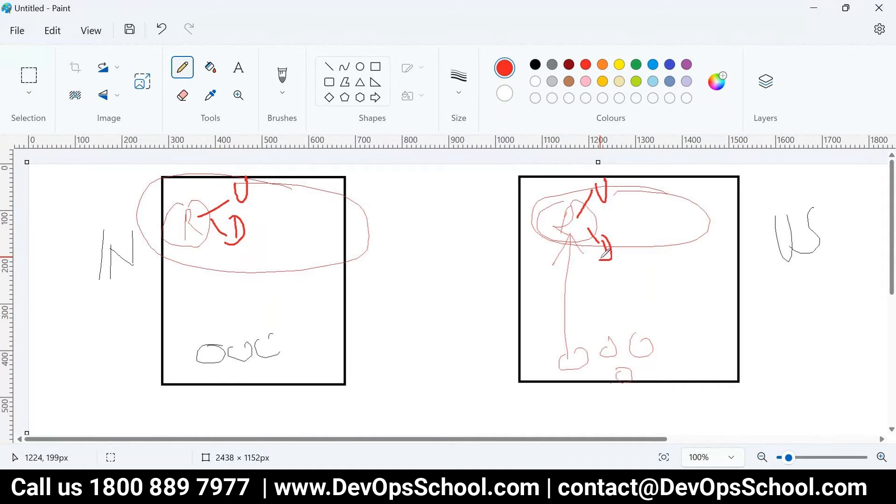
{"action": "left_click_drag", "start_coordinate": [242, 362], "coordinate": [225, 376]}
{"action": "left_click_drag", "start_coordinate": [584, 341], "coordinate": [587, 251]}
{"action": "mouse_move", "coordinate": [570, 289]}
{"action": "left_mouse_down"}
{"action": "mouse_move", "coordinate": [585, 251]}
{"action": "mouse_move", "coordinate": [603, 274]}
{"action": "left_mouse_up"}
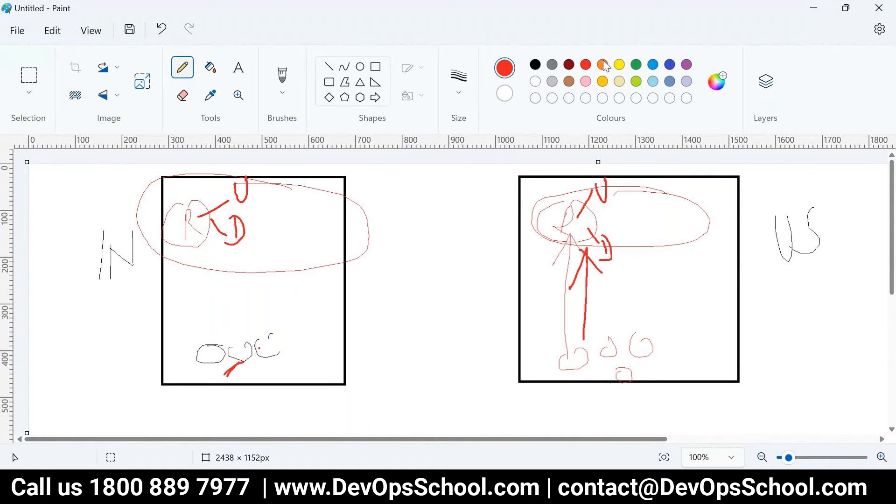
In green, circle the Rs in both boxes and sketch a link between the boxes
{"action": "left_click", "coordinate": [636, 64]}
{"action": "mouse_move", "coordinate": [575, 202]}
{"action": "left_mouse_down"}
{"action": "mouse_move", "coordinate": [553, 250]}
{"action": "mouse_move", "coordinate": [582, 204]}
{"action": "left_mouse_up"}
{"action": "mouse_move", "coordinate": [257, 348]}
{"action": "left_mouse_down"}
{"action": "mouse_move", "coordinate": [542, 239]}
{"action": "mouse_move", "coordinate": [507, 237]}
{"action": "mouse_move", "coordinate": [537, 256]}
{"action": "left_mouse_up"}
{"action": "mouse_move", "coordinate": [219, 187]}
{"action": "left_mouse_down"}
{"action": "mouse_move", "coordinate": [219, 252]}
{"action": "mouse_move", "coordinate": [187, 189]}
{"action": "left_mouse_up"}
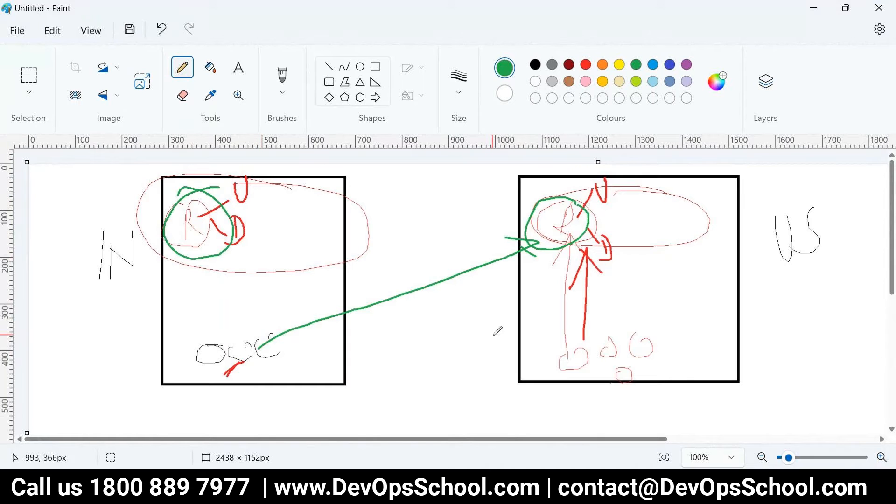
{"action": "mouse_move", "coordinate": [222, 228]}
{"action": "left_mouse_down"}
{"action": "mouse_move", "coordinate": [518, 351]}
{"action": "mouse_move", "coordinate": [465, 339]}
{"action": "left_mouse_up"}
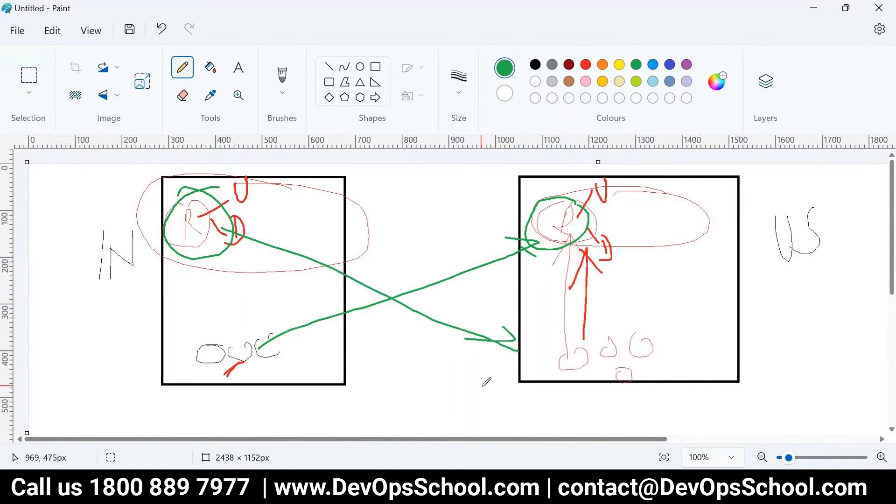
{"action": "key", "text": "ctrl+z"}
{"action": "key", "text": "ctrl+z"}
{"action": "key", "text": "ctrl+z"}
{"action": "key", "text": "ctrl+z"}
{"action": "key", "text": "ctrl+z"}
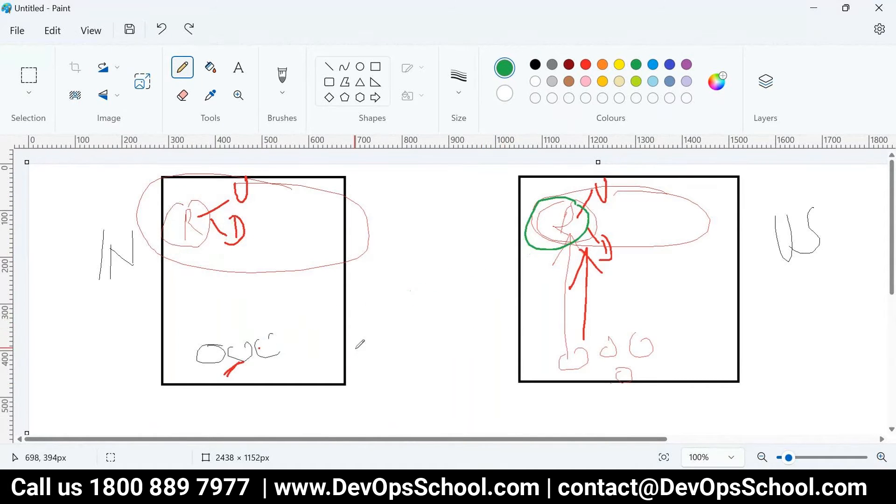
Loop the bottom scribbles in green, connect the boxes, and add a circled R labelled RG
{"action": "mouse_move", "coordinate": [275, 321]}
{"action": "left_mouse_down"}
{"action": "mouse_move", "coordinate": [189, 312]}
{"action": "mouse_move", "coordinate": [294, 343]}
{"action": "mouse_move", "coordinate": [257, 319]}
{"action": "left_mouse_up"}
{"action": "mouse_move", "coordinate": [605, 335]}
{"action": "left_mouse_down"}
{"action": "mouse_move", "coordinate": [613, 399]}
{"action": "mouse_move", "coordinate": [609, 331]}
{"action": "mouse_move", "coordinate": [620, 356]}
{"action": "mouse_move", "coordinate": [611, 363]}
{"action": "mouse_move", "coordinate": [632, 346]}
{"action": "left_mouse_up"}
{"action": "mouse_move", "coordinate": [277, 337]}
{"action": "left_mouse_down"}
{"action": "mouse_move", "coordinate": [521, 223]}
{"action": "mouse_move", "coordinate": [501, 249]}
{"action": "left_mouse_up"}
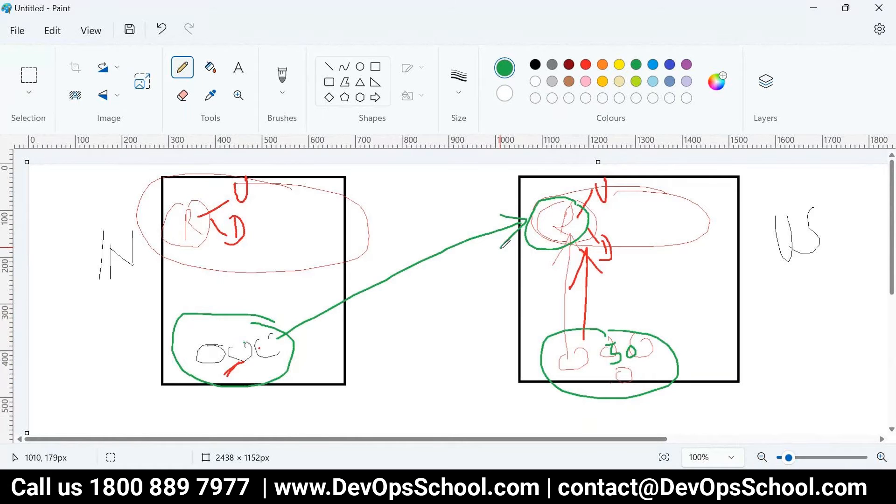
{"action": "key", "text": "ctrl+z"}
{"action": "key", "text": "ctrl+z"}
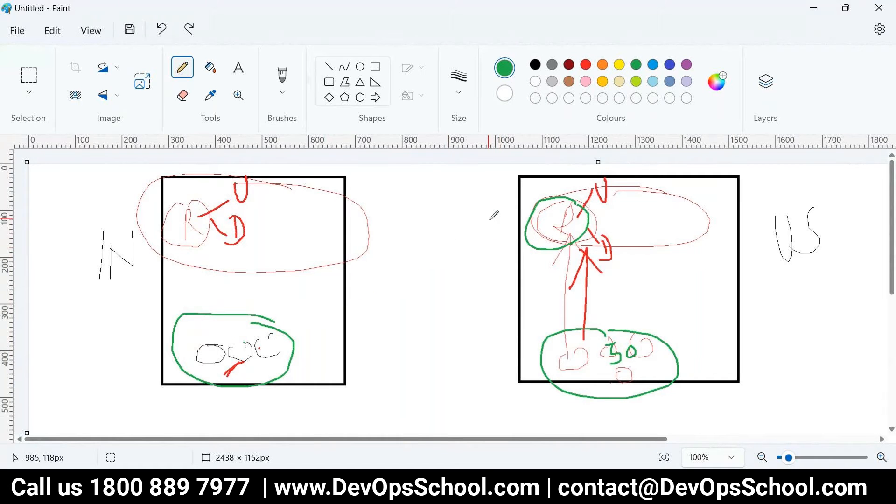
{"action": "mouse_move", "coordinate": [549, 186]}
{"action": "left_mouse_down"}
{"action": "mouse_move", "coordinate": [603, 206]}
{"action": "mouse_move", "coordinate": [311, 213]}
{"action": "mouse_move", "coordinate": [272, 204]}
{"action": "mouse_move", "coordinate": [326, 227]}
{"action": "mouse_move", "coordinate": [299, 198]}
{"action": "left_mouse_up"}
{"action": "mouse_move", "coordinate": [270, 260]}
{"action": "left_mouse_down"}
{"action": "mouse_move", "coordinate": [284, 210]}
{"action": "mouse_move", "coordinate": [277, 232]}
{"action": "mouse_move", "coordinate": [360, 309]}
{"action": "left_mouse_up"}
{"action": "mouse_move", "coordinate": [374, 298]}
{"action": "left_mouse_down"}
{"action": "mouse_move", "coordinate": [351, 334]}
{"action": "mouse_move", "coordinate": [358, 334]}
{"action": "left_mouse_up"}
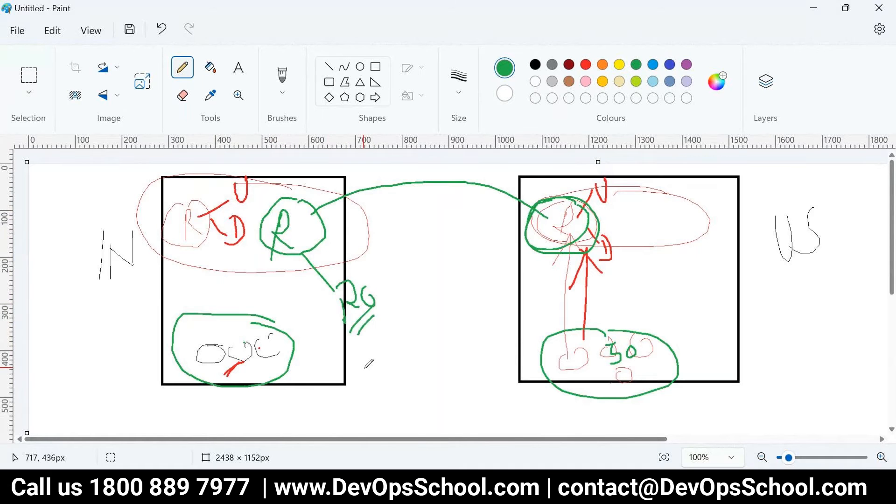
In blue, join the two boxes, draw an RO loop in the right box, and add upward arrows
{"action": "left_click", "coordinate": [670, 64]}
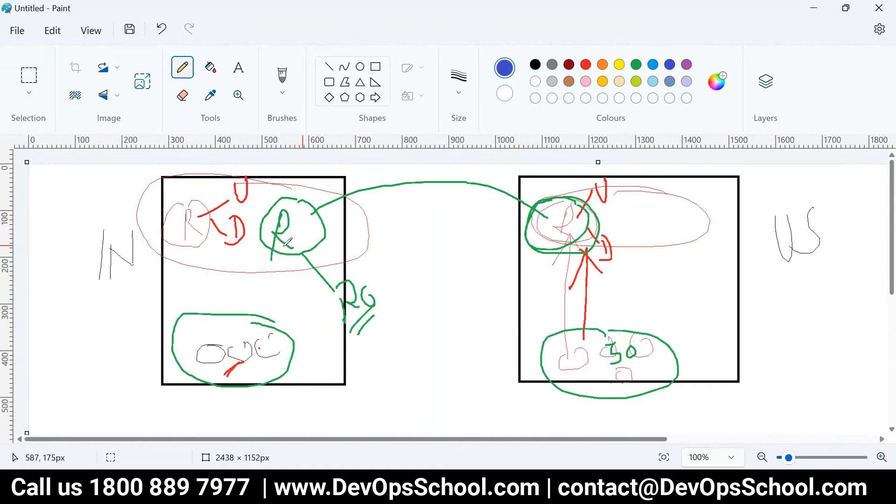
{"action": "left_click_drag", "start_coordinate": [224, 206], "coordinate": [445, 177]}
{"action": "mouse_move", "coordinate": [503, 176]}
{"action": "left_mouse_down"}
{"action": "mouse_move", "coordinate": [724, 224]}
{"action": "mouse_move", "coordinate": [684, 200]}
{"action": "left_mouse_up"}
{"action": "mouse_move", "coordinate": [664, 260]}
{"action": "left_mouse_down"}
{"action": "mouse_move", "coordinate": [659, 289]}
{"action": "mouse_move", "coordinate": [682, 292]}
{"action": "left_mouse_up"}
{"action": "mouse_move", "coordinate": [694, 264]}
{"action": "left_mouse_down"}
{"action": "mouse_move", "coordinate": [683, 292]}
{"action": "mouse_move", "coordinate": [696, 266]}
{"action": "left_mouse_up"}
{"action": "mouse_move", "coordinate": [587, 345]}
{"action": "left_mouse_down"}
{"action": "mouse_move", "coordinate": [579, 227]}
{"action": "mouse_move", "coordinate": [520, 192]}
{"action": "mouse_move", "coordinate": [367, 186]}
{"action": "mouse_move", "coordinate": [312, 219]}
{"action": "mouse_move", "coordinate": [312, 232]}
{"action": "left_mouse_up"}
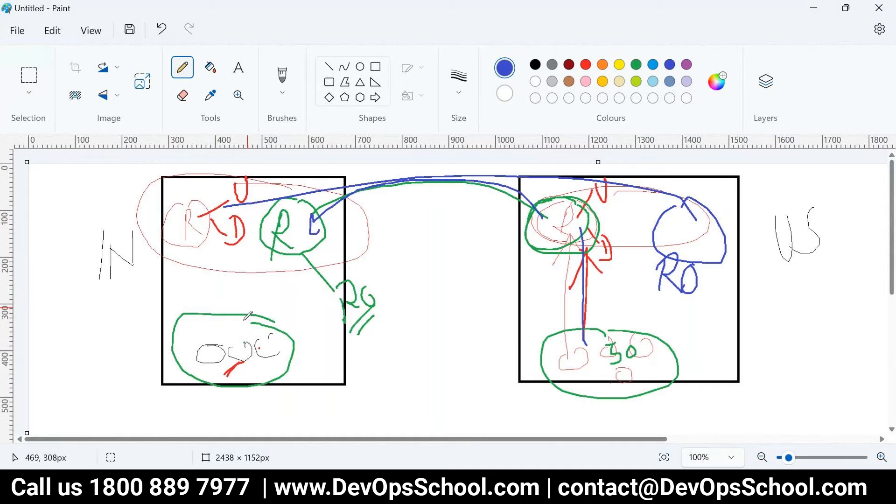
{"action": "mouse_move", "coordinate": [217, 344]}
{"action": "left_mouse_down"}
{"action": "mouse_move", "coordinate": [275, 251]}
{"action": "mouse_move", "coordinate": [255, 251]}
{"action": "mouse_move", "coordinate": [279, 281]}
{"action": "left_mouse_up"}
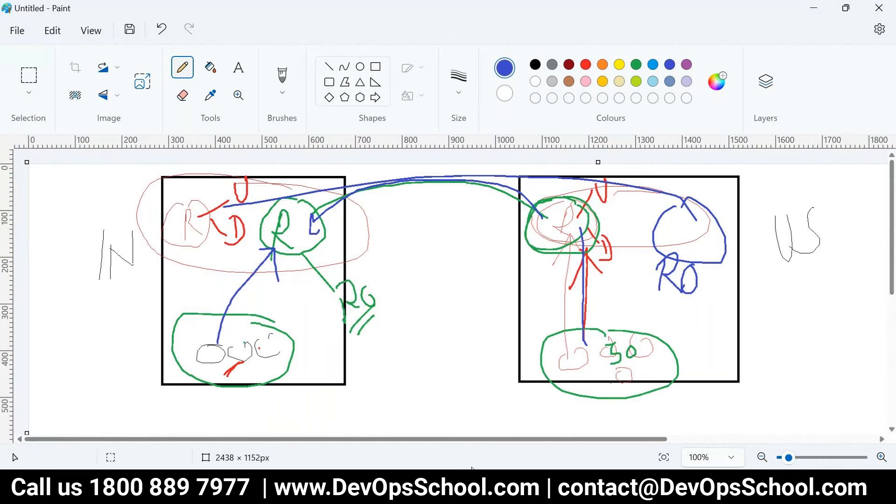
In blue, write 10 at the left and circle nodes near the left box's Rs
{"action": "mouse_move", "coordinate": [442, 451]}
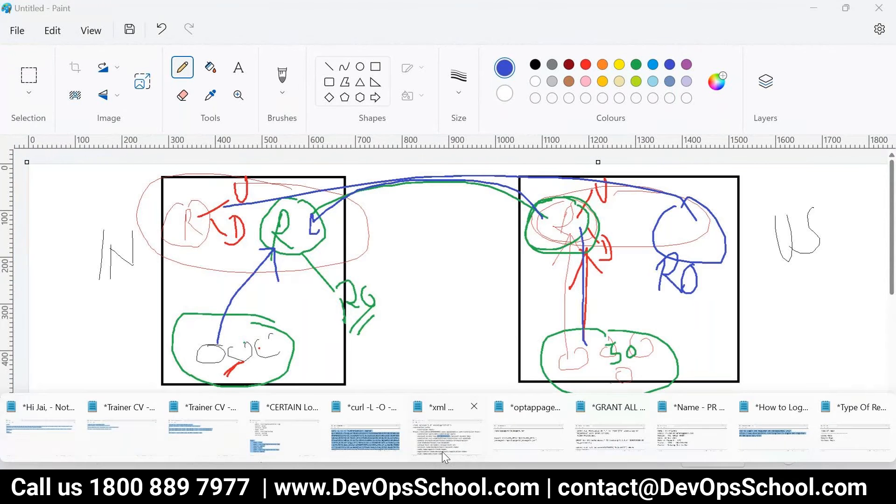
{"action": "left_click", "coordinate": [849, 443]}
{"action": "key", "text": "alt+Tab"}
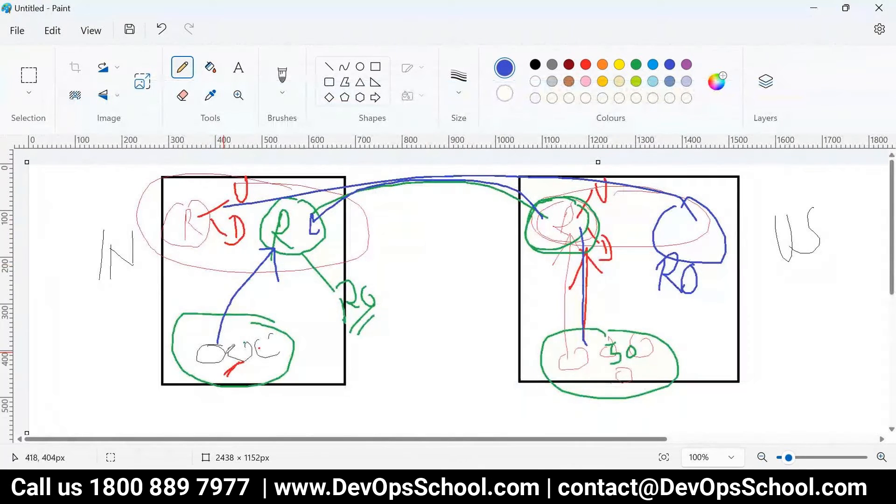
{"action": "left_click_drag", "start_coordinate": [209, 351], "coordinate": [206, 337]}
{"action": "left_click_drag", "start_coordinate": [47, 293], "coordinate": [46, 334]}
{"action": "left_click_drag", "start_coordinate": [72, 293], "coordinate": [74, 298]}
{"action": "mouse_move", "coordinate": [192, 205]}
{"action": "left_mouse_down"}
{"action": "mouse_move", "coordinate": [172, 237]}
{"action": "mouse_move", "coordinate": [189, 206]}
{"action": "mouse_move", "coordinate": [240, 206]}
{"action": "mouse_move", "coordinate": [237, 195]}
{"action": "mouse_move", "coordinate": [256, 226]}
{"action": "mouse_move", "coordinate": [276, 201]}
{"action": "left_mouse_up"}
{"action": "left_click_drag", "start_coordinate": [268, 217], "coordinate": [280, 194]}
{"action": "mouse_move", "coordinate": [147, 254]}
{"action": "left_mouse_down"}
{"action": "mouse_move", "coordinate": [229, 255]}
{"action": "mouse_move", "coordinate": [327, 187]}
{"action": "mouse_move", "coordinate": [107, 217]}
{"action": "mouse_move", "coordinate": [155, 240]}
{"action": "left_mouse_up"}
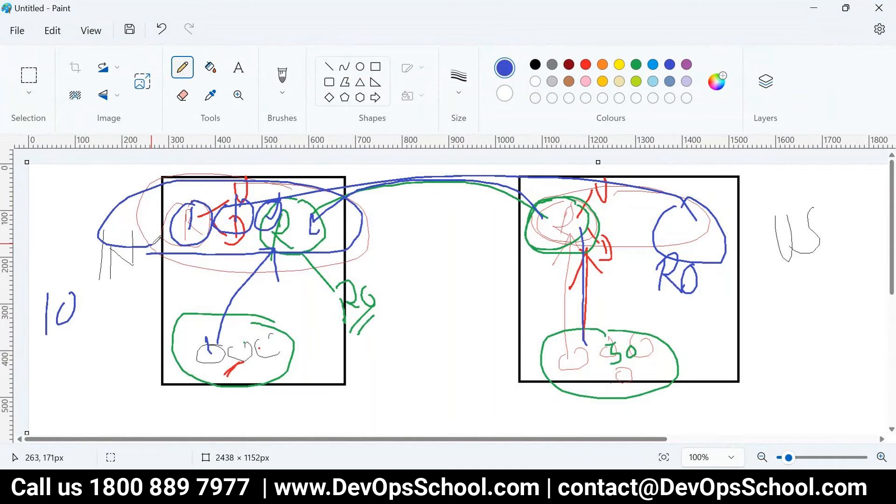
Loop blue around the left box's top nodes, write QR at lower left, and add connecting lines
{"action": "mouse_move", "coordinate": [328, 203]}
{"action": "left_mouse_down"}
{"action": "mouse_move", "coordinate": [90, 231]}
{"action": "mouse_move", "coordinate": [355, 256]}
{"action": "mouse_move", "coordinate": [191, 177]}
{"action": "mouse_move", "coordinate": [110, 198]}
{"action": "left_mouse_up"}
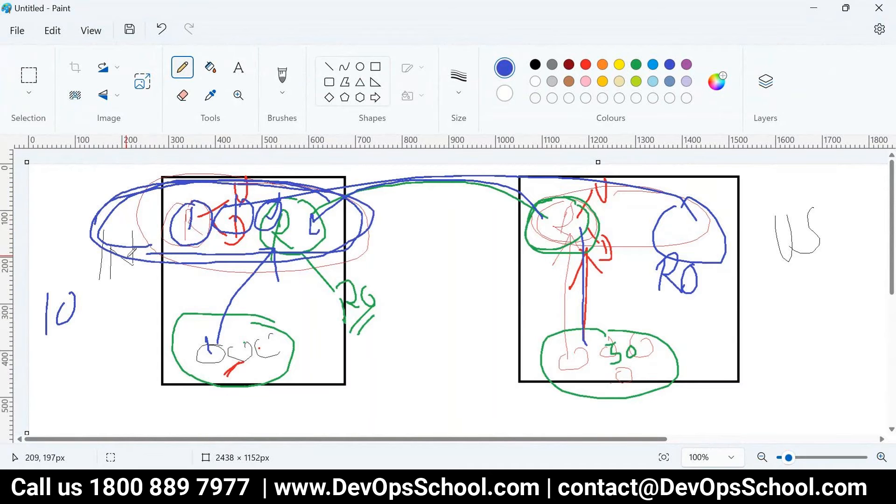
{"action": "left_click_drag", "start_coordinate": [128, 256], "coordinate": [124, 343]}
{"action": "left_click_drag", "start_coordinate": [108, 373], "coordinate": [110, 403]}
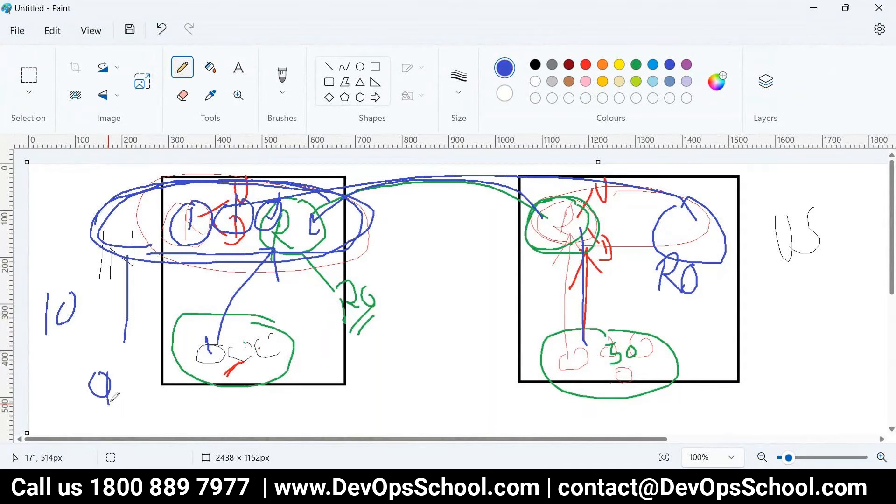
{"action": "left_click_drag", "start_coordinate": [119, 368], "coordinate": [130, 402]}
{"action": "left_click_drag", "start_coordinate": [191, 270], "coordinate": [210, 236]}
{"action": "left_click_drag", "start_coordinate": [236, 268], "coordinate": [267, 223]}
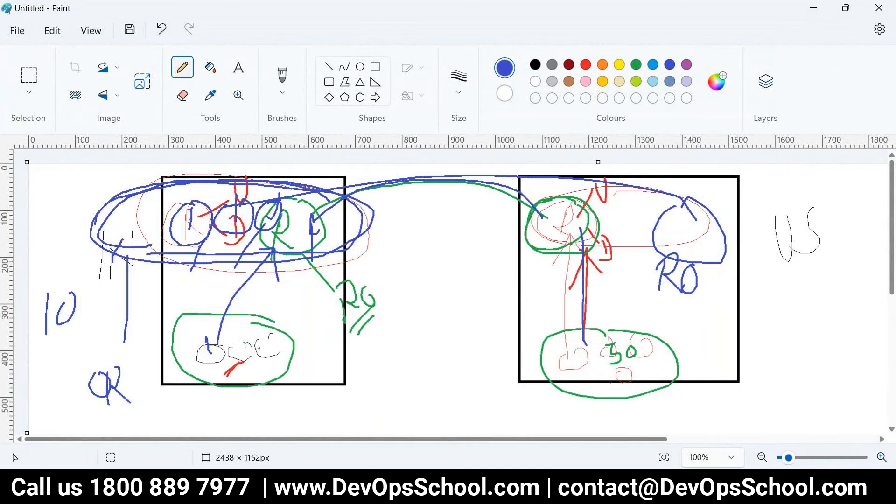
Open the EC2 instance's public IP with :8082 in a new tab to reach the JFrog Platform
{"action": "key", "text": "alt+Tab"}
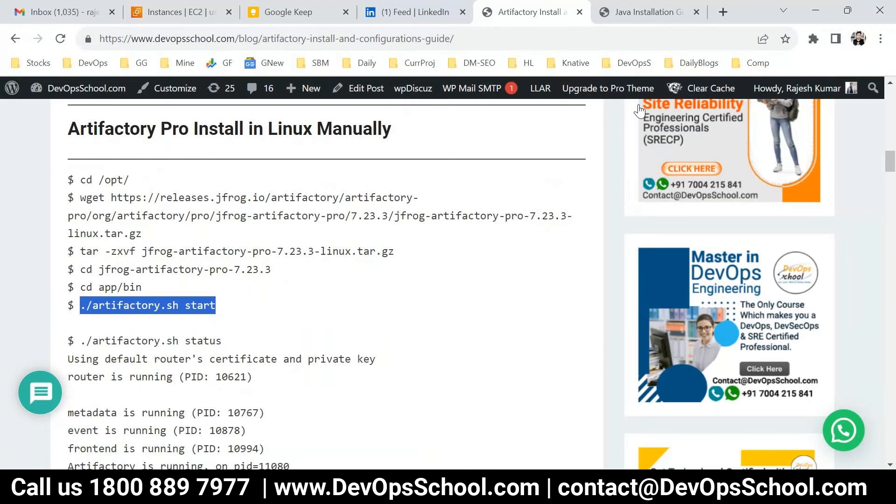
{"action": "left_click", "coordinate": [143, 15]}
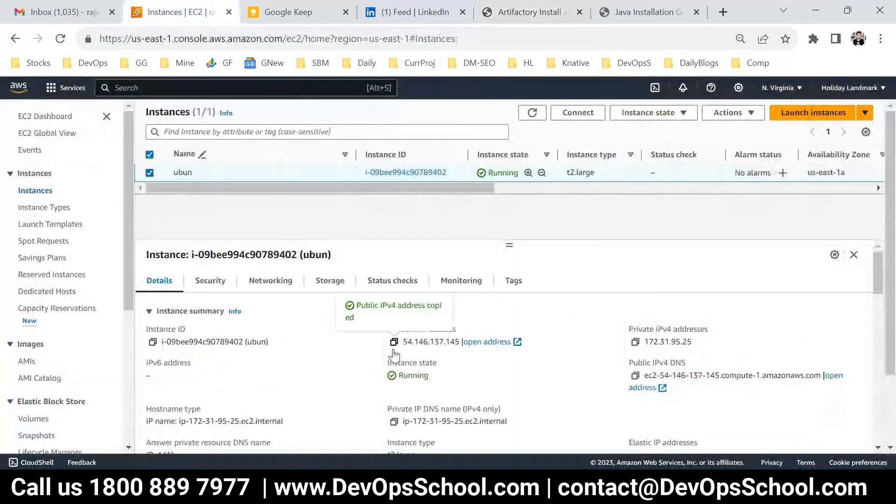
{"action": "left_click", "coordinate": [723, 11]}
{"action": "type", "text": "54.146.137.145"}
{"action": "type", "text": ":8082"}
{"action": "key", "text": "Return"}
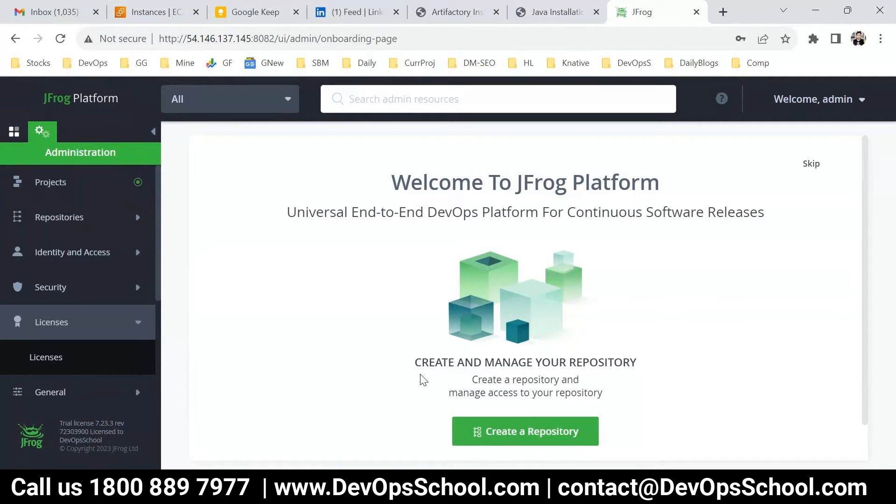
Highlight the repository type list in the Type Of Repo note
{"action": "mouse_move", "coordinate": [495, 483]}
{"action": "left_click", "coordinate": [847, 420]}
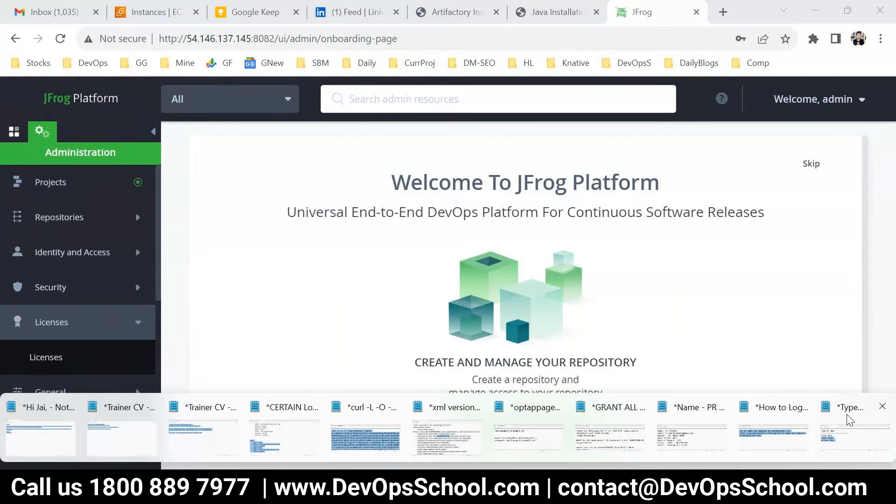
{"action": "left_click", "coordinate": [847, 420]}
{"action": "left_click_drag", "start_coordinate": [184, 244], "coordinate": [119, 242]}
{"action": "left_click_drag", "start_coordinate": [237, 270], "coordinate": [73, 159]}
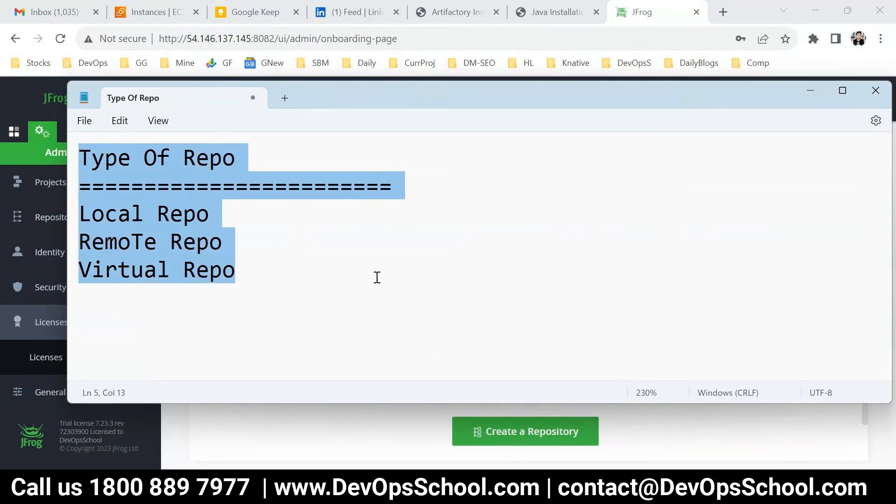
Back in JFrog, go to Administration > Repositories, showing 1 local repository
{"action": "key", "text": "alt+Tab"}
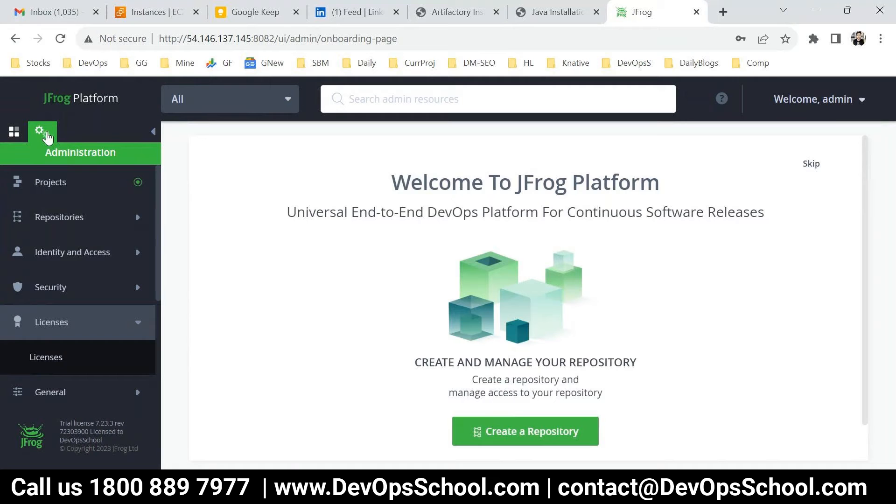
{"action": "left_click", "coordinate": [51, 217]}
{"action": "left_click", "coordinate": [62, 251]}
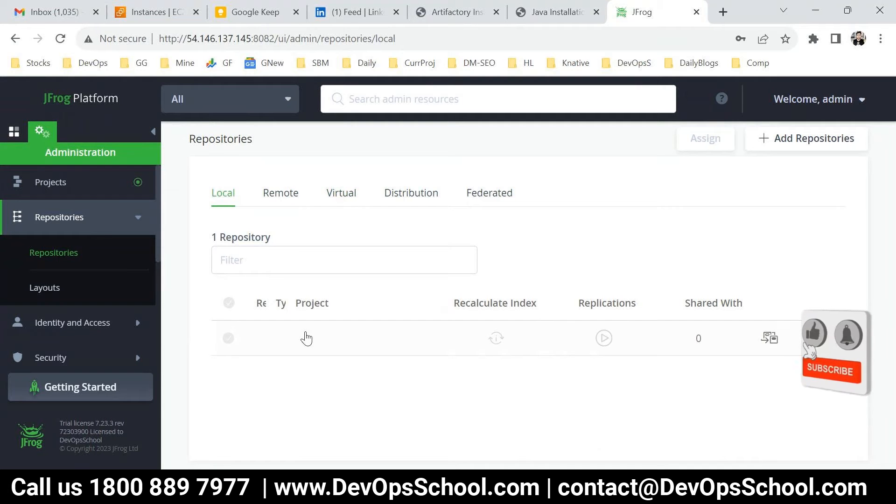
Choose Add Repositories > Local Repository to reach the package type selection
{"action": "left_click", "coordinate": [799, 142]}
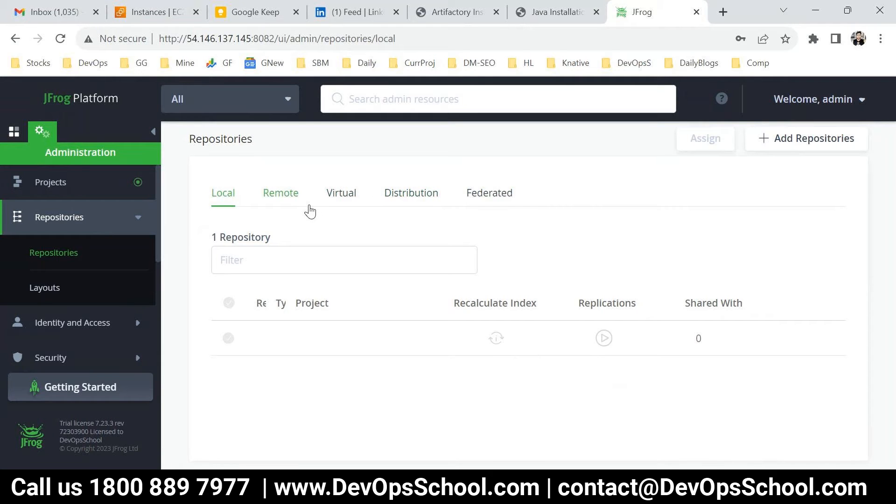
{"action": "left_click", "coordinate": [799, 143]}
{"action": "left_click", "coordinate": [775, 182]}
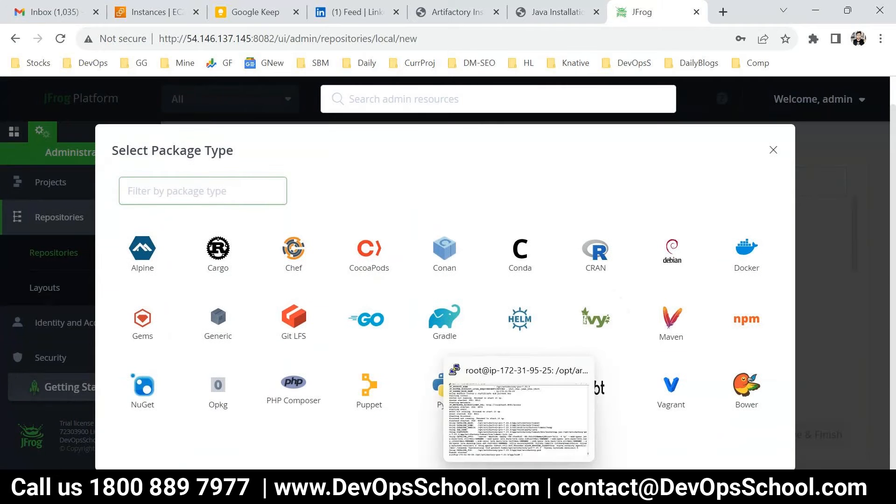
Snip the package type dialog with Snipping Tool and maximize the capture
{"action": "left_click", "coordinate": [147, 488]}
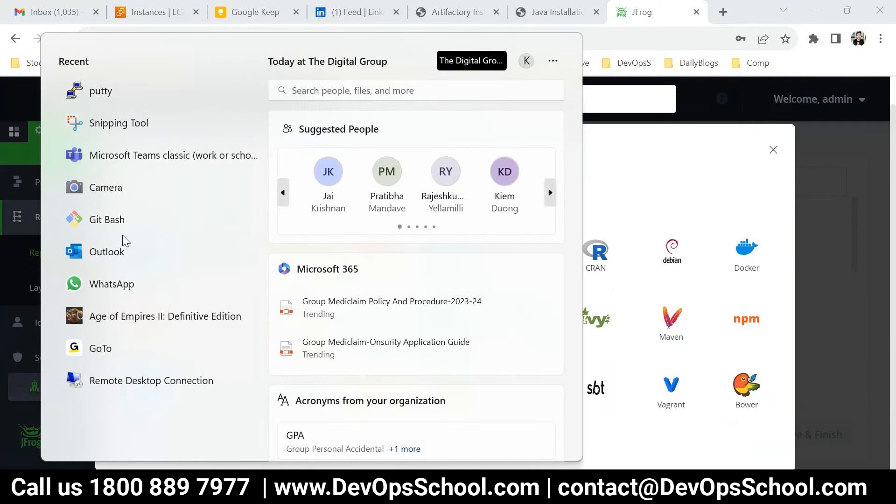
{"action": "left_click", "coordinate": [119, 125]}
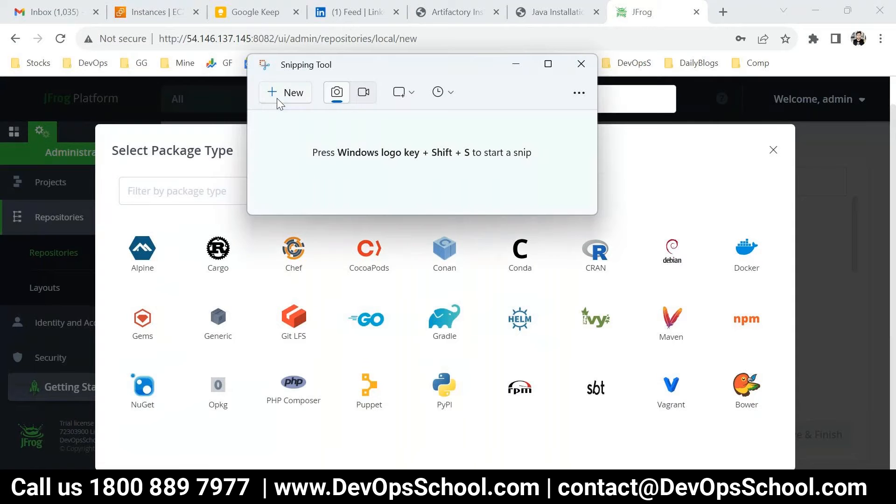
{"action": "left_click", "coordinate": [277, 98]}
{"action": "left_click_drag", "start_coordinate": [97, 127], "coordinate": [796, 447]}
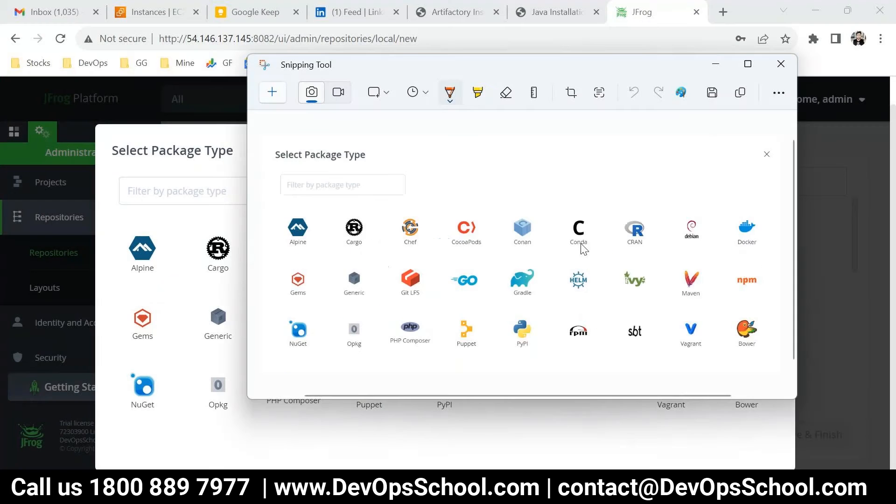
{"action": "left_click", "coordinate": [748, 63]}
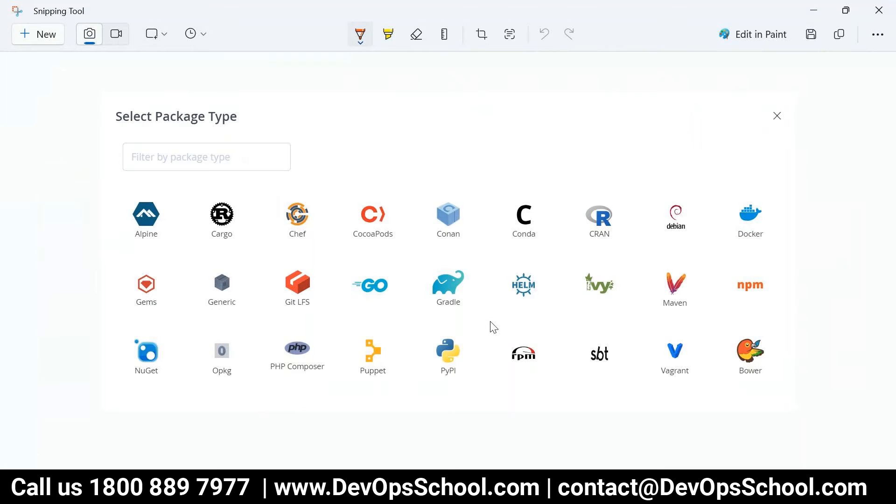
Tick Maven, Gradle and npm, write J, JS and G above, and underline GO
{"action": "mouse_move", "coordinate": [673, 255]}
{"action": "left_mouse_down"}
{"action": "mouse_move", "coordinate": [681, 263]}
{"action": "mouse_move", "coordinate": [693, 243]}
{"action": "left_mouse_up"}
{"action": "mouse_move", "coordinate": [436, 261]}
{"action": "left_mouse_down"}
{"action": "mouse_move", "coordinate": [444, 265]}
{"action": "mouse_move", "coordinate": [455, 252]}
{"action": "left_mouse_up"}
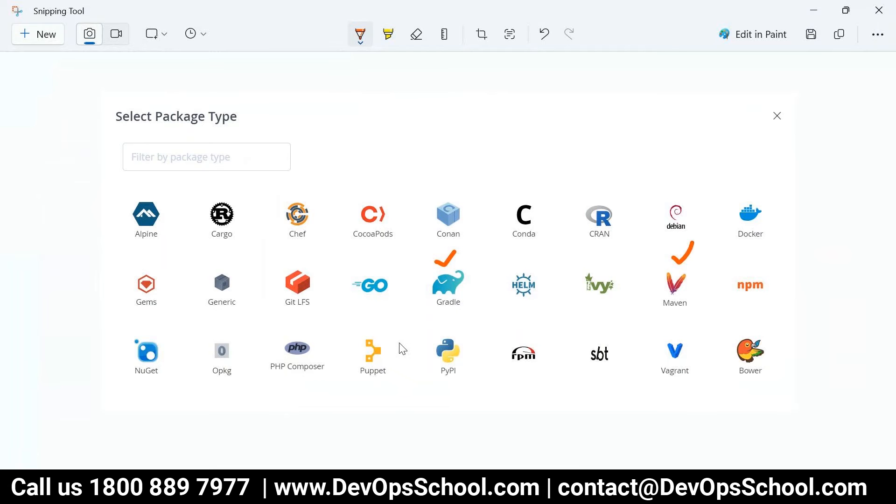
{"action": "mouse_move", "coordinate": [516, 73]}
{"action": "left_mouse_down"}
{"action": "mouse_move", "coordinate": [512, 107]}
{"action": "mouse_move", "coordinate": [478, 109]}
{"action": "mouse_move", "coordinate": [541, 69]}
{"action": "left_mouse_up"}
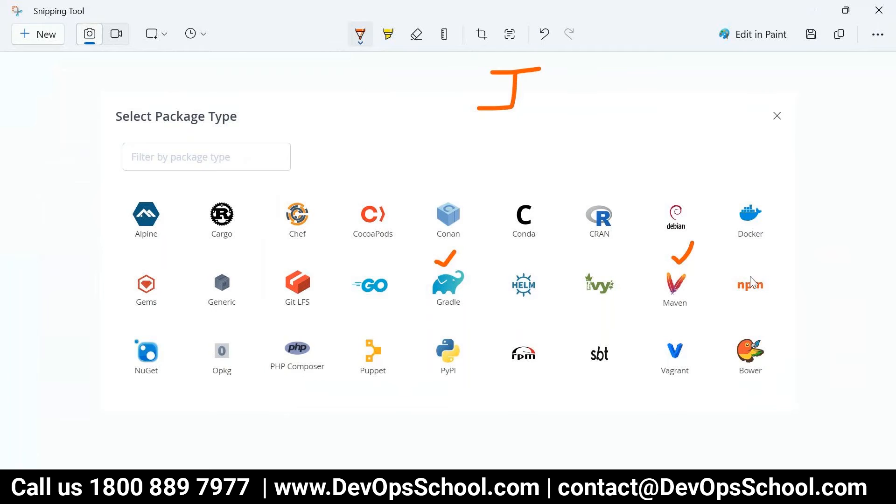
{"action": "left_click_drag", "start_coordinate": [747, 262], "coordinate": [771, 239]}
{"action": "left_click_drag", "start_coordinate": [615, 73], "coordinate": [593, 108]}
{"action": "mouse_move", "coordinate": [638, 76]}
{"action": "left_mouse_down"}
{"action": "mouse_move", "coordinate": [645, 104]}
{"action": "mouse_move", "coordinate": [633, 103]}
{"action": "left_mouse_up"}
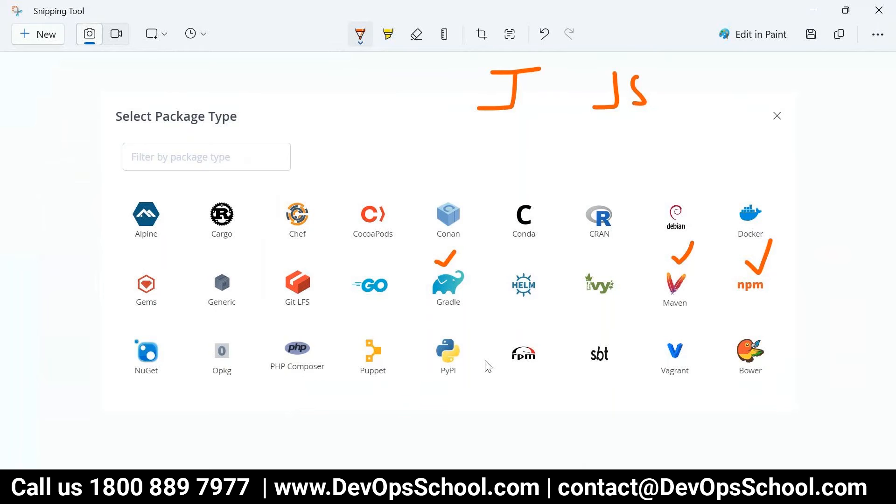
{"action": "left_click_drag", "start_coordinate": [392, 78], "coordinate": [416, 122]}
{"action": "left_click_drag", "start_coordinate": [351, 309], "coordinate": [376, 313]}
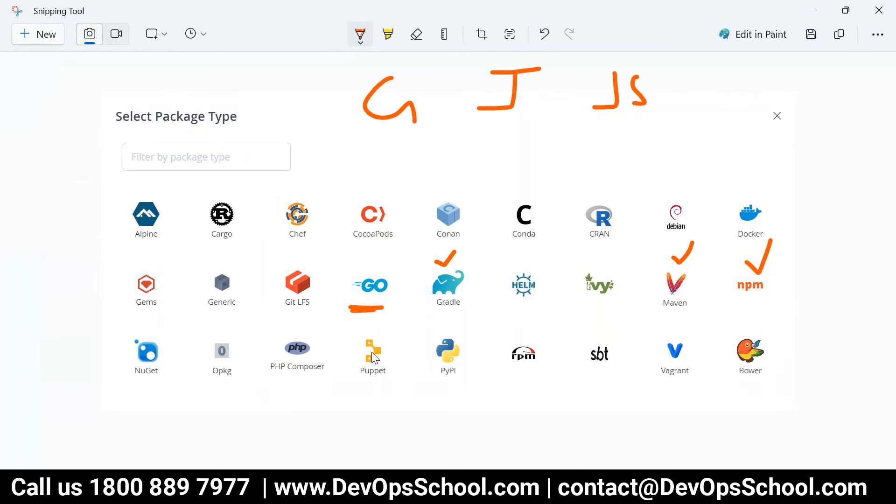
Write D and P, tick Docker, underline PHP Composer, PyPI and Vagrant, and mark Chef
{"action": "left_click_drag", "start_coordinate": [264, 97], "coordinate": [269, 139]}
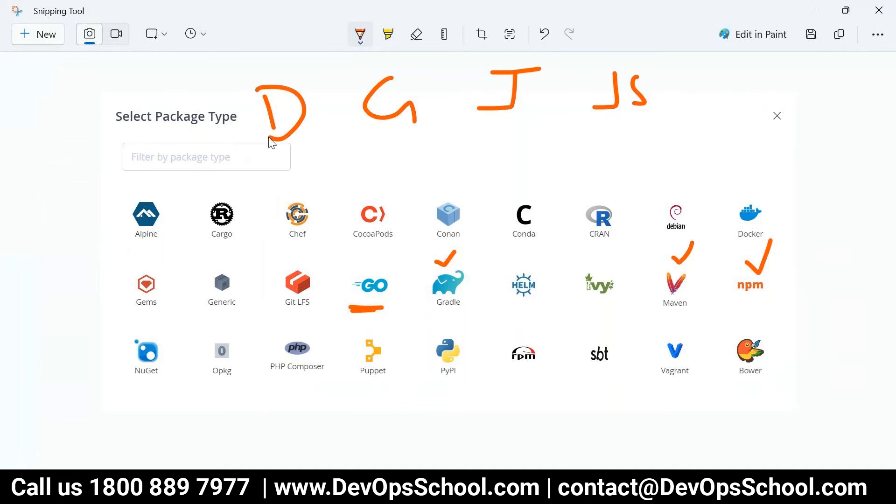
{"action": "mouse_move", "coordinate": [744, 178]}
{"action": "left_mouse_down"}
{"action": "mouse_move", "coordinate": [761, 194]}
{"action": "mouse_move", "coordinate": [780, 168]}
{"action": "left_mouse_up"}
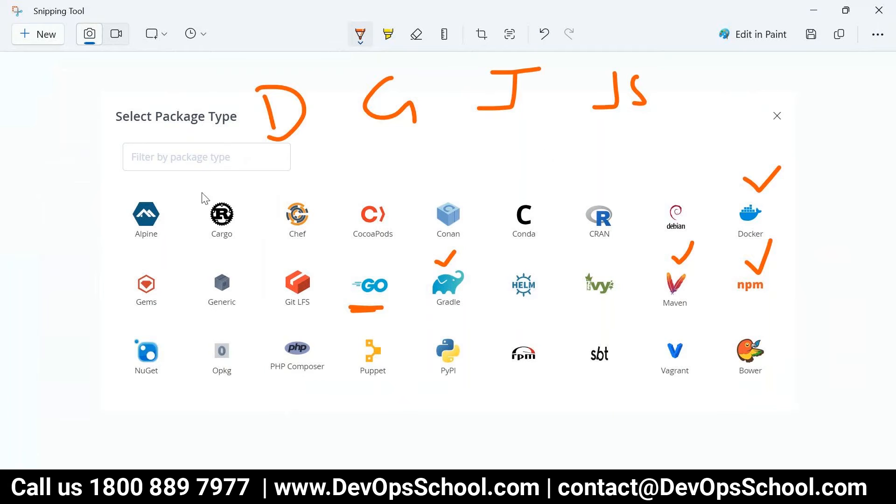
{"action": "mouse_move", "coordinate": [725, 90]}
{"action": "left_mouse_down"}
{"action": "mouse_move", "coordinate": [721, 118]}
{"action": "mouse_move", "coordinate": [736, 75]}
{"action": "mouse_move", "coordinate": [735, 92]}
{"action": "left_mouse_up"}
{"action": "left_click_drag", "start_coordinate": [260, 392], "coordinate": [308, 386]}
{"action": "left_click_drag", "start_coordinate": [267, 411], "coordinate": [294, 400]}
{"action": "mouse_move", "coordinate": [427, 402]}
{"action": "left_mouse_down"}
{"action": "mouse_move", "coordinate": [459, 397]}
{"action": "mouse_move", "coordinate": [455, 412]}
{"action": "left_mouse_up"}
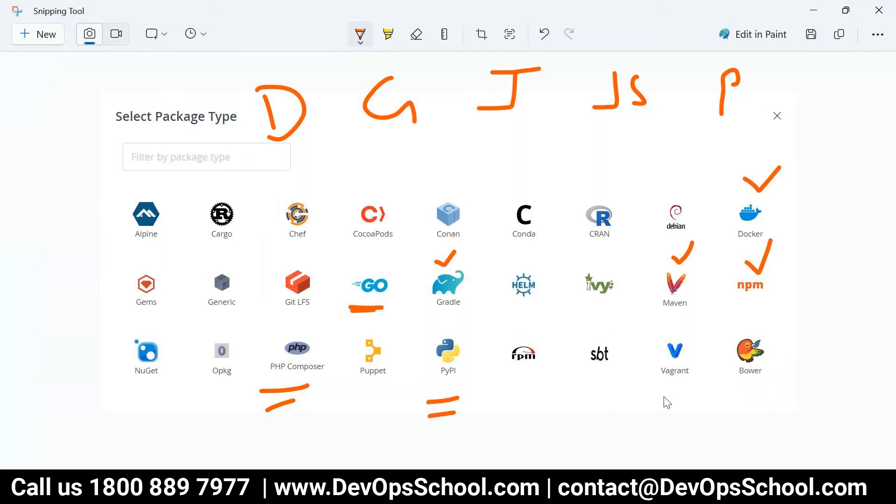
{"action": "left_click_drag", "start_coordinate": [662, 400], "coordinate": [694, 394]}
{"action": "left_click_drag", "start_coordinate": [283, 189], "coordinate": [303, 189]}
Draw orange boxes around Git LFS, HELM, Gradle, Maven, npm and Docker, then return to the JFrog dialog
{"action": "mouse_move", "coordinate": [280, 258]}
{"action": "left_mouse_down"}
{"action": "mouse_move", "coordinate": [272, 297]}
{"action": "mouse_move", "coordinate": [325, 322]}
{"action": "mouse_move", "coordinate": [324, 287]}
{"action": "left_mouse_up"}
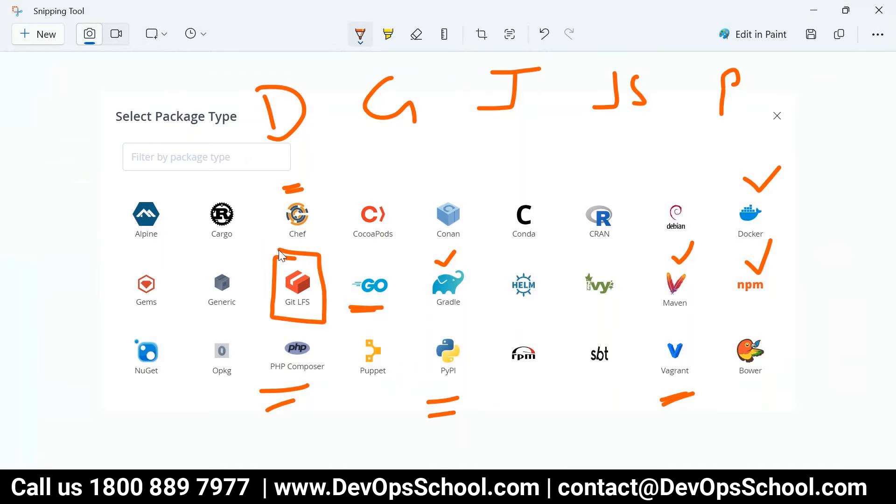
{"action": "mouse_move", "coordinate": [498, 263]}
{"action": "left_mouse_down"}
{"action": "mouse_move", "coordinate": [493, 318]}
{"action": "mouse_move", "coordinate": [548, 287]}
{"action": "mouse_move", "coordinate": [499, 258]}
{"action": "left_mouse_up"}
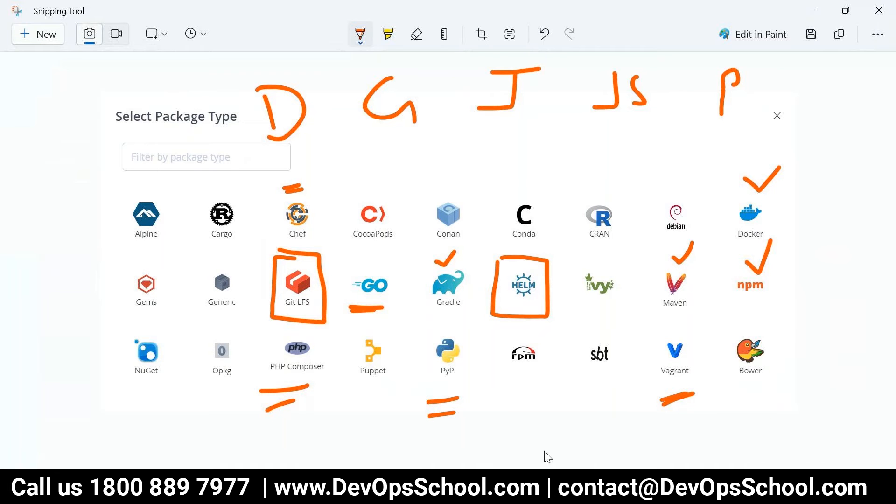
{"action": "mouse_move", "coordinate": [416, 250]}
{"action": "left_mouse_down"}
{"action": "mouse_move", "coordinate": [415, 316]}
{"action": "mouse_move", "coordinate": [465, 317]}
{"action": "mouse_move", "coordinate": [470, 256]}
{"action": "mouse_move", "coordinate": [410, 250]}
{"action": "left_mouse_up"}
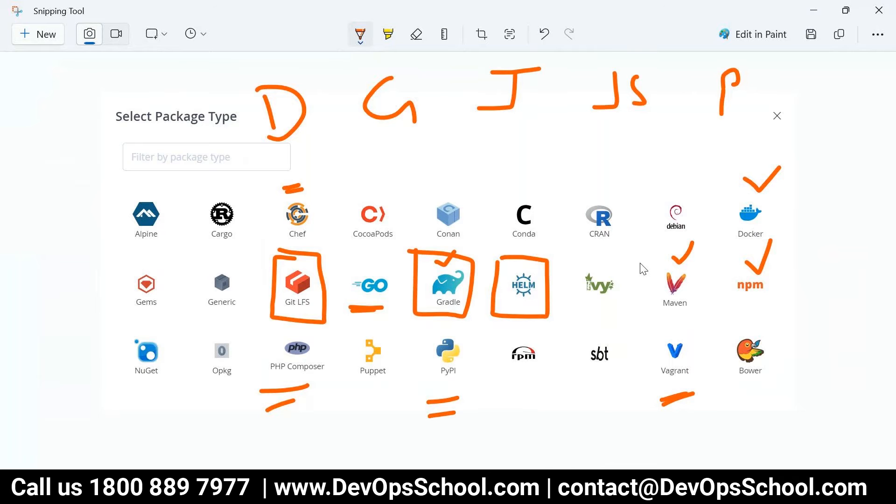
{"action": "mouse_move", "coordinate": [640, 261]}
{"action": "left_mouse_down"}
{"action": "mouse_move", "coordinate": [636, 315]}
{"action": "mouse_move", "coordinate": [705, 255]}
{"action": "mouse_move", "coordinate": [640, 254]}
{"action": "left_mouse_up"}
{"action": "mouse_move", "coordinate": [733, 253]}
{"action": "left_mouse_down"}
{"action": "mouse_move", "coordinate": [727, 319]}
{"action": "mouse_move", "coordinate": [800, 309]}
{"action": "left_mouse_up"}
{"action": "mouse_move", "coordinate": [730, 187]}
{"action": "left_mouse_down"}
{"action": "mouse_move", "coordinate": [725, 249]}
{"action": "mouse_move", "coordinate": [788, 250]}
{"action": "mouse_move", "coordinate": [723, 190]}
{"action": "left_mouse_up"}
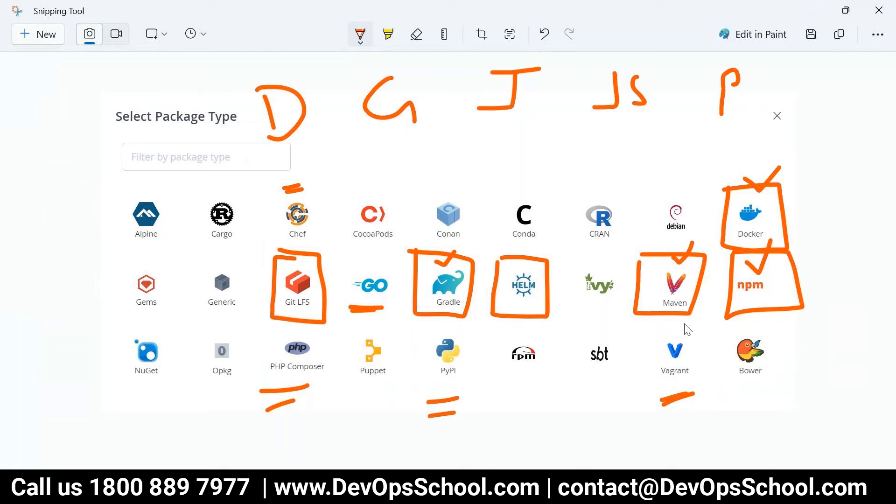
{"action": "mouse_move", "coordinate": [612, 310]}
{"action": "left_mouse_down"}
{"action": "mouse_move", "coordinate": [636, 306]}
{"action": "mouse_move", "coordinate": [625, 322]}
{"action": "left_mouse_up"}
{"action": "key", "text": "alt+Tab"}
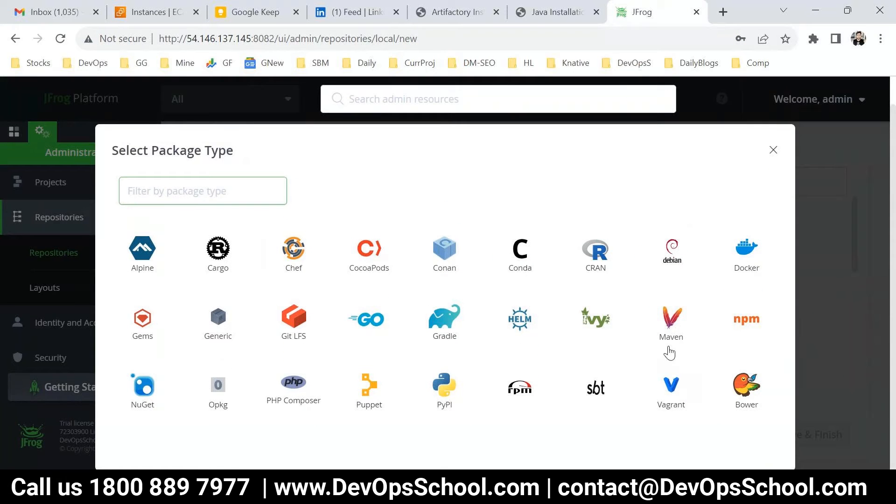
Choose Maven and enter local-maven-devopsschool as the repository key
{"action": "left_click", "coordinate": [671, 322]}
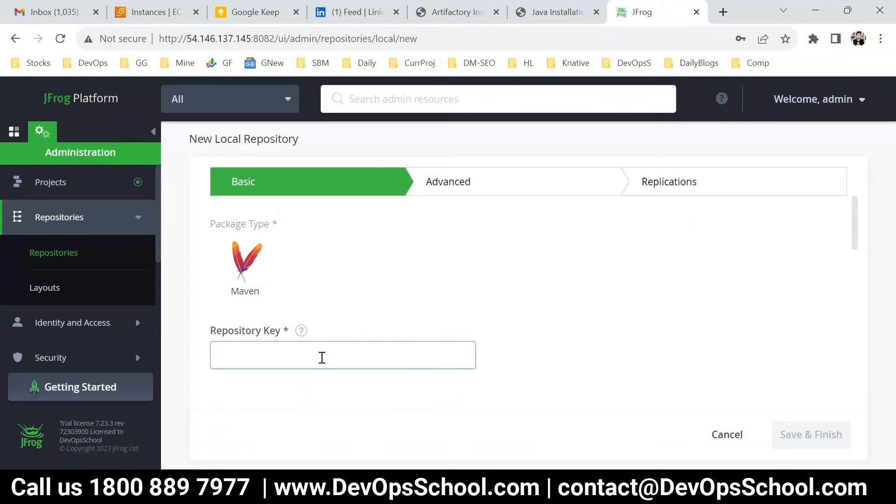
{"action": "type", "text": "local-m"}
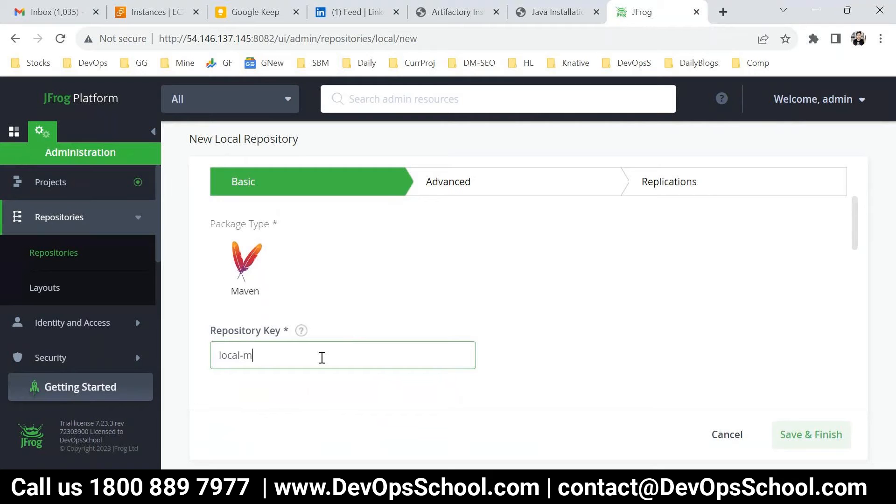
{"action": "type", "text": "aven-devopsschool"}
{"action": "key", "text": "ctrl+a"}
{"action": "key", "text": "ctrl+c"}
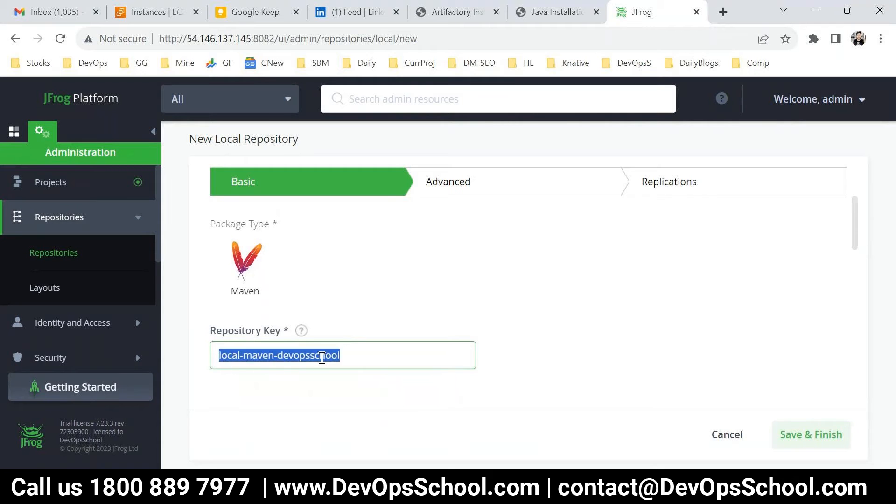
Zoom the page out, review the repository settings and save the local repository
{"action": "scroll", "coordinate": [376, 323], "scroll_direction": "down", "scroll_amount": 1}
{"action": "scroll", "coordinate": [371, 326], "scroll_direction": "down", "scroll_amount": 3}
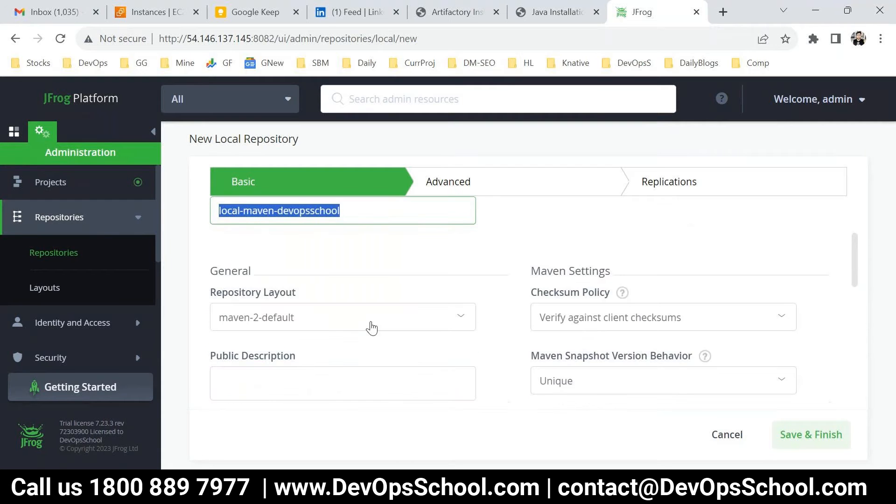
{"action": "scroll", "coordinate": [402, 318], "scroll_direction": "up", "scroll_amount": 2}
{"action": "key", "text": "ctrl+minus"}
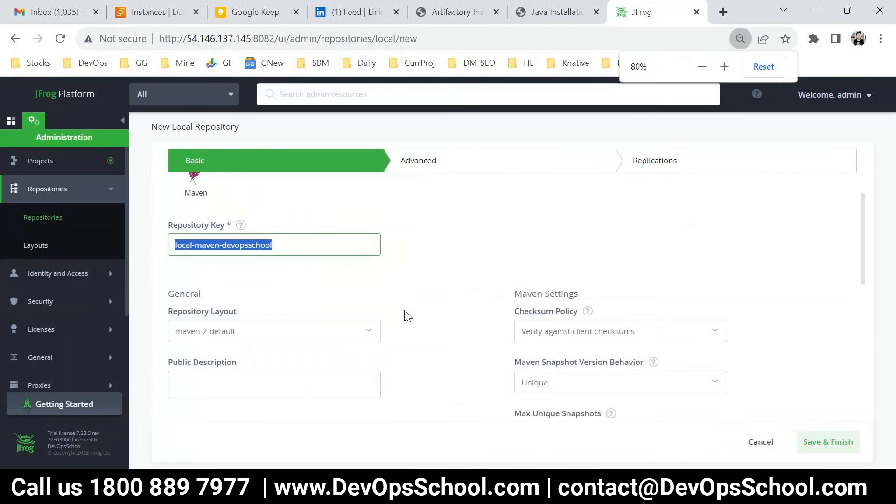
{"action": "key", "text": "ctrl+minus"}
{"action": "scroll", "coordinate": [547, 315], "scroll_direction": "down", "scroll_amount": 3}
{"action": "scroll", "coordinate": [547, 315], "scroll_direction": "down", "scroll_amount": 4}
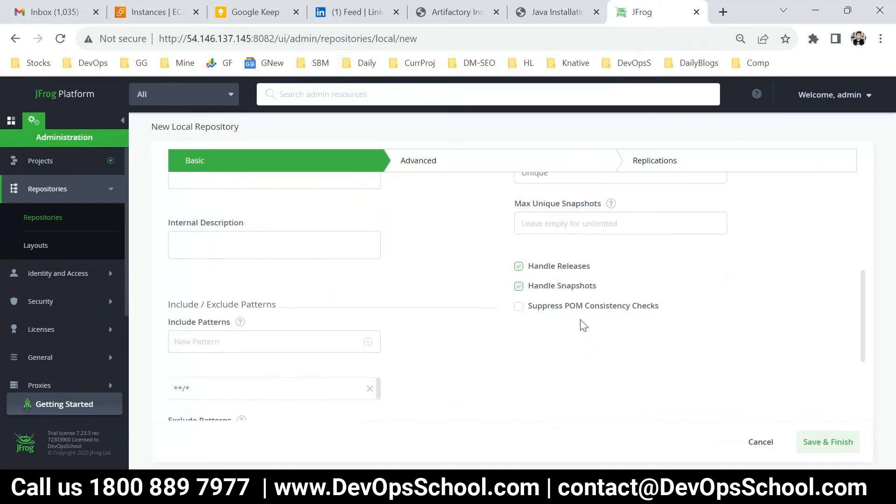
{"action": "scroll", "coordinate": [681, 333], "scroll_direction": "up", "scroll_amount": 1}
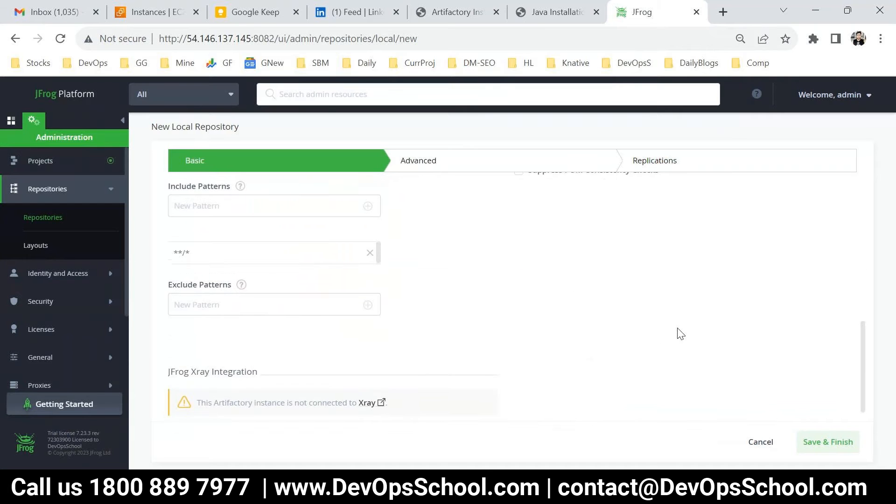
{"action": "scroll", "coordinate": [681, 333], "scroll_direction": "up", "scroll_amount": 3}
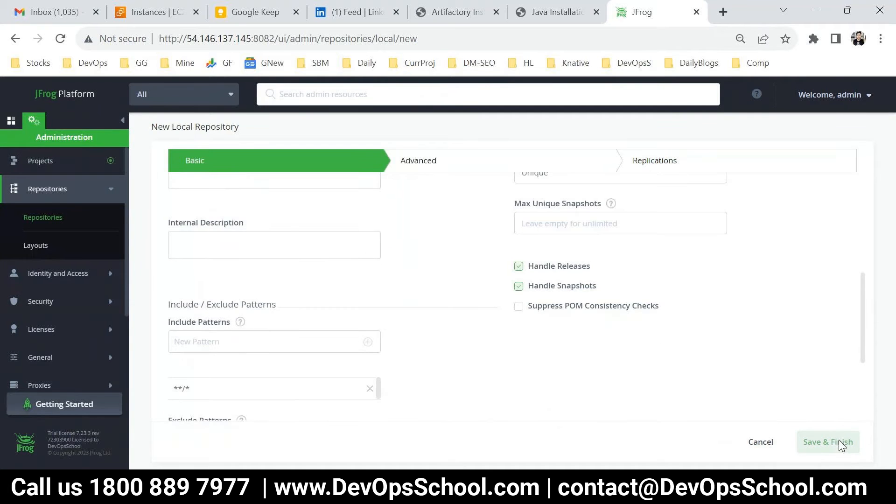
{"action": "left_click", "coordinate": [841, 442]}
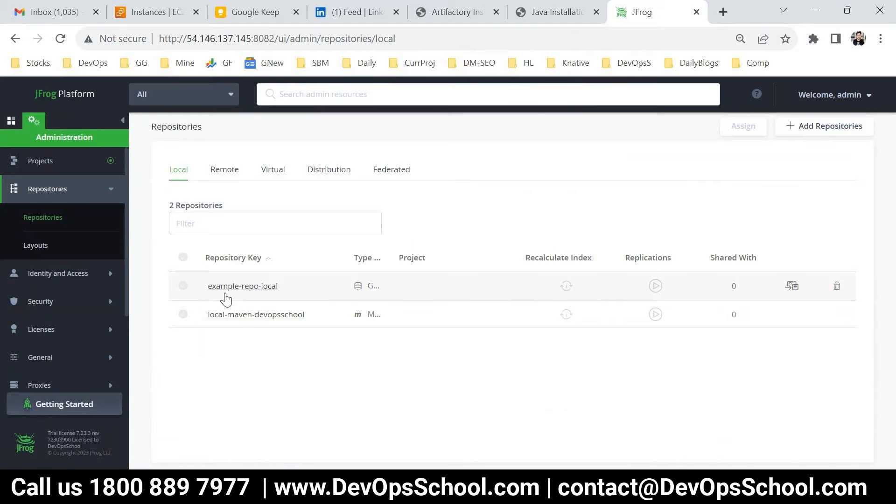
View the remote repositories list and draw a line linking the two boxes in the Paint diagram
{"action": "left_click", "coordinate": [221, 173]}
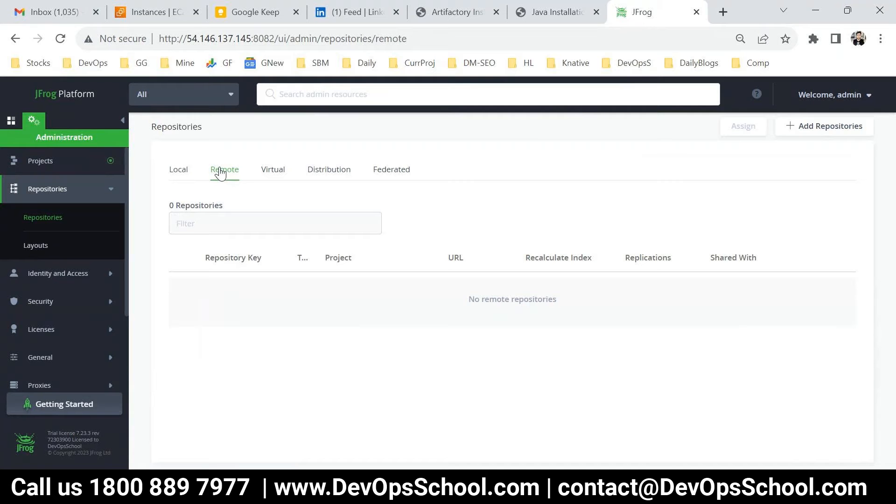
{"action": "left_click", "coordinate": [303, 487]}
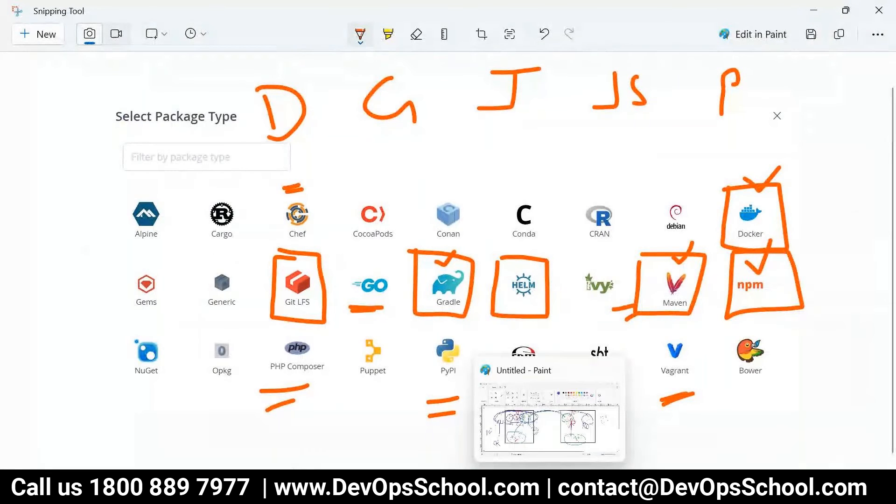
{"action": "left_click", "coordinate": [550, 492]}
{"action": "mouse_move", "coordinate": [285, 233]}
{"action": "left_mouse_down"}
{"action": "mouse_move", "coordinate": [477, 225]}
{"action": "mouse_move", "coordinate": [524, 208]}
{"action": "mouse_move", "coordinate": [479, 265]}
{"action": "left_mouse_up"}
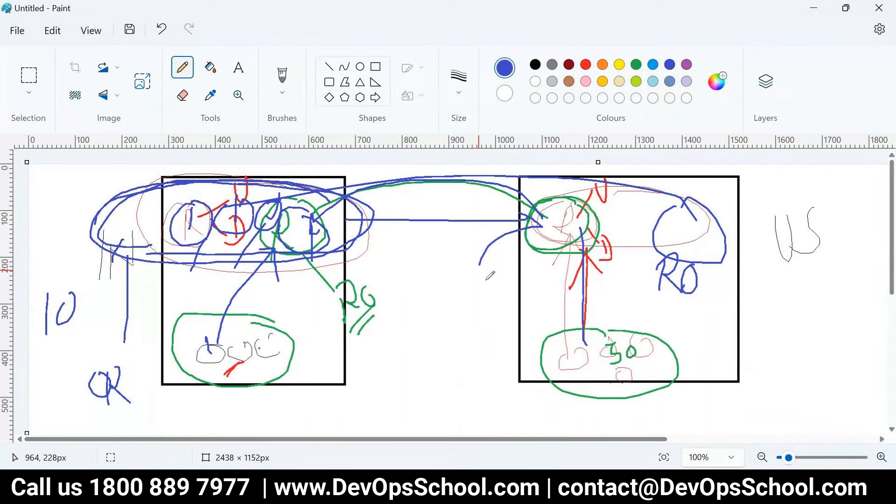
{"action": "key", "text": "alt+Tab"}
{"action": "key", "text": "alt+Tab"}
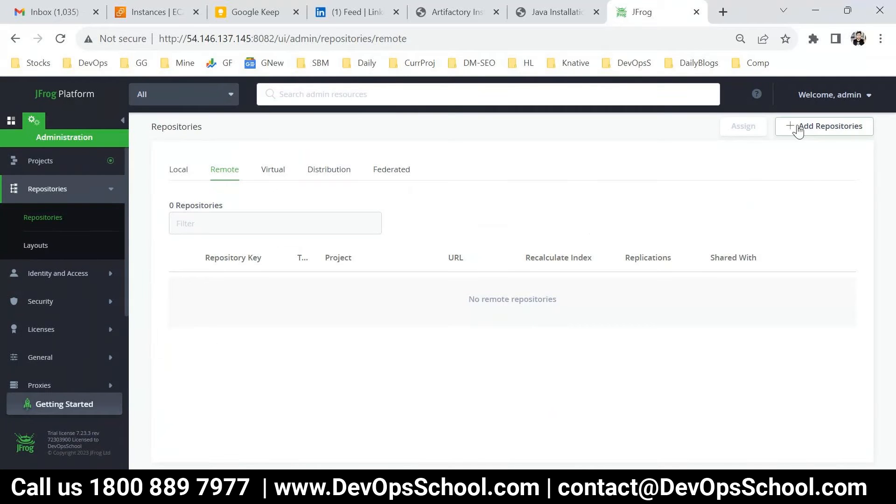
Start a Maven remote repository keyed remote-maven-devopsschool and open a blank browser tab
{"action": "left_click", "coordinate": [819, 127]}
{"action": "left_click", "coordinate": [803, 179]}
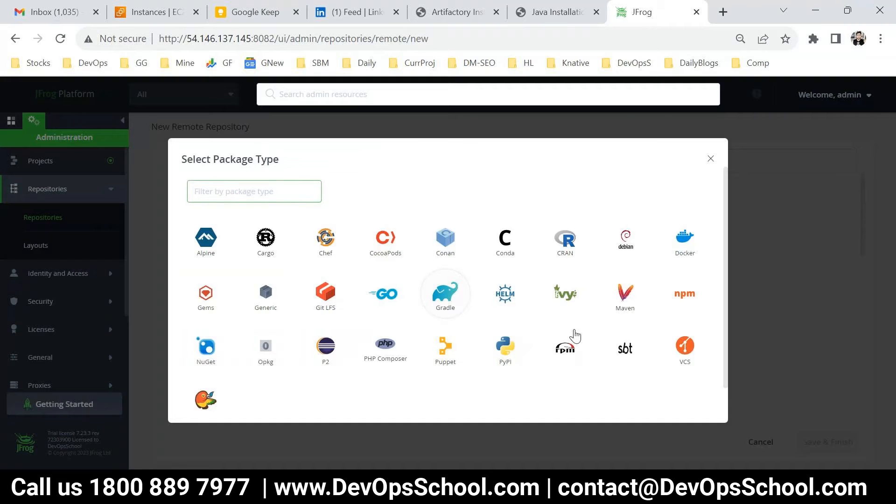
{"action": "left_click", "coordinate": [624, 300]}
{"action": "left_click", "coordinate": [270, 300]}
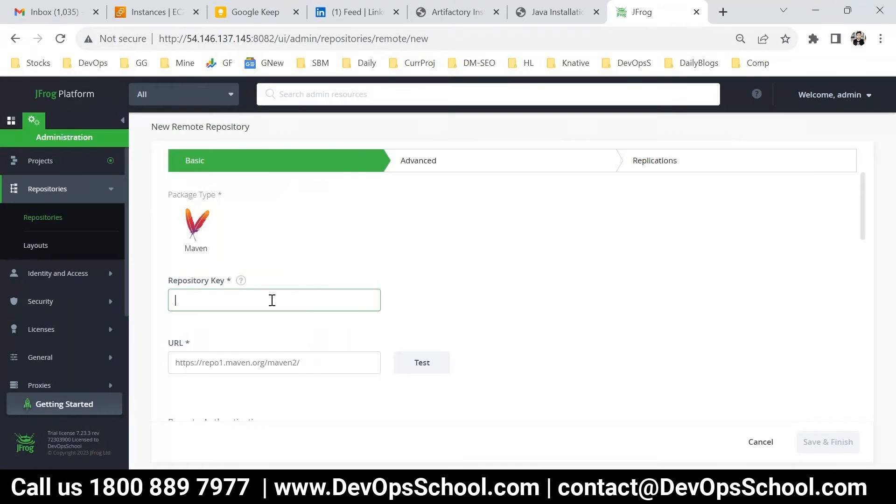
{"action": "key", "text": "ctrl+v"}
{"action": "double_click", "coordinate": [193, 301]}
{"action": "type", "text": "remote"}
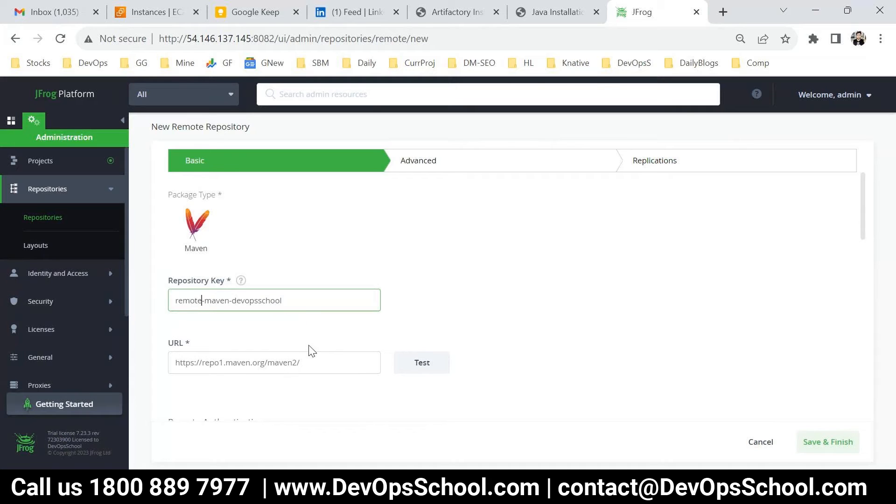
{"action": "left_click_drag", "start_coordinate": [282, 300], "coordinate": [184, 296]}
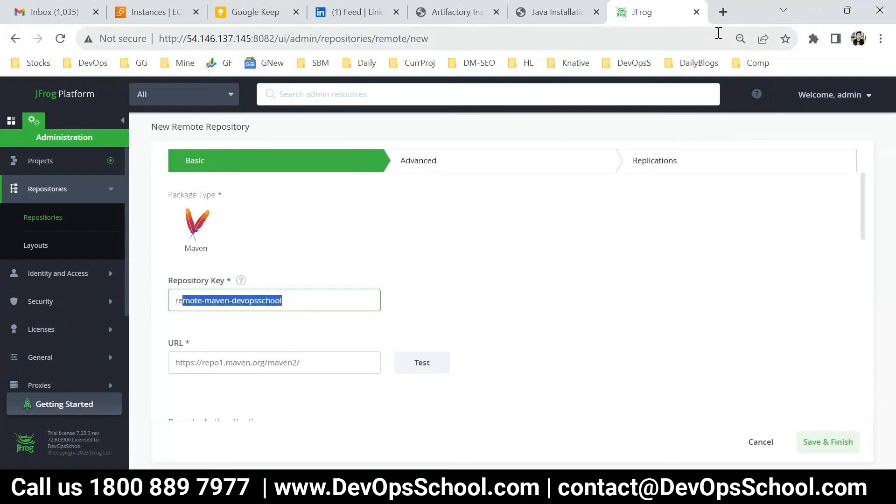
{"action": "left_click", "coordinate": [723, 12]}
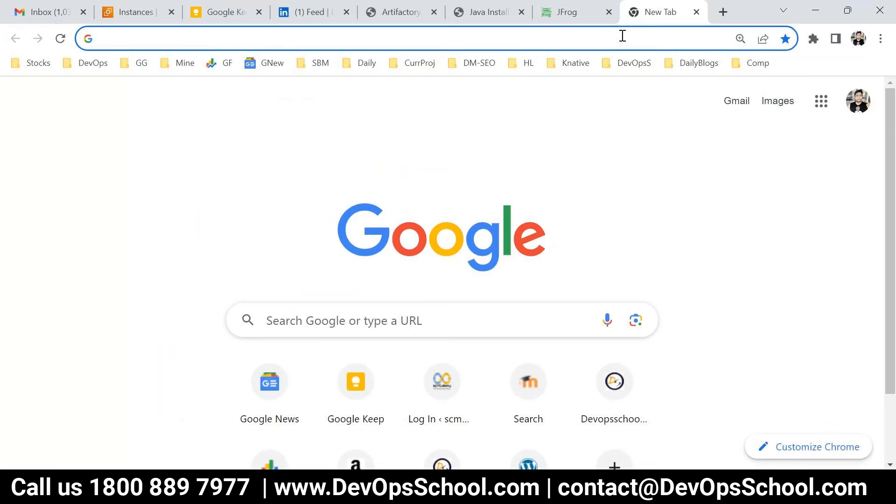
Load repo.maven.apache.org/maven2/ in the new tab, select its address, and return to the JFrog form
{"action": "type", "text": "repo.maven"}
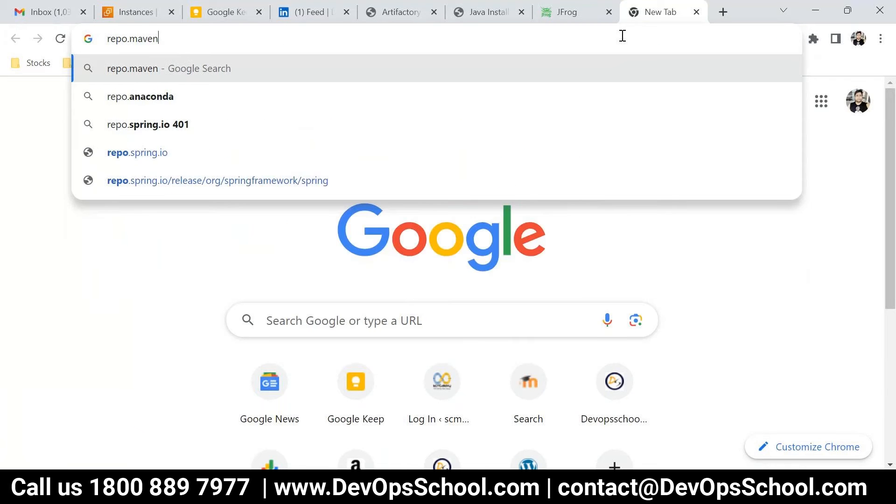
{"action": "type", "text": ".ap"}
{"action": "key", "text": "Down"}
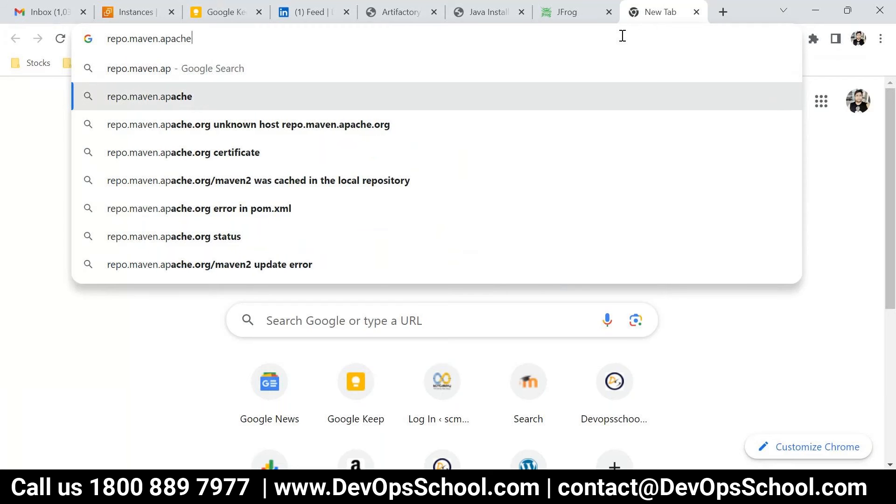
{"action": "type", "text": ".org"}
{"action": "key", "text": "Return"}
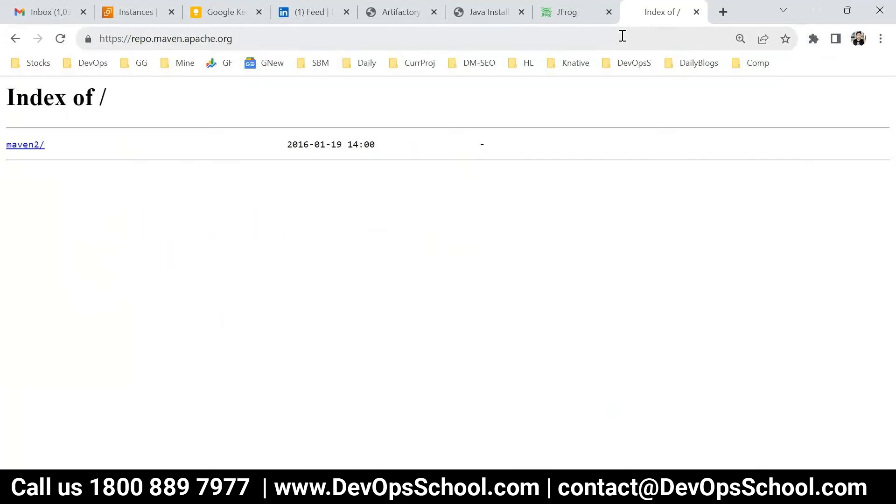
{"action": "left_click", "coordinate": [19, 147]}
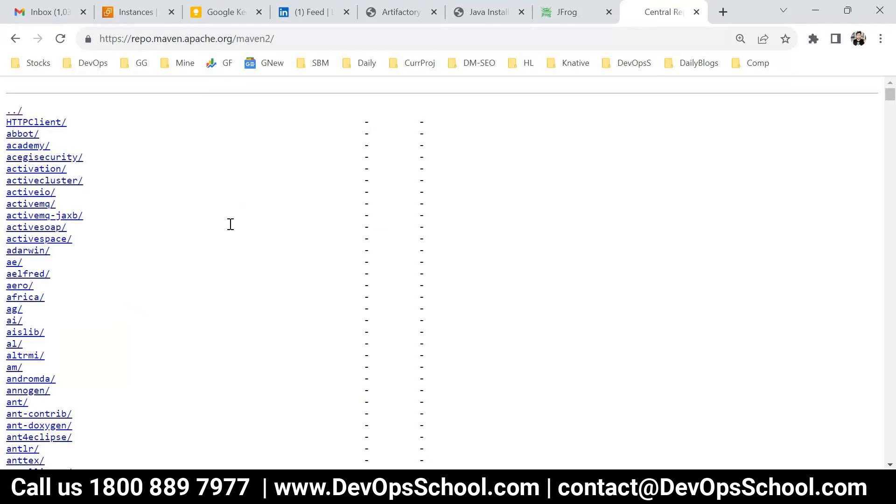
{"action": "left_click", "coordinate": [216, 37]}
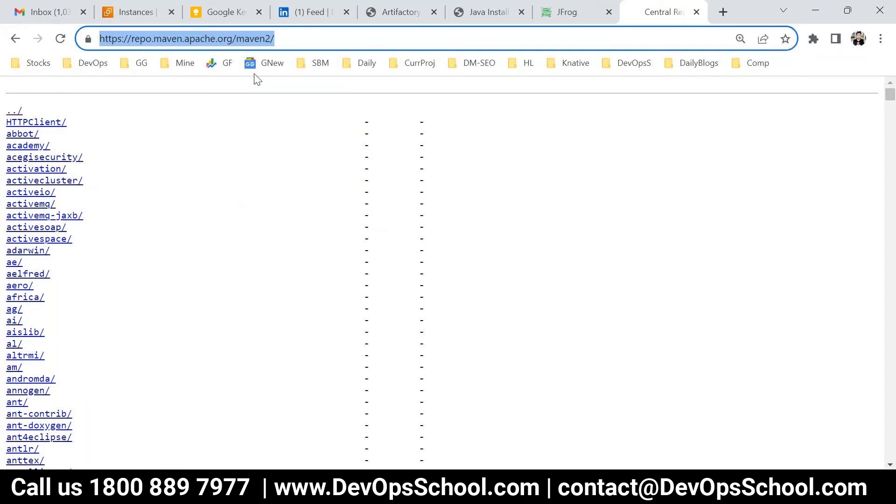
{"action": "left_click_drag", "start_coordinate": [302, 32], "coordinate": [85, 28]}
{"action": "left_click", "coordinate": [571, 14]}
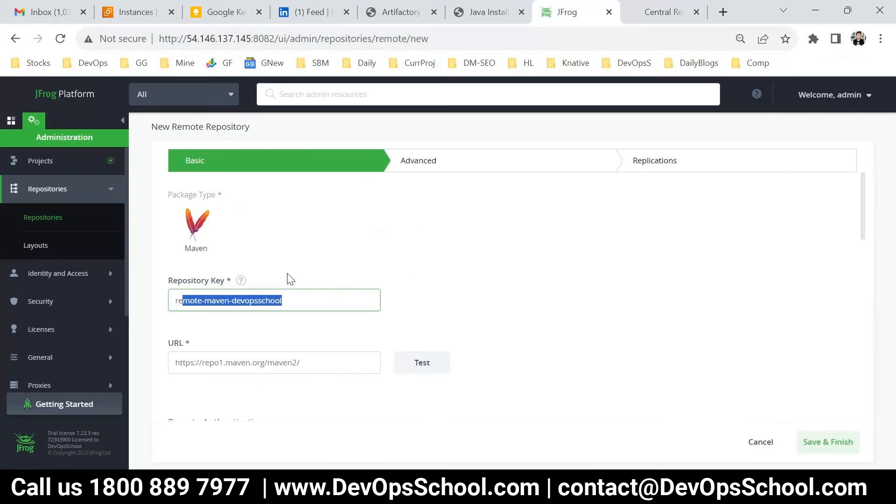
{"action": "triple_click", "coordinate": [222, 366]}
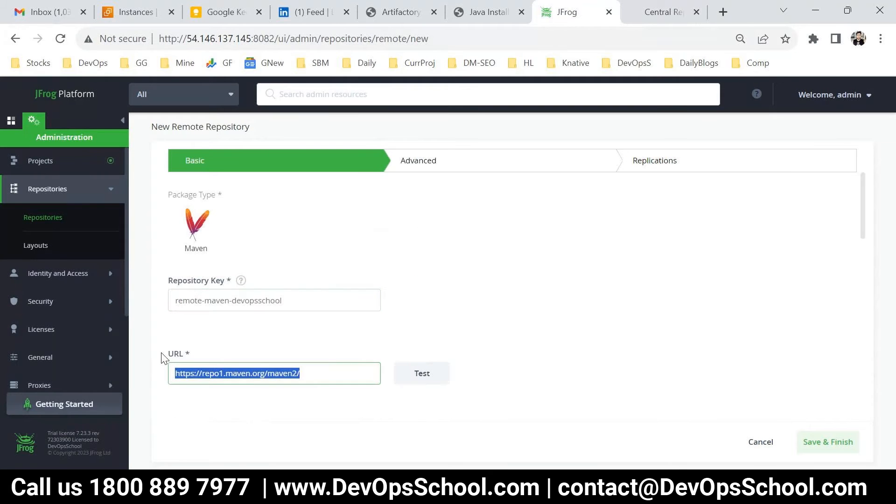
{"action": "scroll", "coordinate": [228, 359], "scroll_direction": "down", "scroll_amount": 3}
{"action": "scroll", "coordinate": [276, 266], "scroll_direction": "up", "scroll_amount": 3}
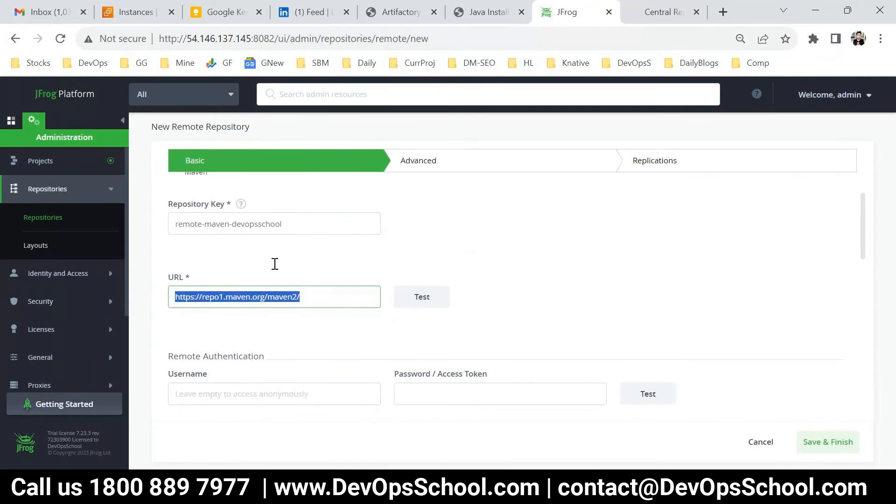
{"action": "scroll", "coordinate": [260, 296], "scroll_direction": "up", "scroll_amount": 3}
{"action": "scroll", "coordinate": [276, 315], "scroll_direction": "down", "scroll_amount": 6}
{"action": "left_click_drag", "start_coordinate": [322, 234], "coordinate": [173, 231]}
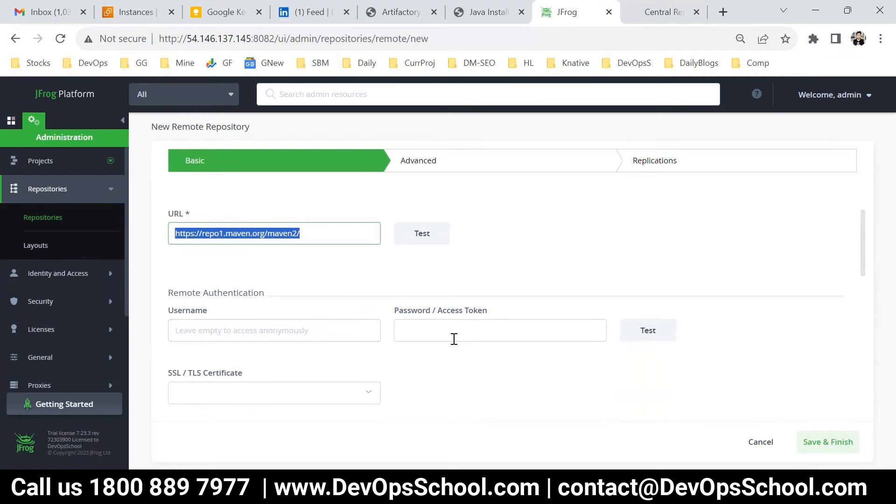
{"action": "left_click", "coordinate": [412, 241]}
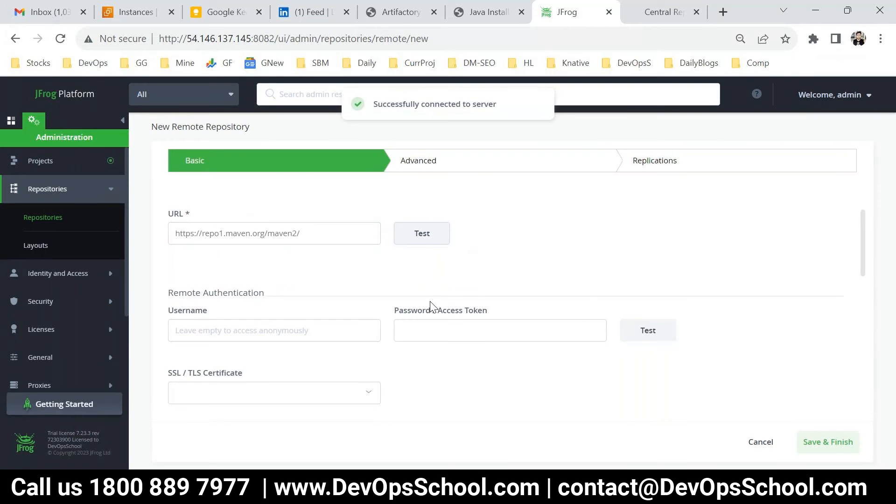
{"action": "scroll", "coordinate": [430, 309], "scroll_direction": "down", "scroll_amount": 5}
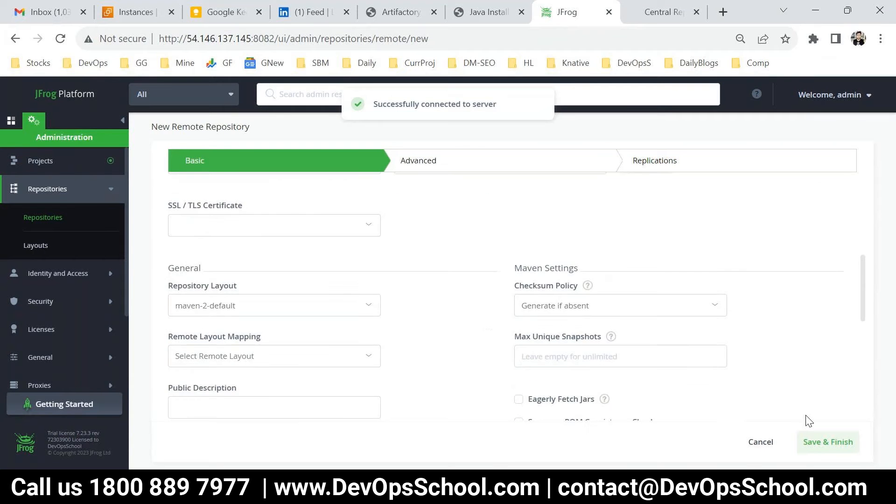
{"action": "left_click", "coordinate": [823, 443]}
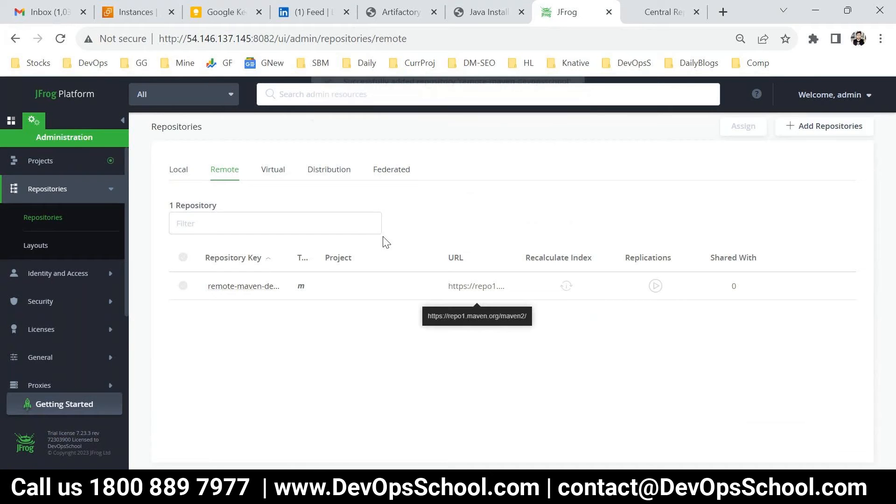
Start a Maven virtual repository with the key virtual-maven-devopsschool
{"action": "left_click", "coordinate": [173, 171]}
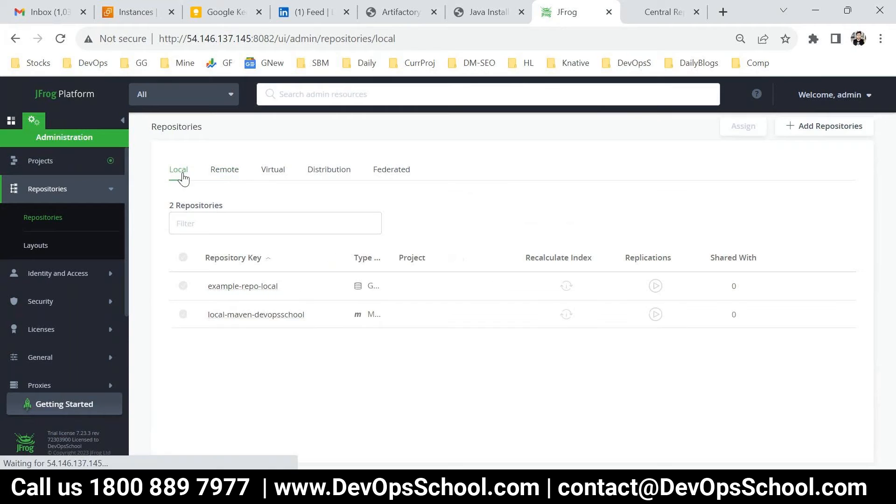
{"action": "left_click", "coordinate": [226, 170]}
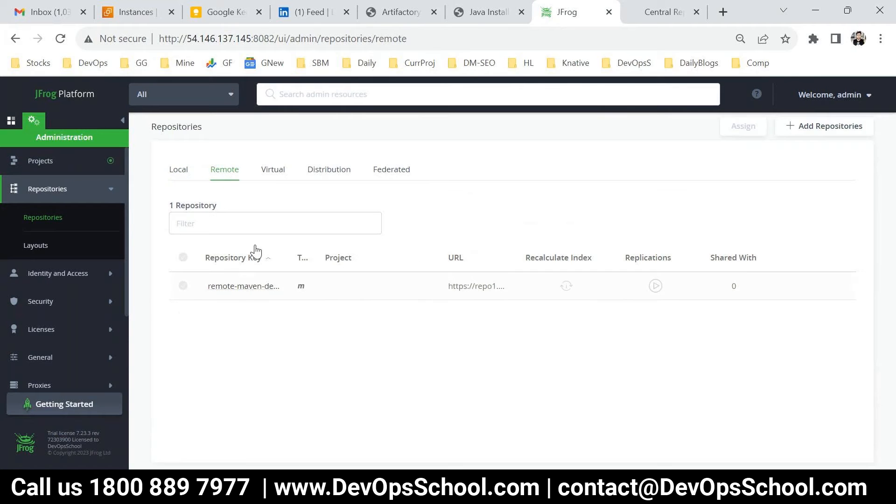
{"action": "left_click", "coordinate": [267, 172]}
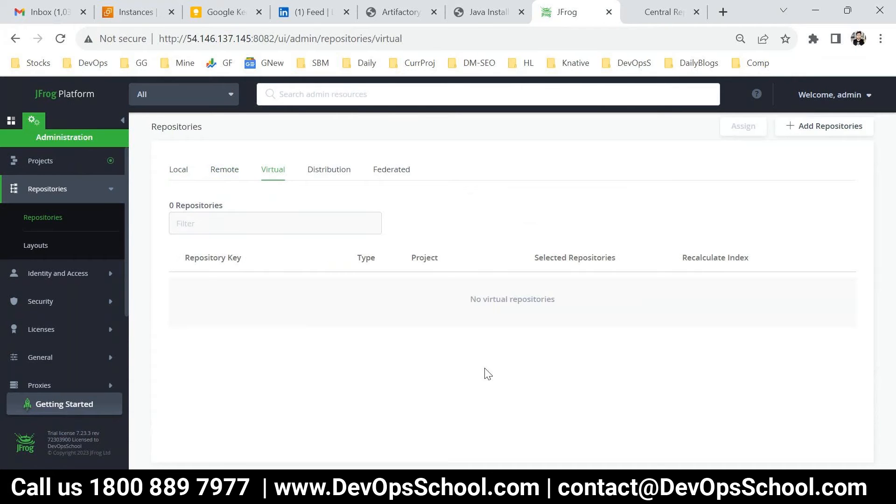
{"action": "left_click", "coordinate": [796, 126]}
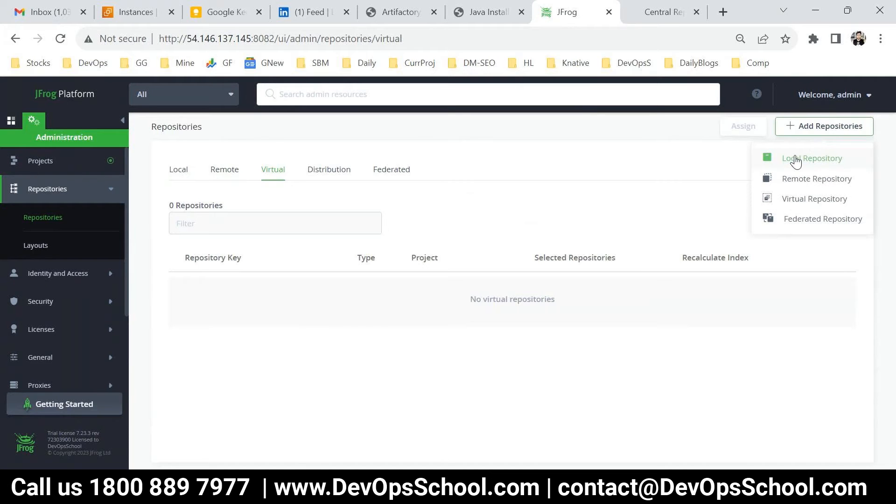
{"action": "left_click", "coordinate": [795, 199]}
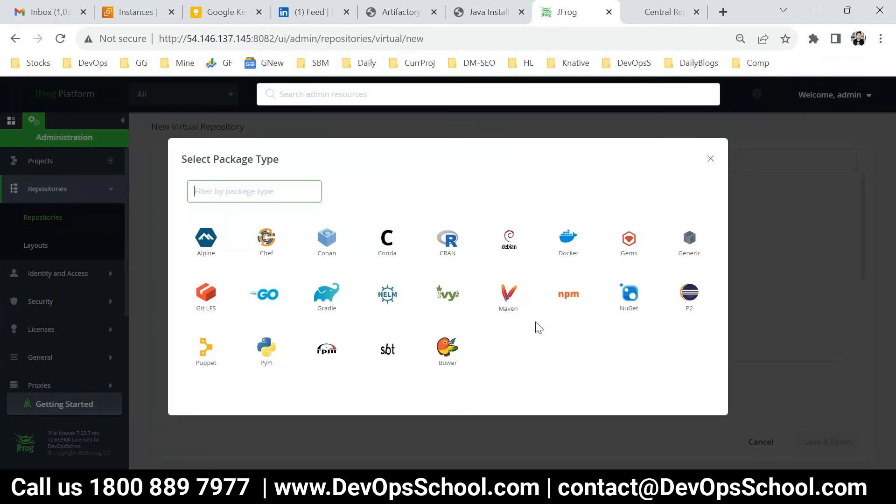
{"action": "left_click", "coordinate": [513, 296]}
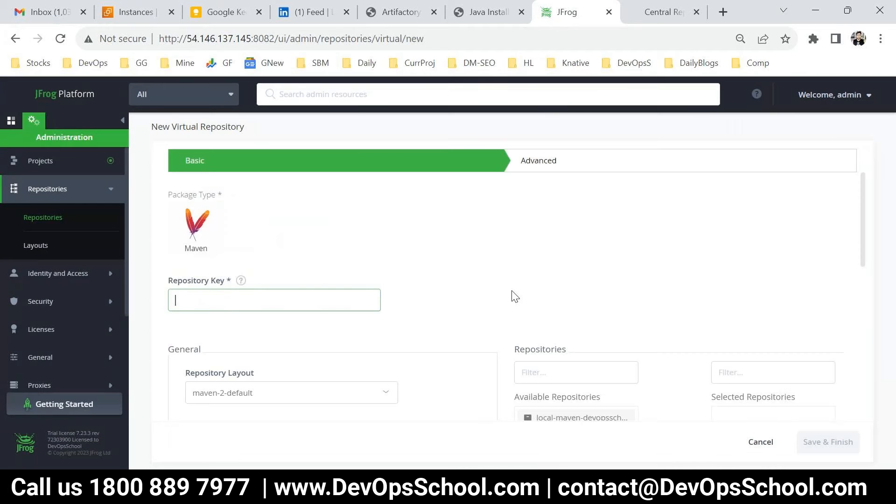
{"action": "type", "text": "local-maven-devopsschool"}
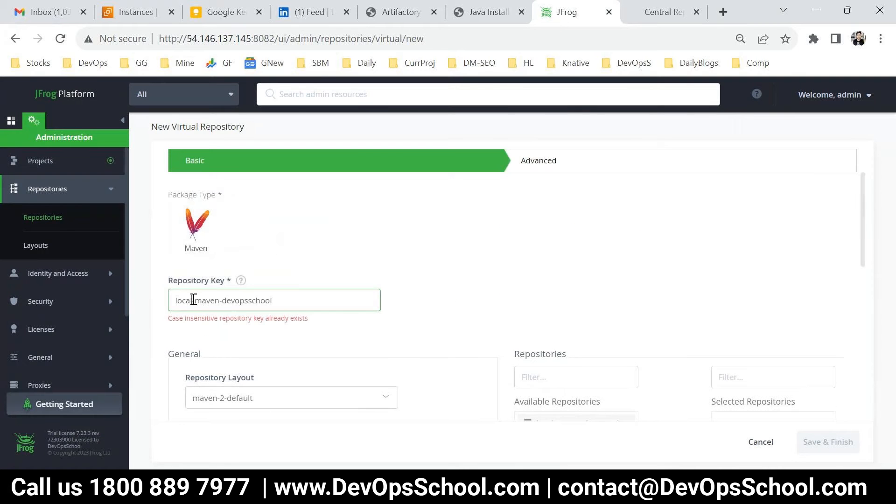
{"action": "double_click", "coordinate": [193, 300]}
{"action": "type", "text": "virtual"}
Move the local and remote Maven repositories into Selected Repositories and save
{"action": "scroll", "coordinate": [459, 358], "scroll_direction": "down", "scroll_amount": 2}
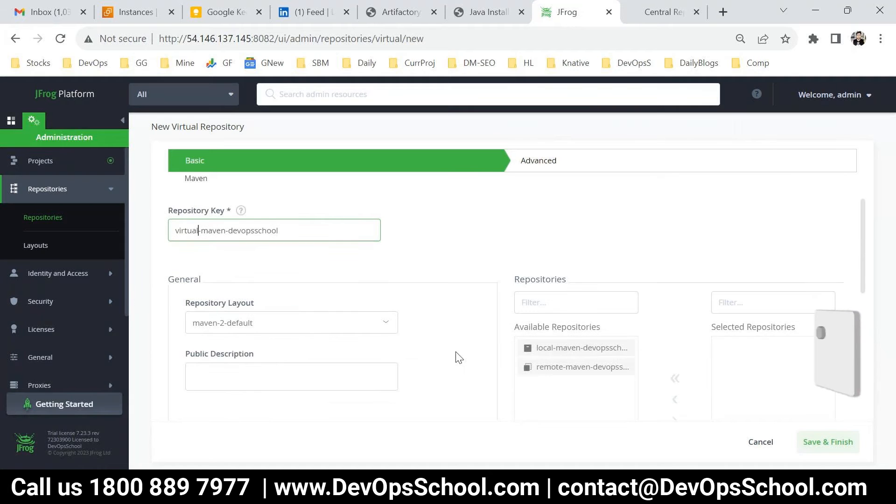
{"action": "scroll", "coordinate": [459, 357], "scroll_direction": "up", "scroll_amount": 2}
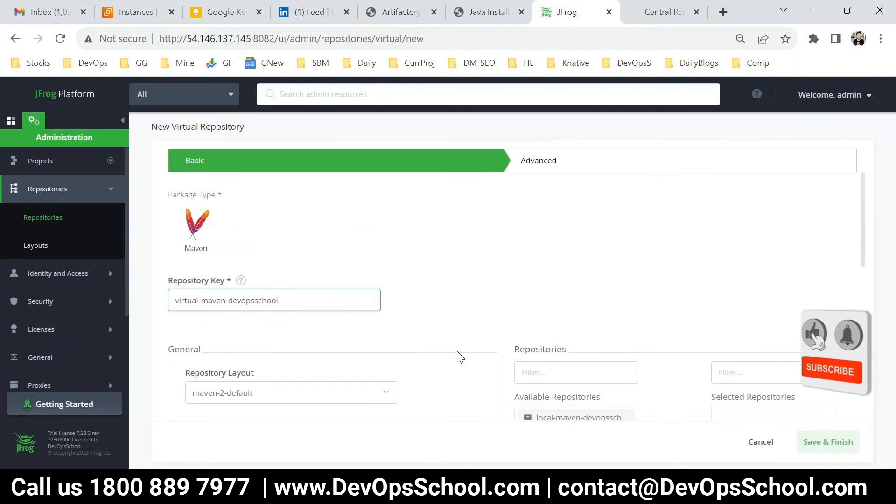
{"action": "scroll", "coordinate": [590, 340], "scroll_direction": "down", "scroll_amount": 3}
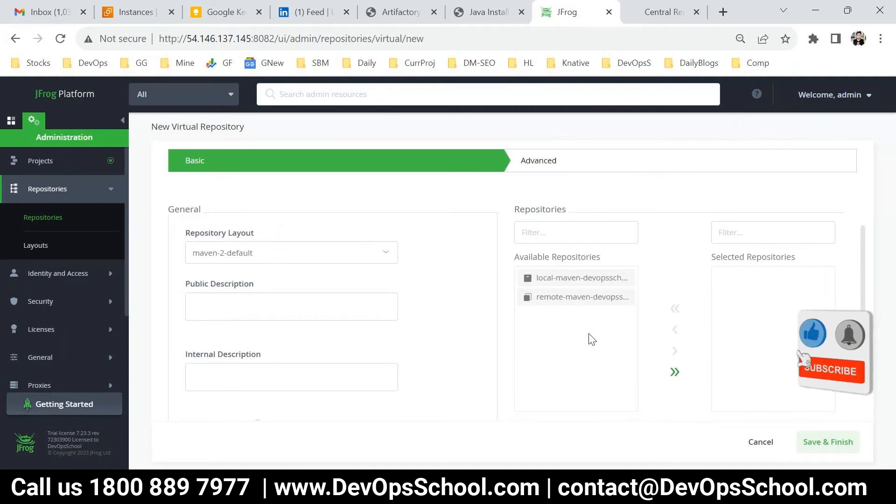
{"action": "left_click", "coordinate": [574, 291]}
{"action": "left_click", "coordinate": [675, 362]}
{"action": "left_click", "coordinate": [579, 291]}
{"action": "left_click", "coordinate": [675, 363]}
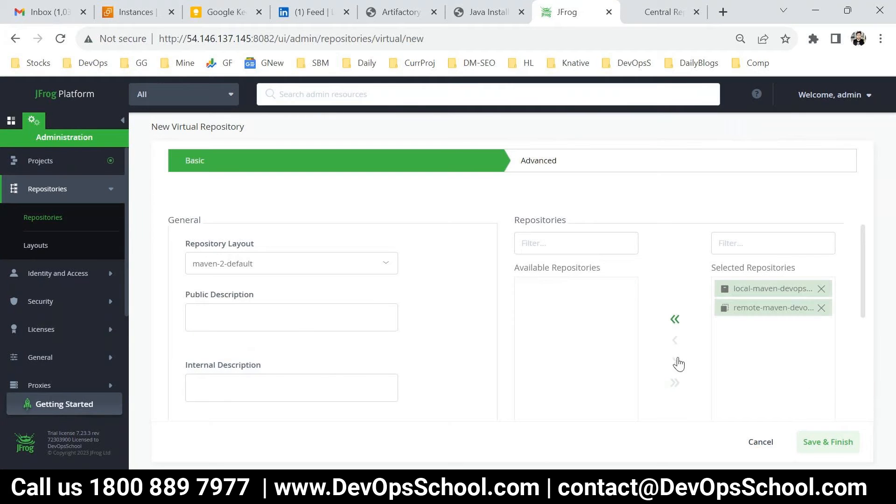
{"action": "scroll", "coordinate": [808, 392], "scroll_direction": "down", "scroll_amount": 3}
{"action": "left_click", "coordinate": [828, 444]}
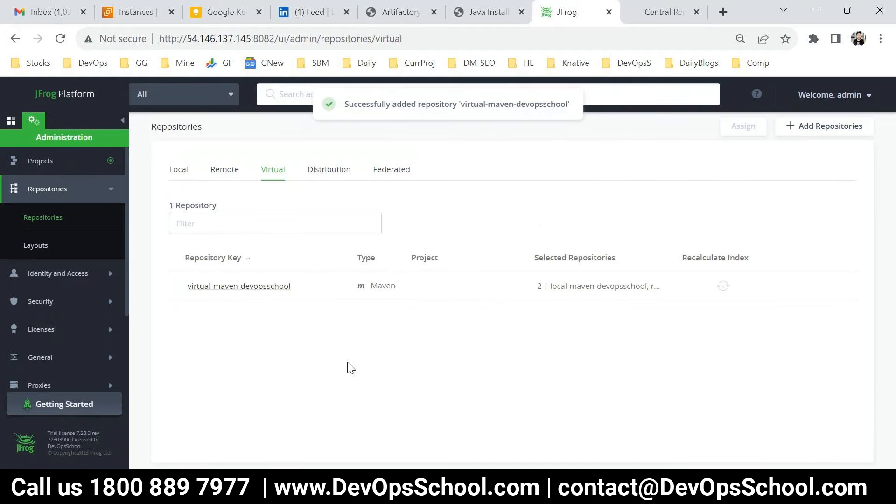
Browse the Local, Remote and Virtual repository lists to check the new repositories
{"action": "left_click", "coordinate": [179, 172]}
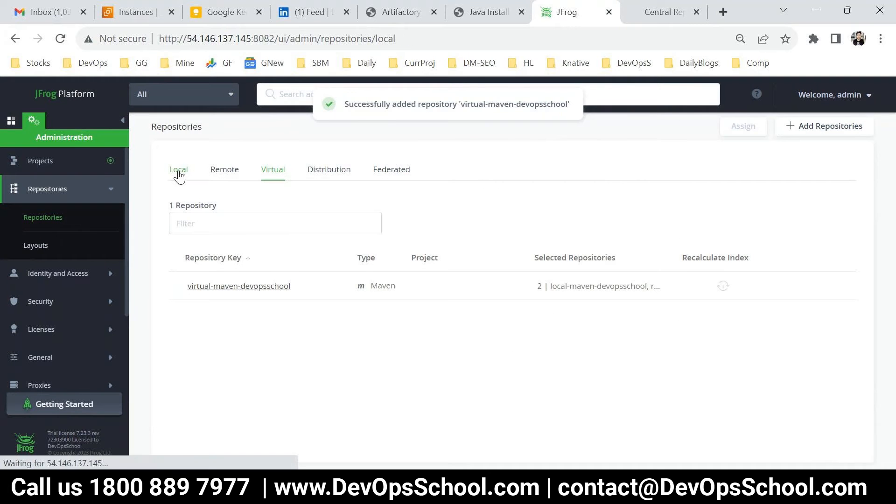
{"action": "left_click", "coordinate": [221, 169]}
{"action": "left_click", "coordinate": [262, 174]}
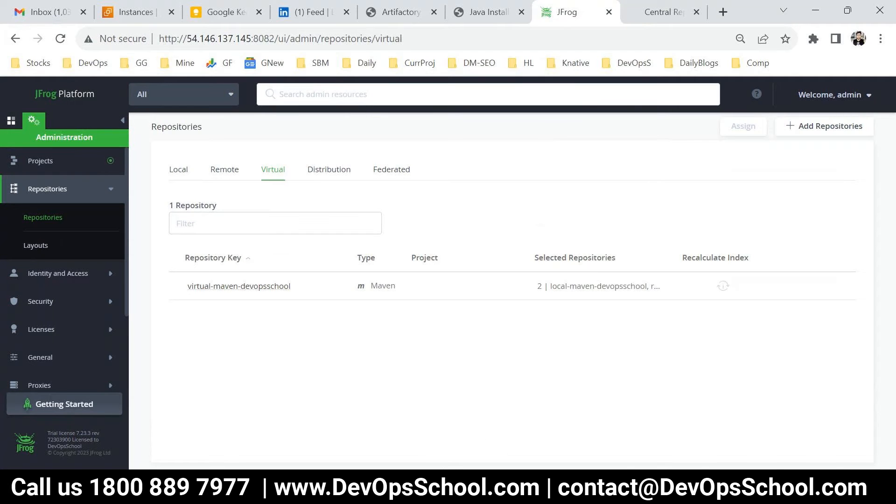
Add 'How to Upload' and 'How to download' lines below Virtual Repo in the Type Of Repo notes
{"action": "mouse_move", "coordinate": [466, 488]}
{"action": "left_click", "coordinate": [842, 439]}
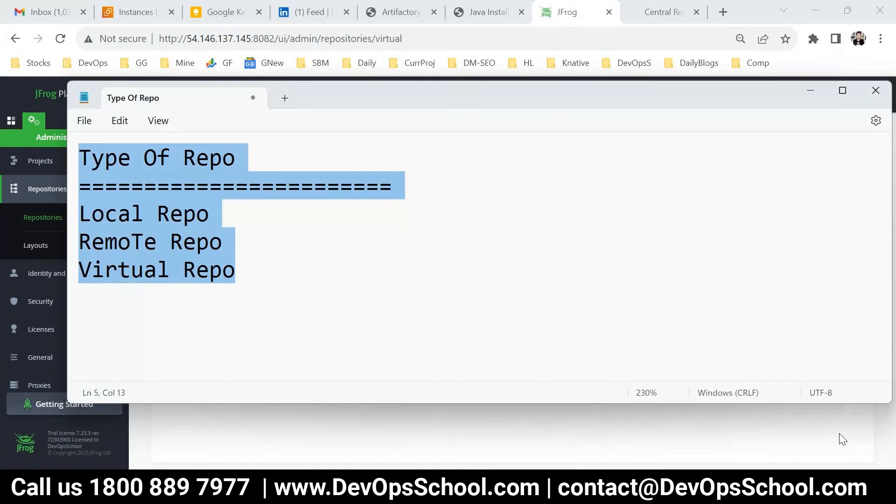
{"action": "left_click", "coordinate": [268, 274]}
{"action": "key", "text": "ctrl+minus"}
{"action": "key", "text": "ctrl+minus"}
{"action": "key", "text": "ctrl+minus"}
{"action": "key", "text": "Return"}
{"action": "key", "text": "Return"}
{"action": "type", "text": "How to Upload"}
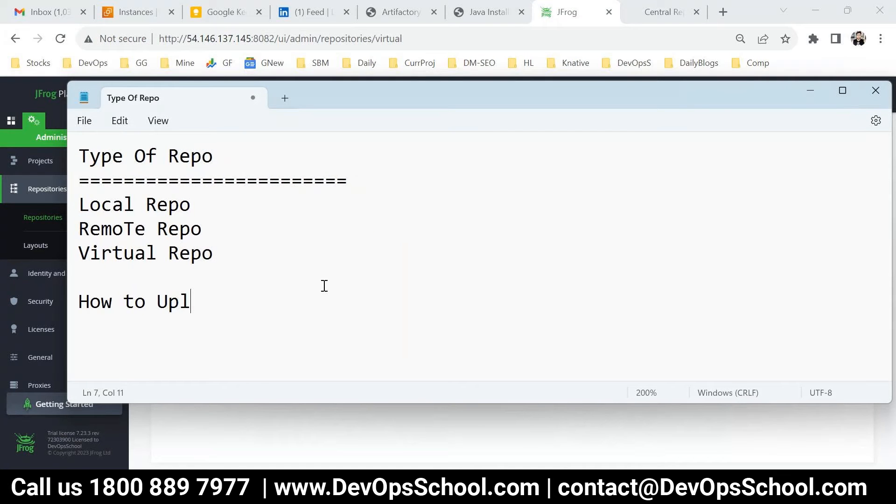
{"action": "key", "text": "Return"}
{"action": "key", "text": "Return"}
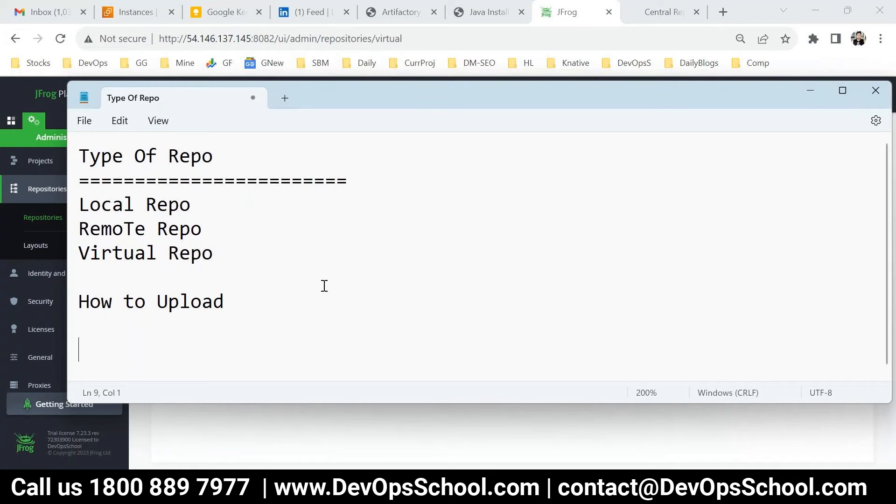
{"action": "type", "text": "How to download"}
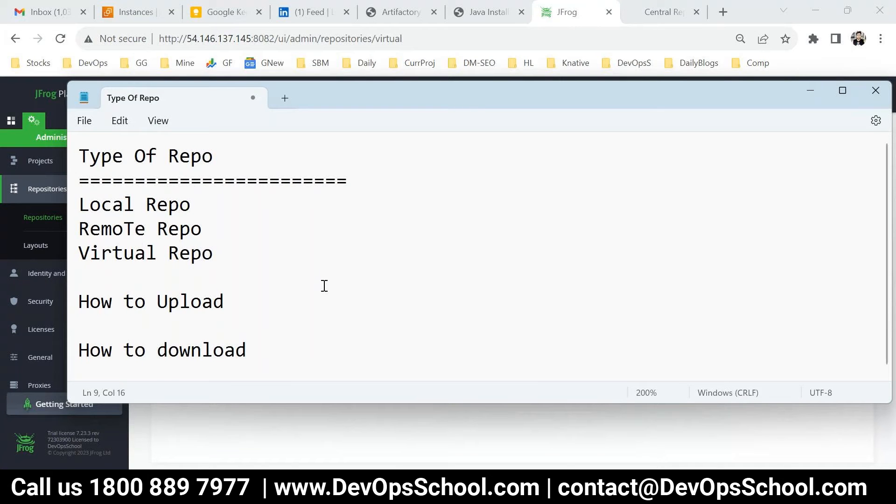
{"action": "left_click", "coordinate": [205, 317]}
{"action": "left_click_drag", "start_coordinate": [205, 318], "coordinate": [74, 304]}
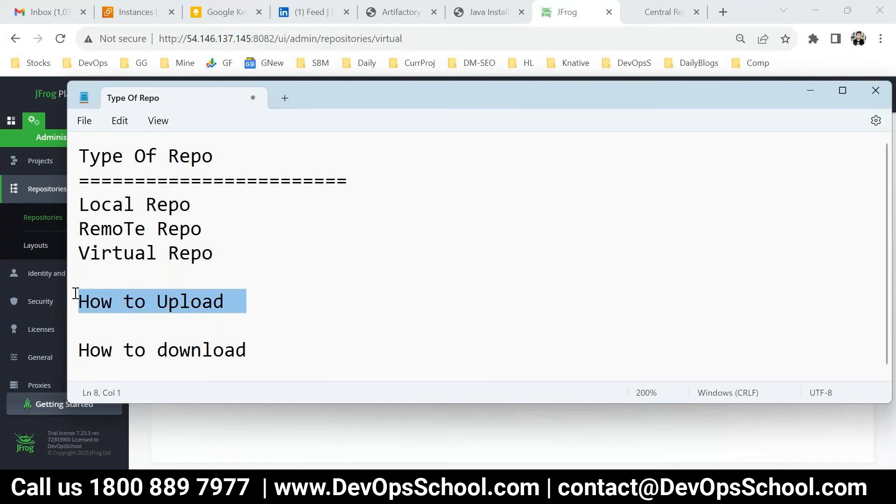
{"action": "key", "text": "alt+Tab"}
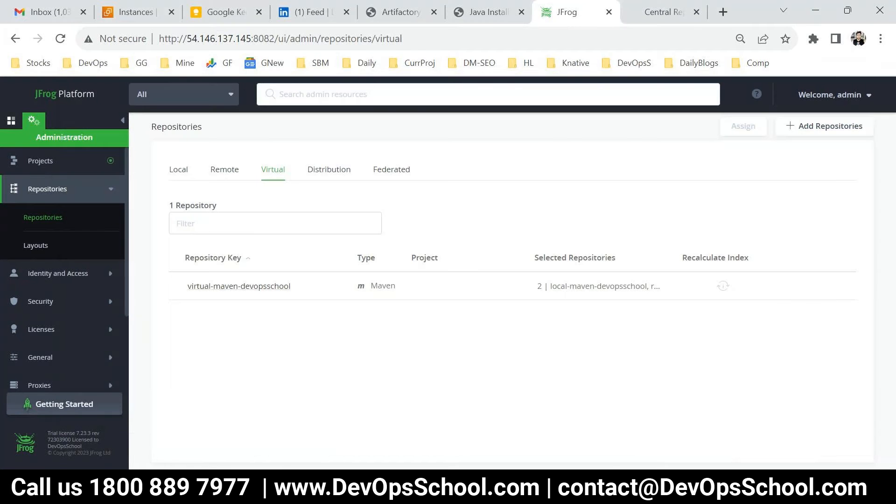
Search the DevOpsSchool blog for 'artifactory' from the Artifactory guide page
{"action": "left_click", "coordinate": [489, 14]}
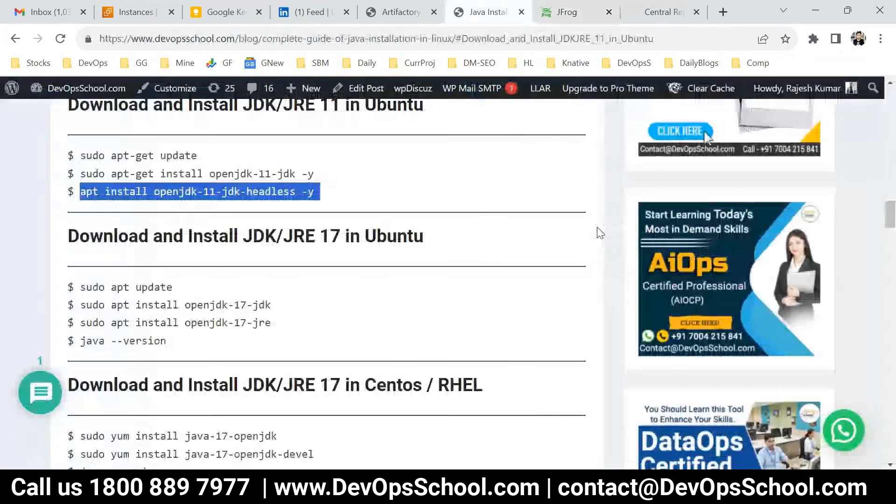
{"action": "scroll", "coordinate": [597, 229], "scroll_direction": "up", "scroll_amount": 7}
{"action": "left_click", "coordinate": [425, 19]}
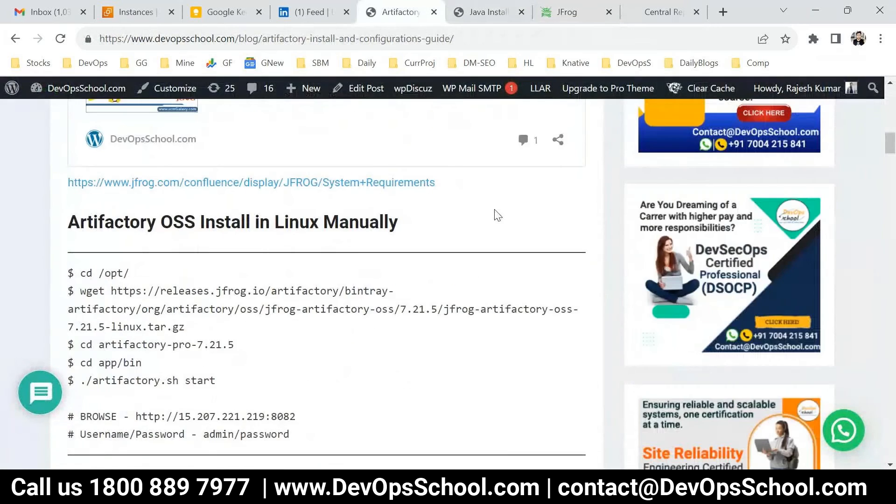
{"action": "scroll", "coordinate": [583, 241], "scroll_direction": "up", "scroll_amount": 10}
{"action": "scroll", "coordinate": [583, 240], "scroll_direction": "up", "scroll_amount": 5}
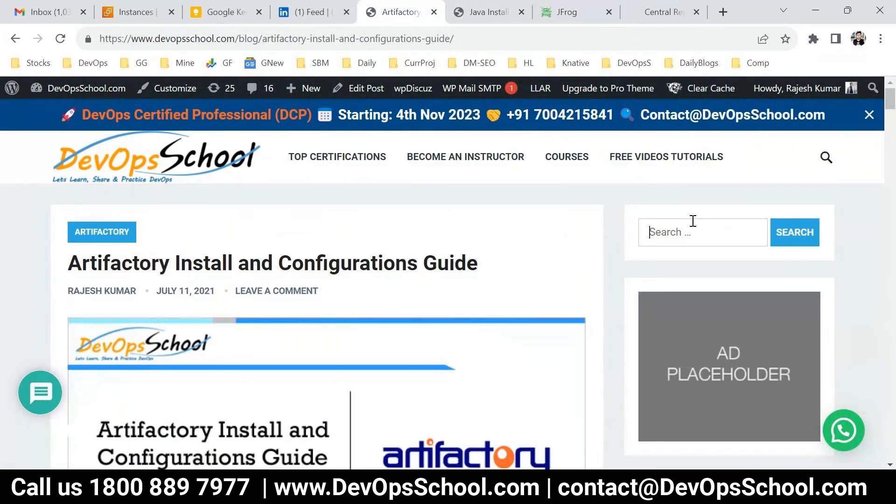
{"action": "type", "text": "artifactory"}
{"action": "key", "text": "Return"}
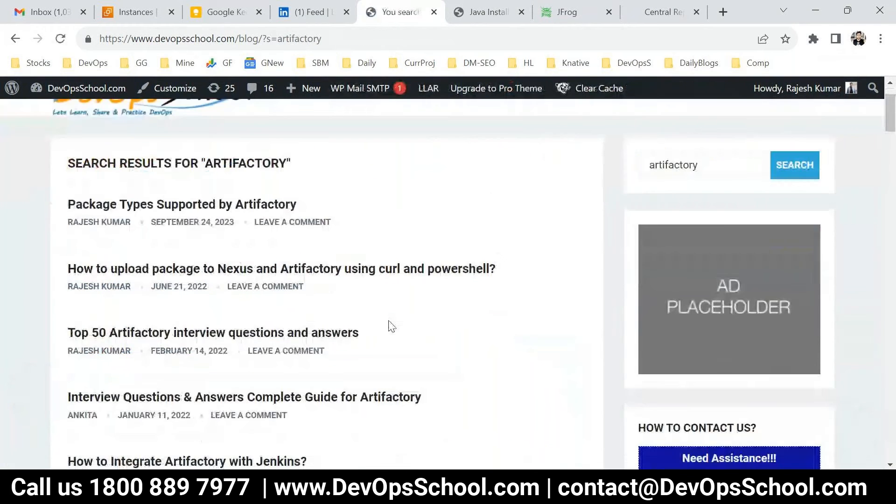
Open 'How to Upload a package using Maven in Artifactory?' and review its Prerequisite#1 – JAVA section
{"action": "scroll", "coordinate": [391, 326], "scroll_direction": "down", "scroll_amount": 1}
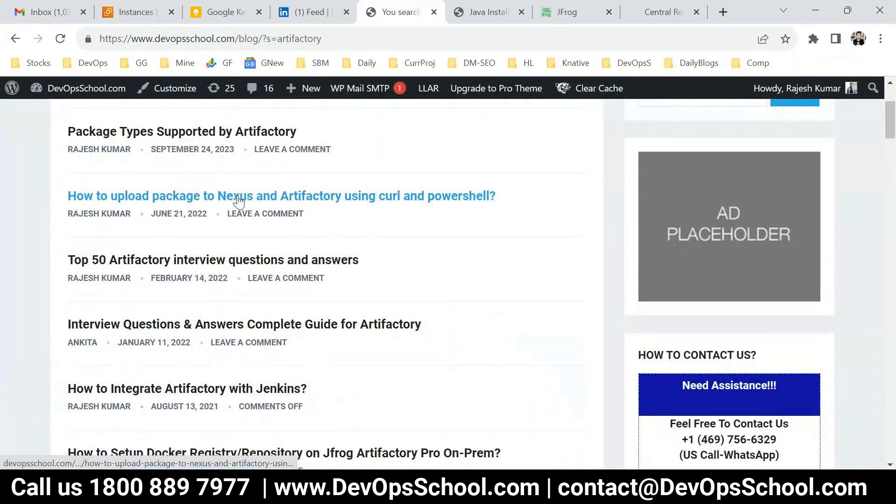
{"action": "left_click_drag", "start_coordinate": [495, 197], "coordinate": [336, 195]}
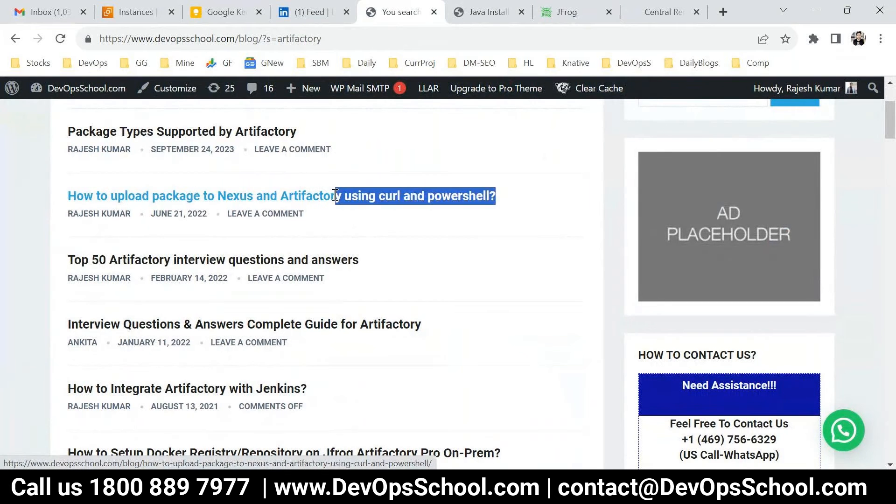
{"action": "scroll", "coordinate": [387, 271], "scroll_direction": "up", "scroll_amount": 1}
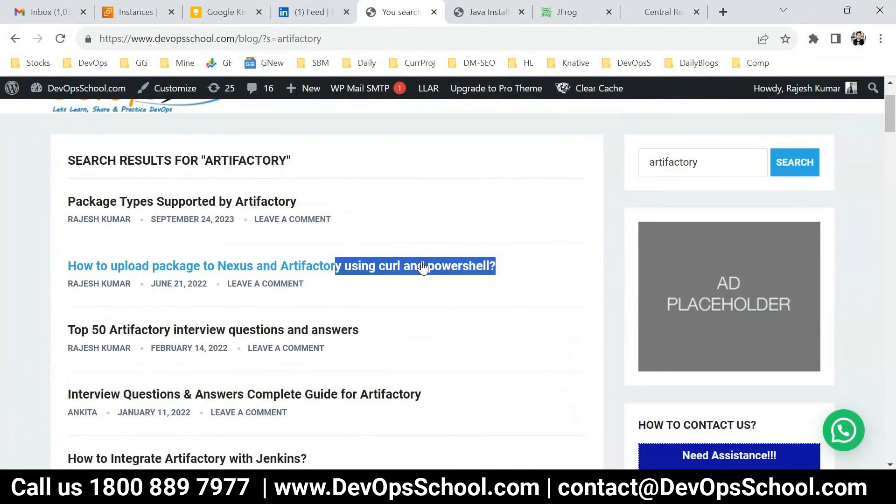
{"action": "scroll", "coordinate": [396, 292], "scroll_direction": "down", "scroll_amount": 2}
{"action": "scroll", "coordinate": [384, 304], "scroll_direction": "down", "scroll_amount": 2}
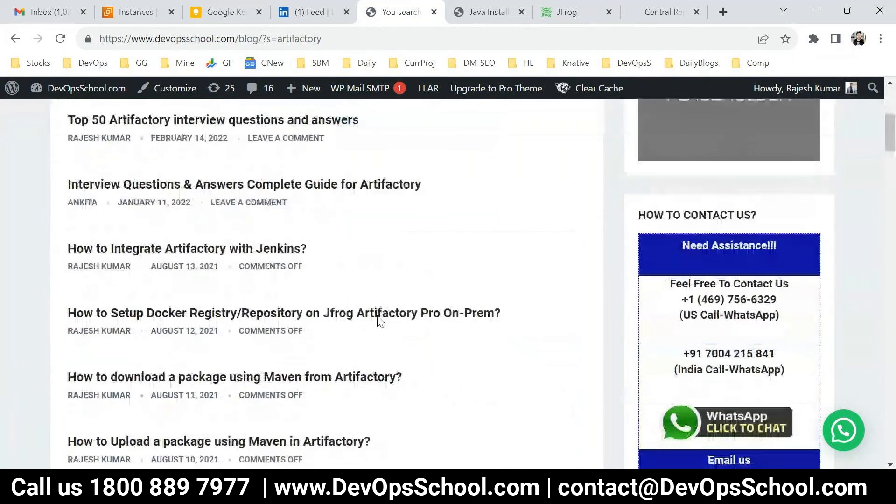
{"action": "scroll", "coordinate": [375, 323], "scroll_direction": "down", "scroll_amount": 2}
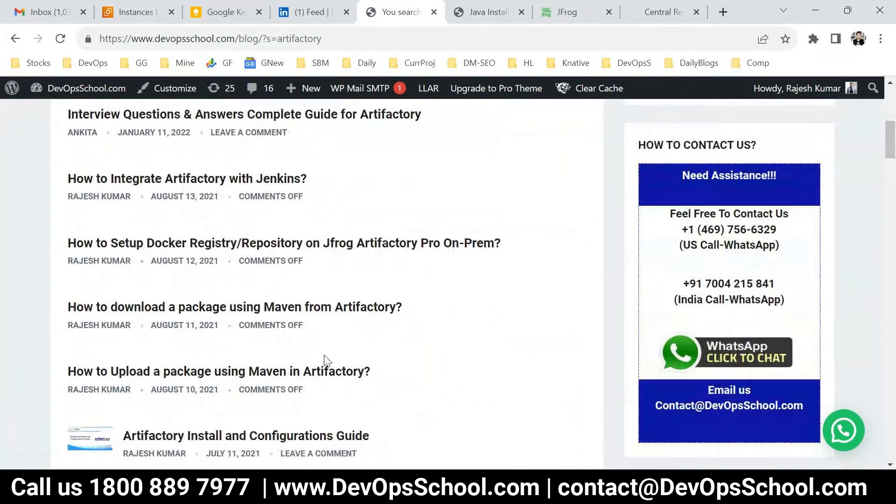
{"action": "scroll", "coordinate": [260, 308], "scroll_direction": "down", "scroll_amount": 3}
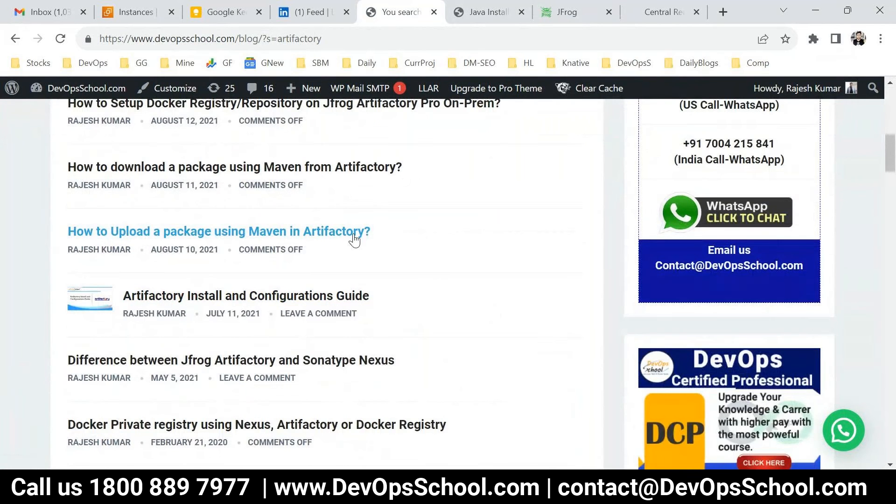
{"action": "left_click_drag", "start_coordinate": [354, 239], "coordinate": [71, 229]}
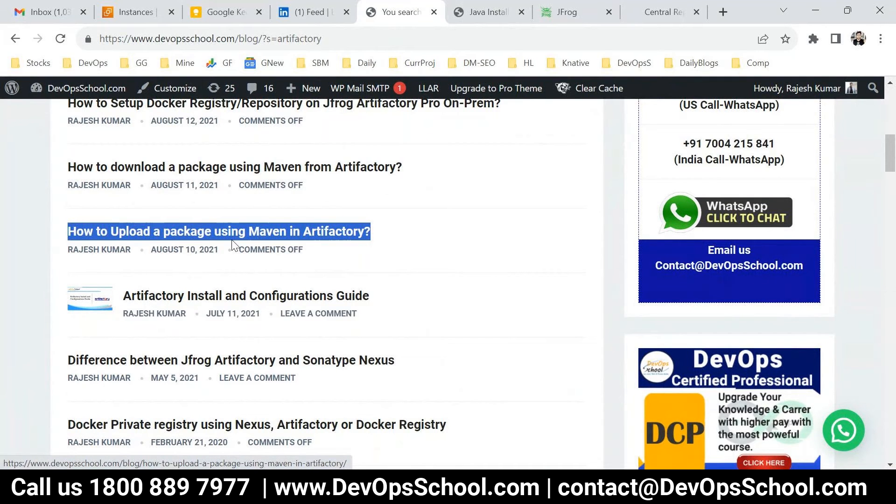
{"action": "left_click", "coordinate": [259, 236]}
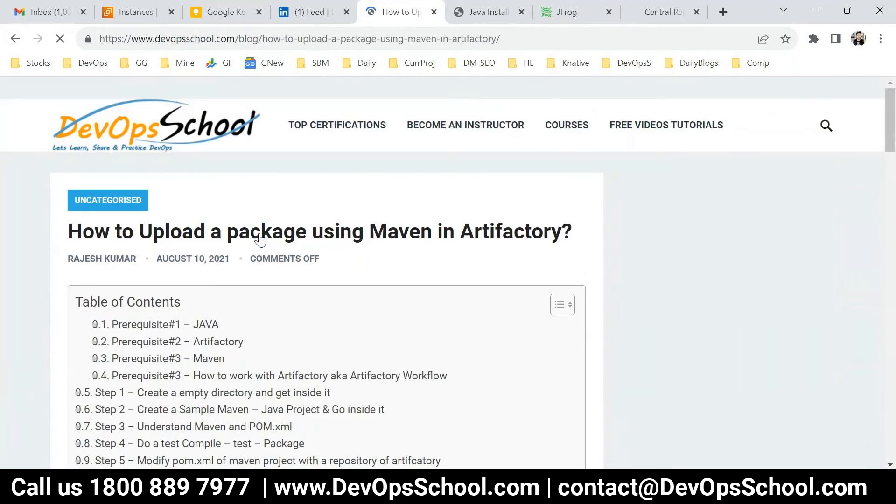
{"action": "scroll", "coordinate": [233, 292], "scroll_direction": "down", "scroll_amount": 9}
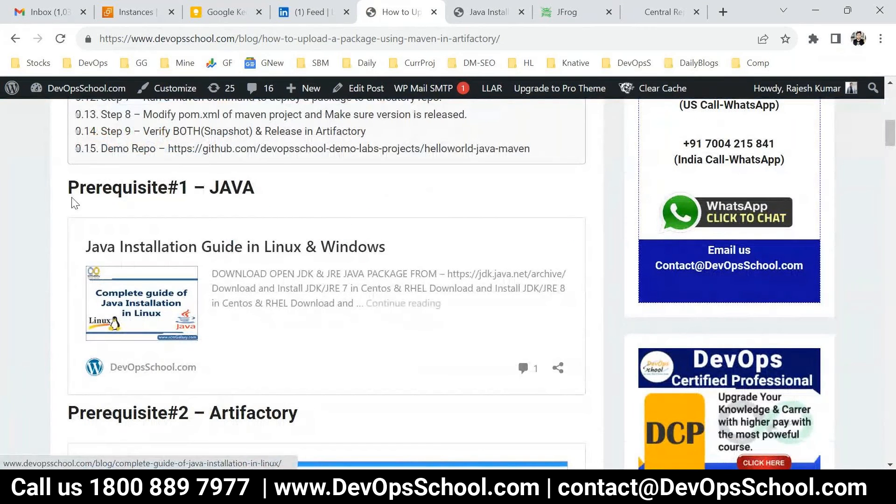
{"action": "left_click_drag", "start_coordinate": [73, 203], "coordinate": [329, 336]}
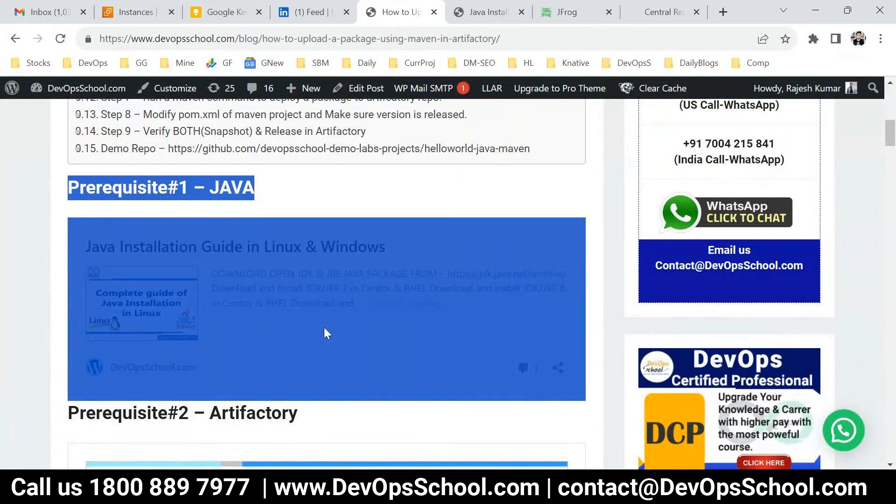
{"action": "left_click", "coordinate": [216, 230]}
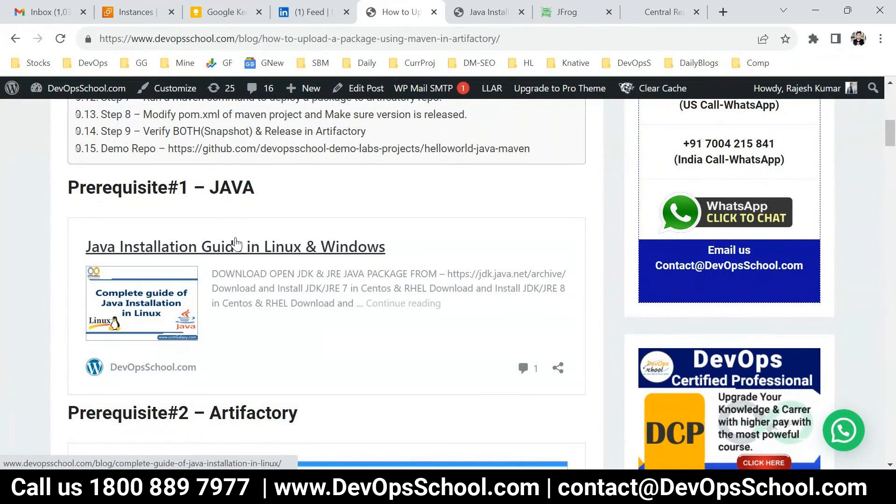
Run java --version in a command prompt to confirm Java 17.0.2 is installed
{"action": "key", "text": "super+r"}
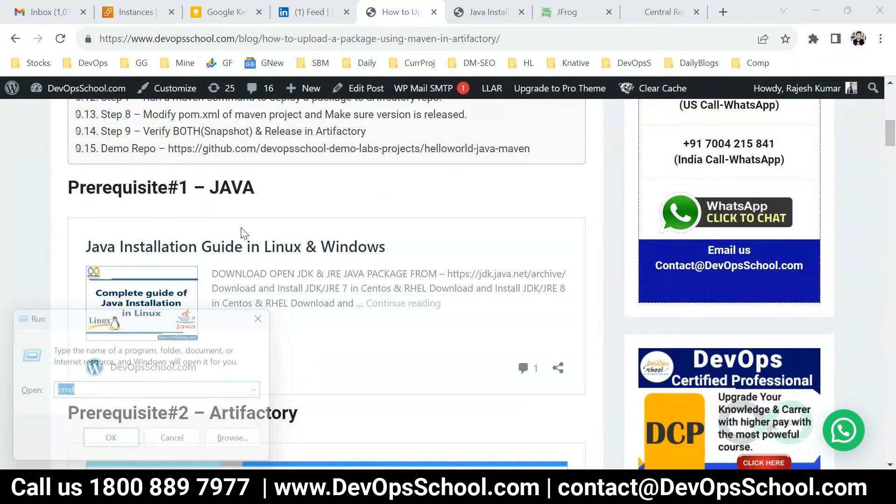
{"action": "key", "text": "Return"}
{"action": "type", "text": "java -"}
{"action": "key", "text": "BackSpace"}
{"action": "type", "text": "--version"}
{"action": "key", "text": "Return"}
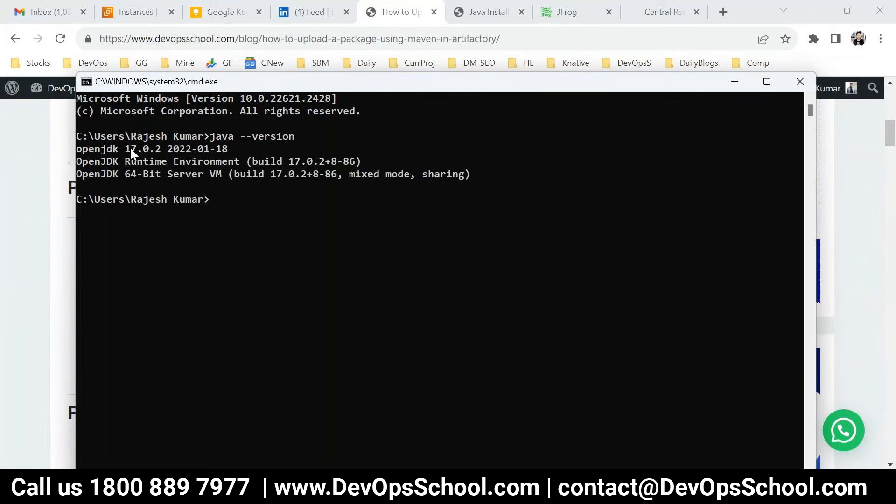
{"action": "left_click_drag", "start_coordinate": [131, 148], "coordinate": [341, 174]}
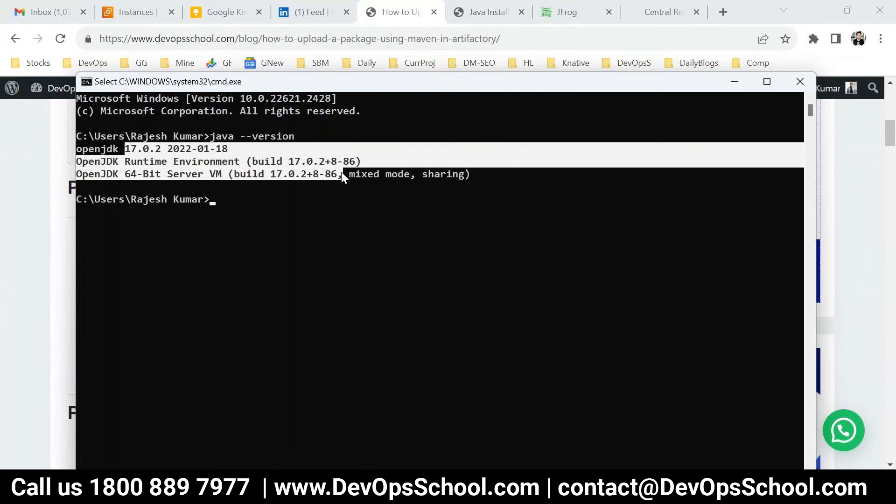
{"action": "key", "text": "alt+F4"}
Note the Artifactory admin username and password at the end of the Type Of Repo notes
{"action": "scroll", "coordinate": [410, 281], "scroll_direction": "down", "scroll_amount": 5}
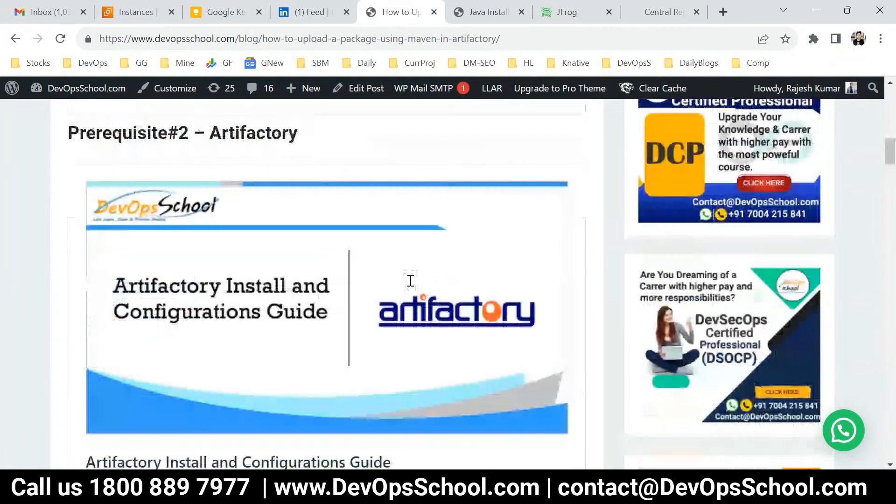
{"action": "scroll", "coordinate": [227, 335], "scroll_direction": "down", "scroll_amount": 3}
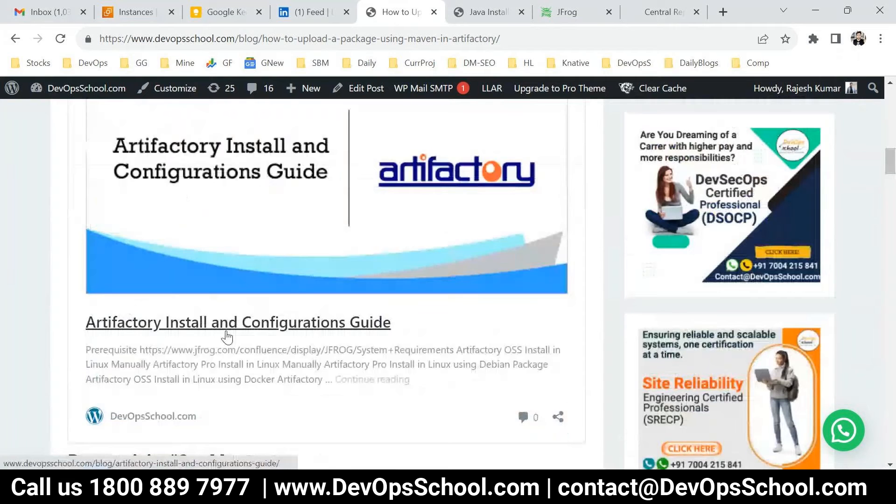
{"action": "scroll", "coordinate": [227, 335], "scroll_direction": "down", "scroll_amount": 2}
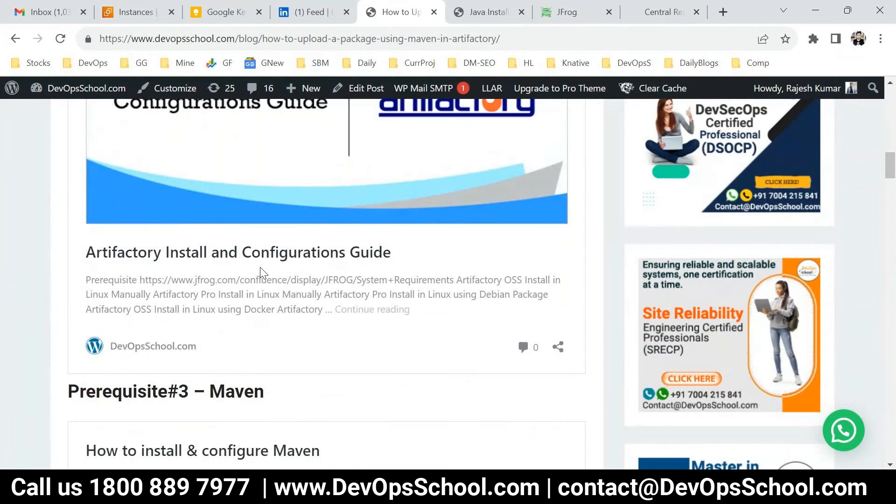
{"action": "mouse_move", "coordinate": [527, 489]}
{"action": "left_click", "coordinate": [863, 444]}
{"action": "left_click", "coordinate": [296, 338]}
{"action": "key", "text": "Return"}
{"action": "key", "text": "Return"}
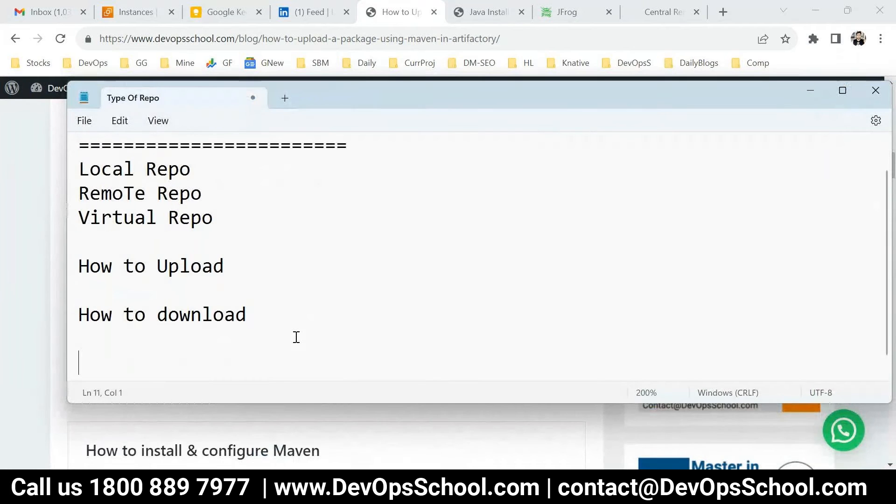
{"action": "key", "text": "Return"}
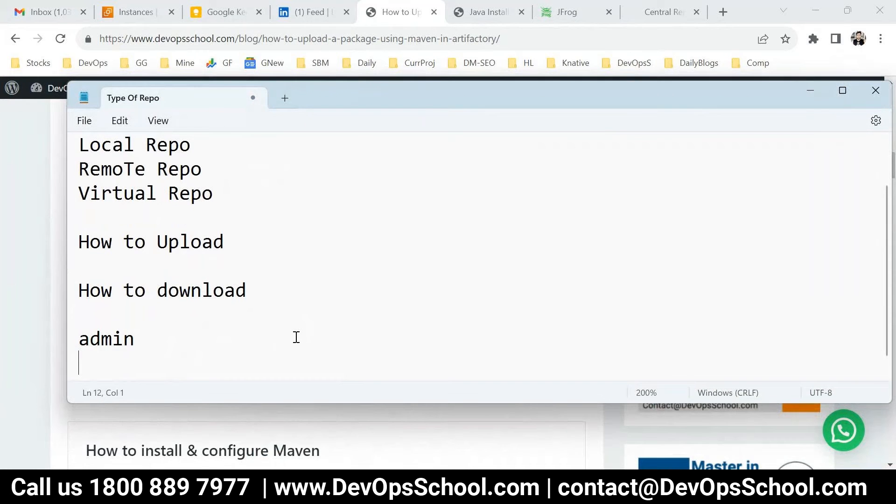
{"action": "left_click_drag", "start_coordinate": [187, 364], "coordinate": [89, 338]}
{"action": "key", "text": "alt+Tab"}
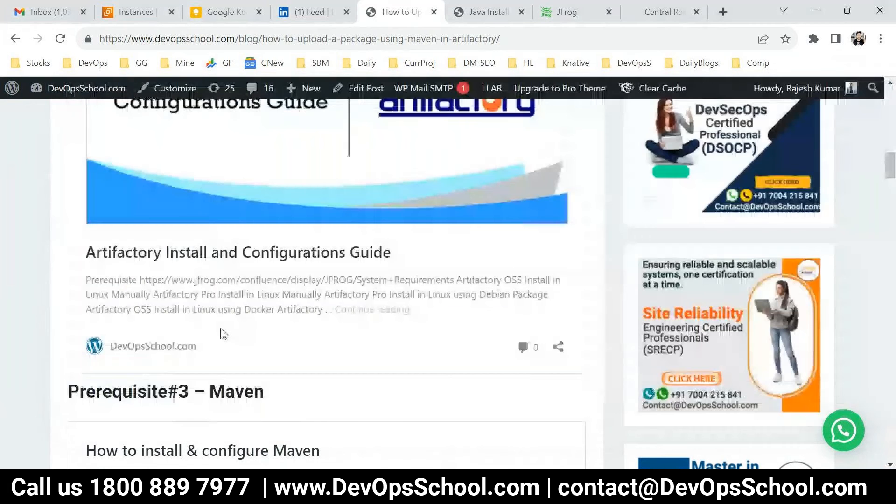
Check the Maven prerequisite and run mvn in a new console to confirm Maven responds
{"action": "scroll", "coordinate": [223, 333], "scroll_direction": "down", "scroll_amount": 3}
{"action": "double_click", "coordinate": [220, 251]}
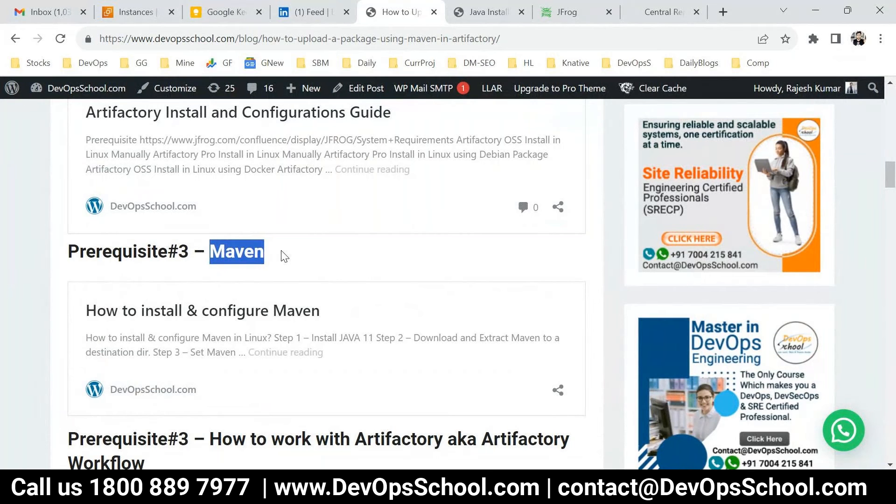
{"action": "scroll", "coordinate": [317, 280], "scroll_direction": "down", "scroll_amount": 3}
{"action": "key", "text": "super+r"}
{"action": "key", "text": "Return"}
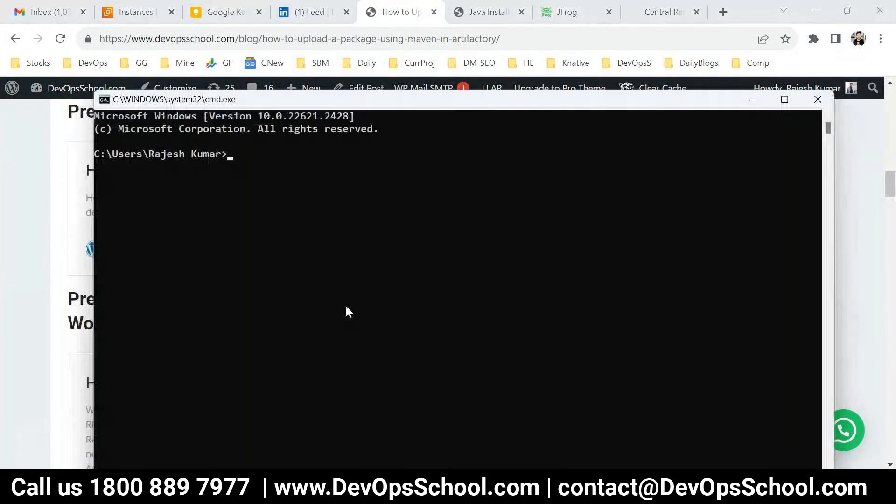
{"action": "type", "text": "mvn"}
{"action": "key", "text": "Return"}
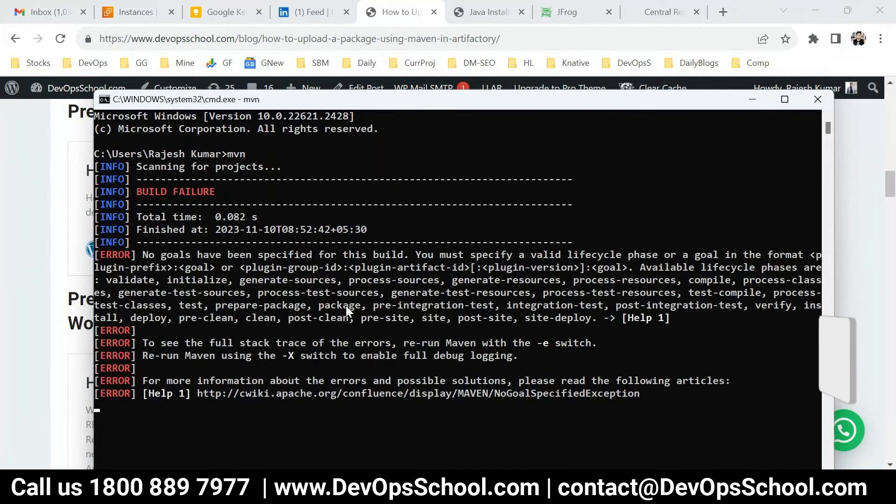
{"action": "key", "text": "alt+Tab"}
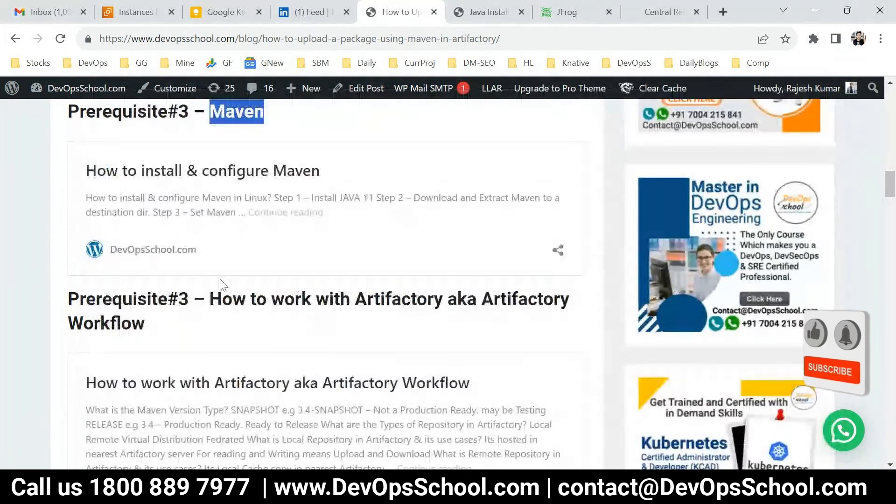
{"action": "scroll", "coordinate": [359, 309], "scroll_direction": "down", "scroll_amount": 5}
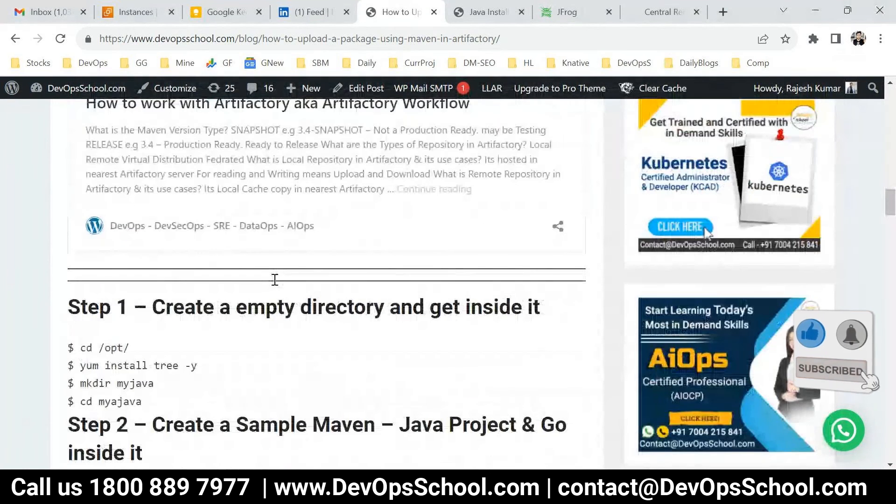
{"action": "scroll", "coordinate": [301, 330], "scroll_direction": "up", "scroll_amount": 1}
{"action": "scroll", "coordinate": [300, 326], "scroll_direction": "up", "scroll_amount": 3}
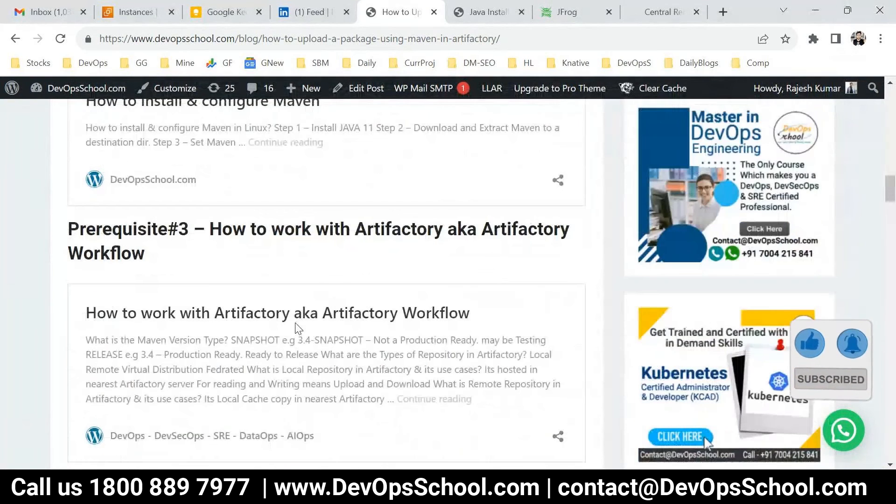
{"action": "scroll", "coordinate": [319, 219], "scroll_direction": "down", "scroll_amount": 5}
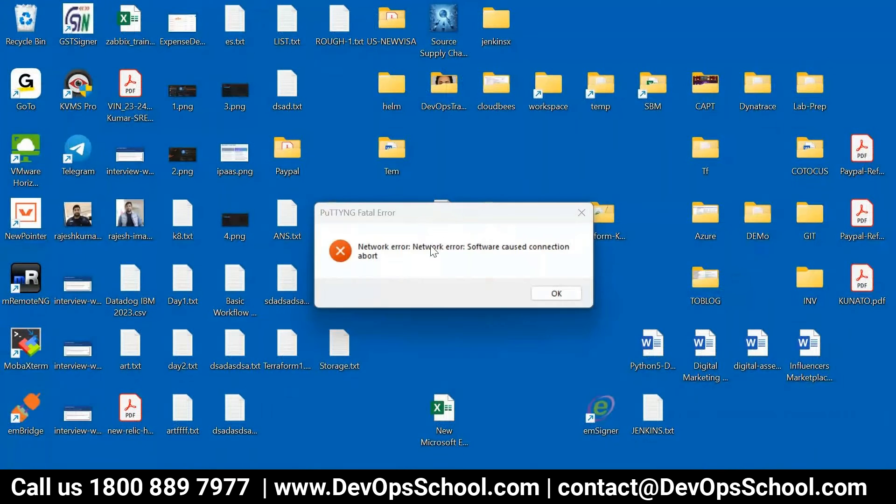
Dismiss the PuTTY network error and create an 'Artifactory' folder on the desktop
{"action": "right_click", "coordinate": [391, 389]}
{"action": "left_click", "coordinate": [592, 295]}
{"action": "left_click", "coordinate": [544, 293]}
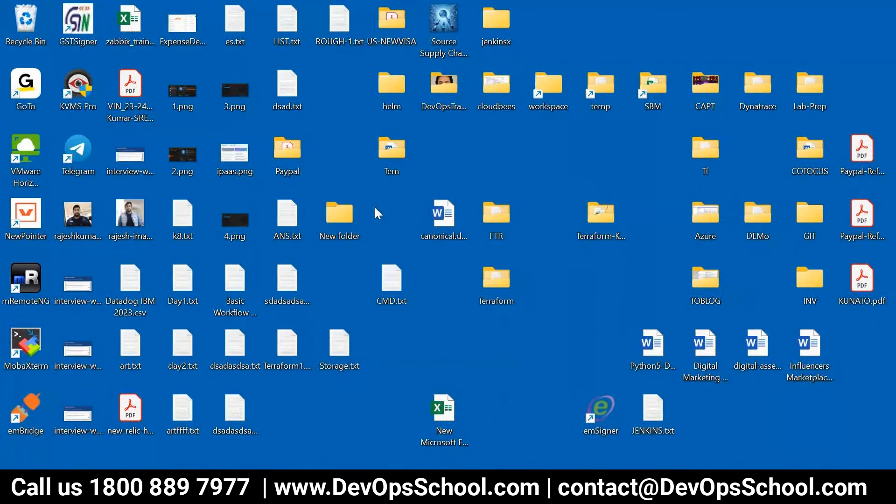
{"action": "right_click", "coordinate": [375, 208]}
{"action": "mouse_move", "coordinate": [487, 284]}
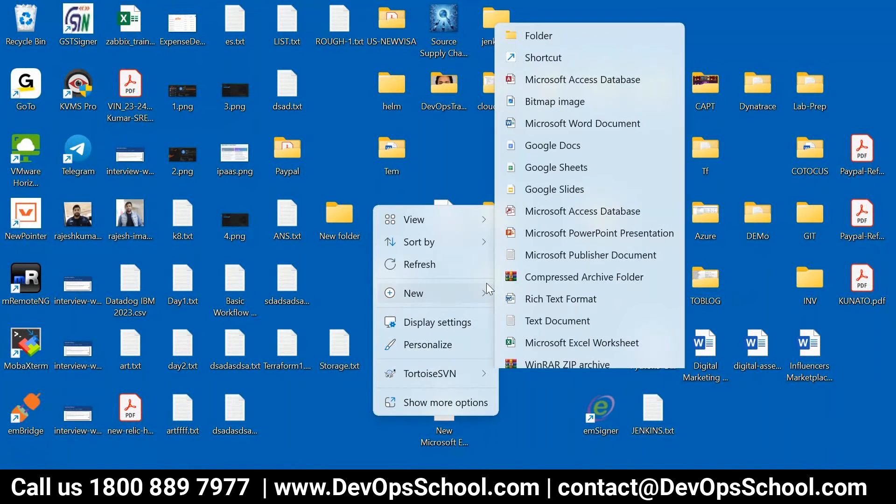
{"action": "left_click", "coordinate": [536, 7]}
{"action": "type", "text": "Arti"}
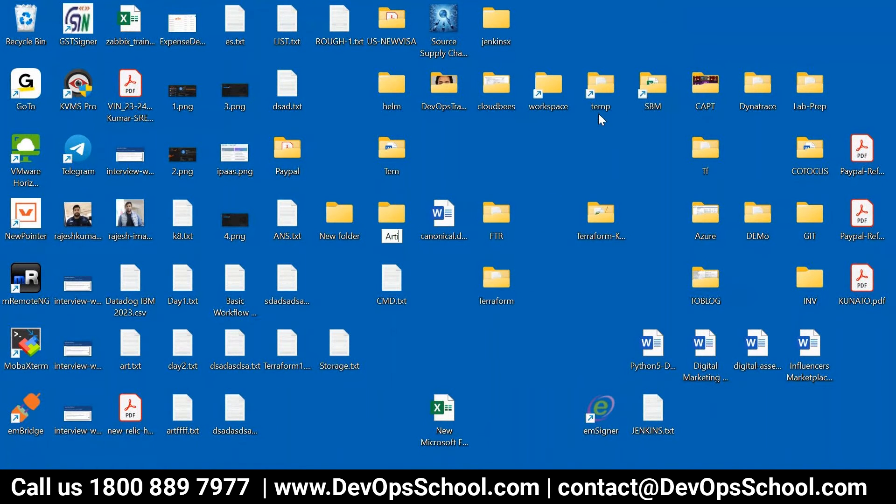
{"action": "type", "text": "factory"}
{"action": "key", "text": "Return"}
{"action": "key", "text": "Return"}
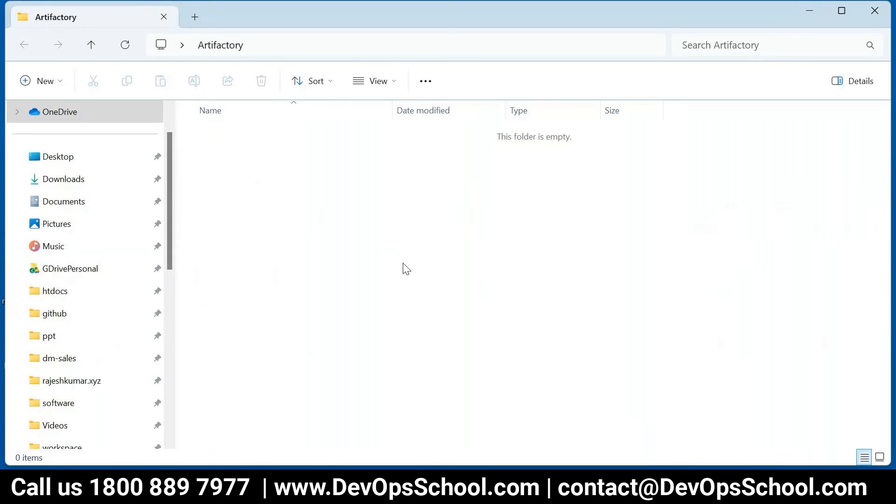
Review the tutorial's Step 1 commands, mvn archetype:generate and cd chat
{"action": "left_click", "coordinate": [317, 484]}
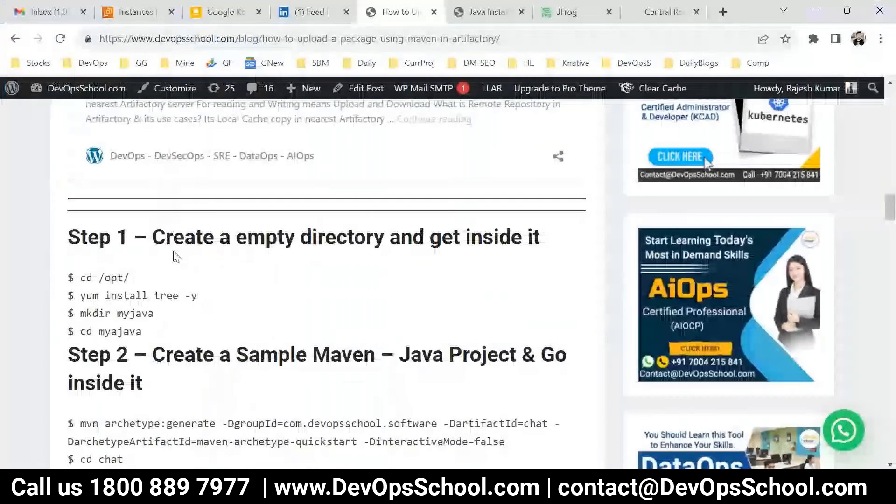
{"action": "left_click_drag", "start_coordinate": [173, 255], "coordinate": [246, 333]}
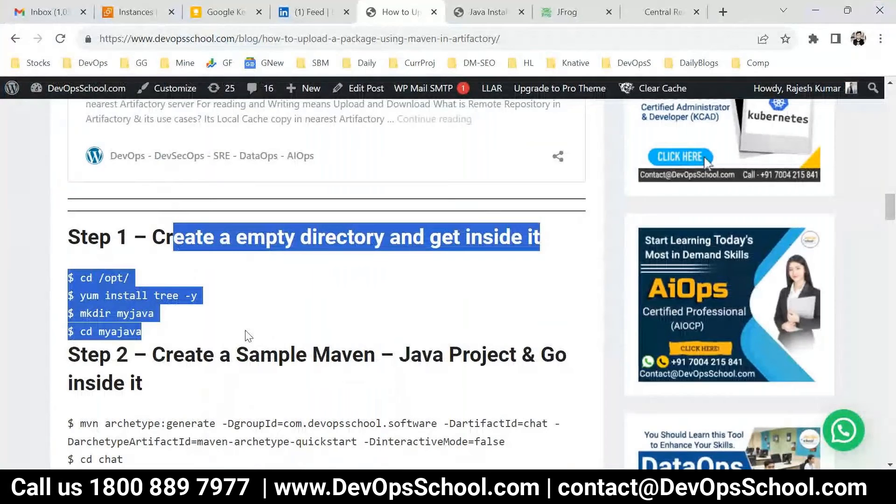
{"action": "left_click", "coordinate": [359, 331]}
{"action": "scroll", "coordinate": [359, 330], "scroll_direction": "down", "scroll_amount": 3}
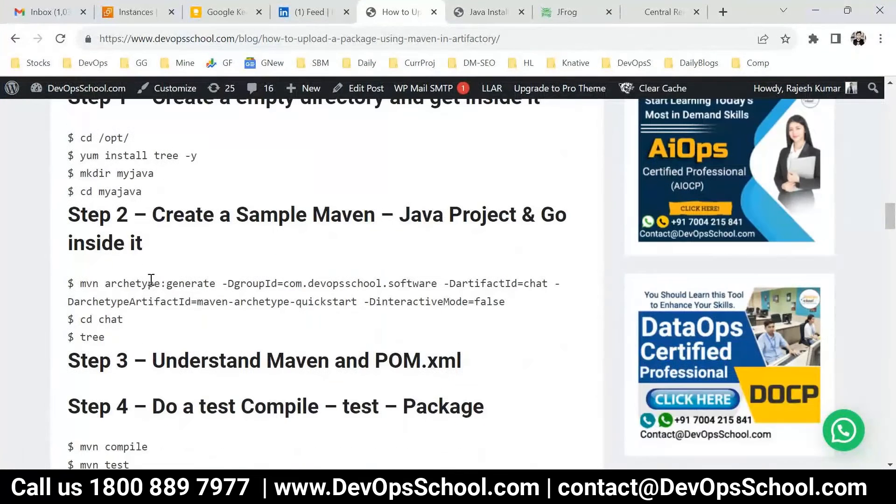
{"action": "left_click_drag", "start_coordinate": [144, 331], "coordinate": [76, 283]}
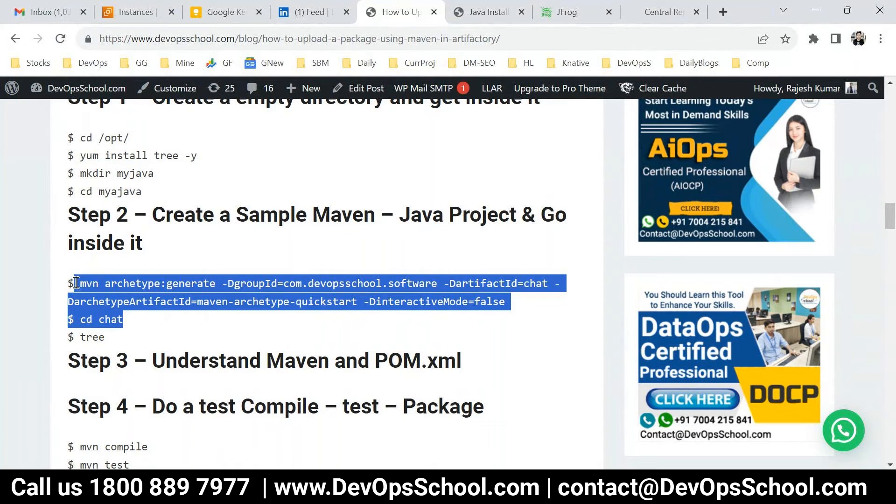
Open a Command Prompt in the Artifactory folder by entering cmd in the address bar
{"action": "key", "text": "alt+Tab"}
{"action": "left_click", "coordinate": [298, 44]}
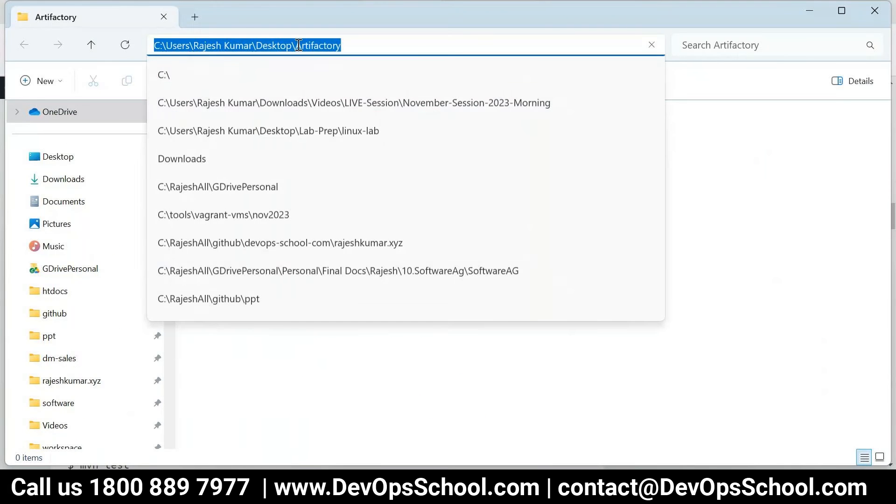
{"action": "type", "text": "cmd"}
{"action": "key", "text": "Return"}
{"action": "key", "text": "alt+Tab"}
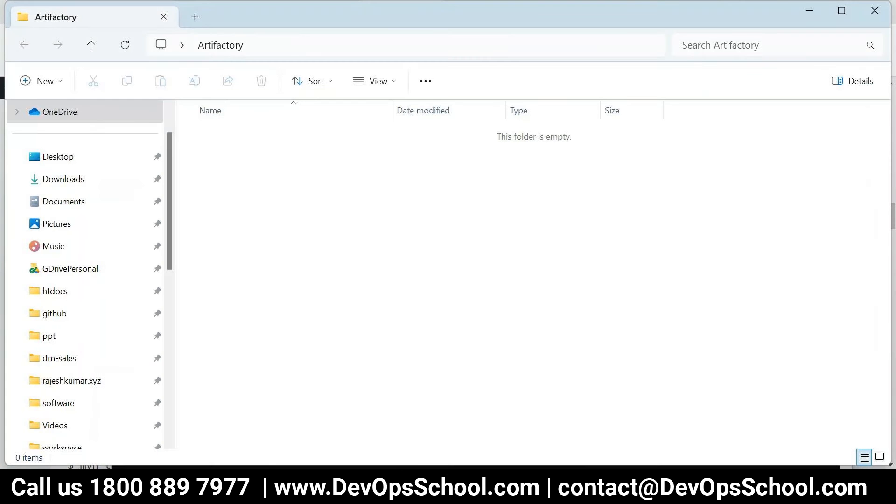
Copy only the mvn archetype:generate command from the tutorial for the console
{"action": "key", "text": "alt+Tab"}
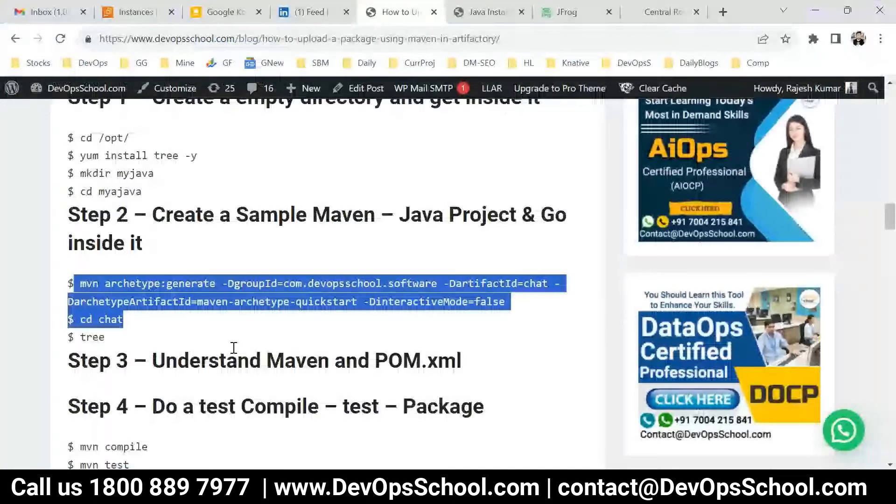
{"action": "left_click", "coordinate": [105, 283]}
{"action": "left_click_drag", "start_coordinate": [82, 282], "coordinate": [520, 304]}
{"action": "key", "text": "ctrl+c"}
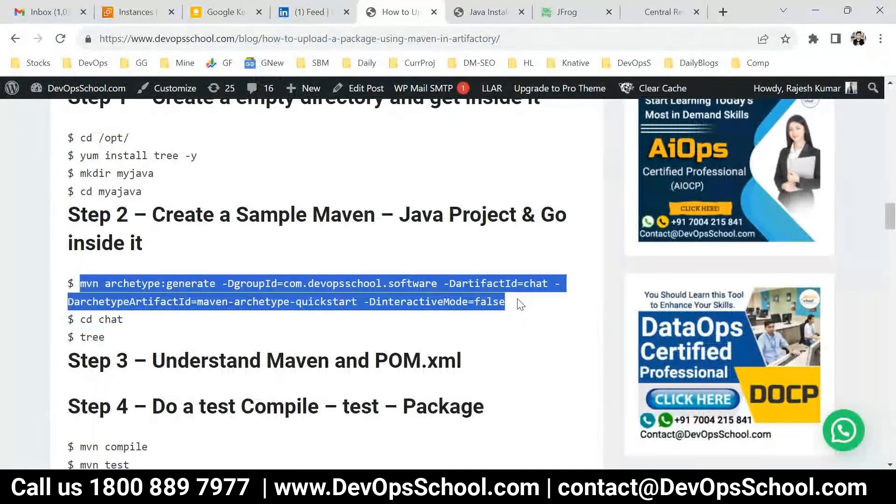
{"action": "key", "text": "alt+Tab"}
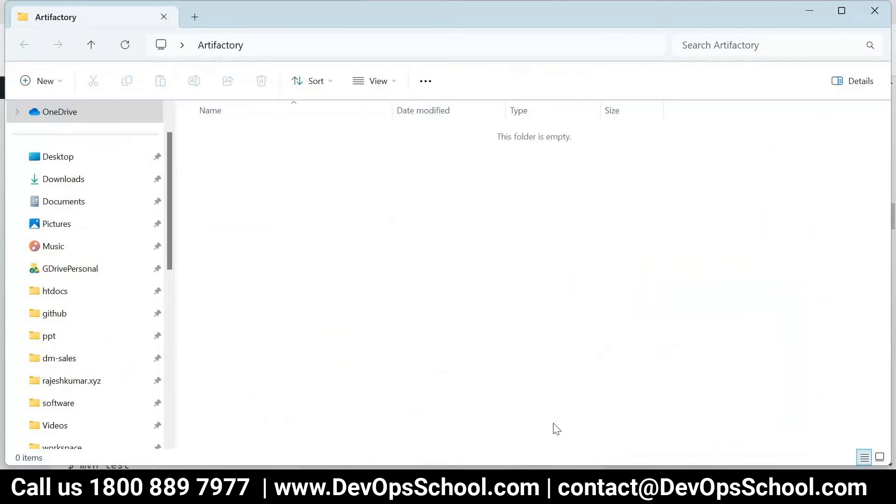
{"action": "left_click", "coordinate": [616, 487]}
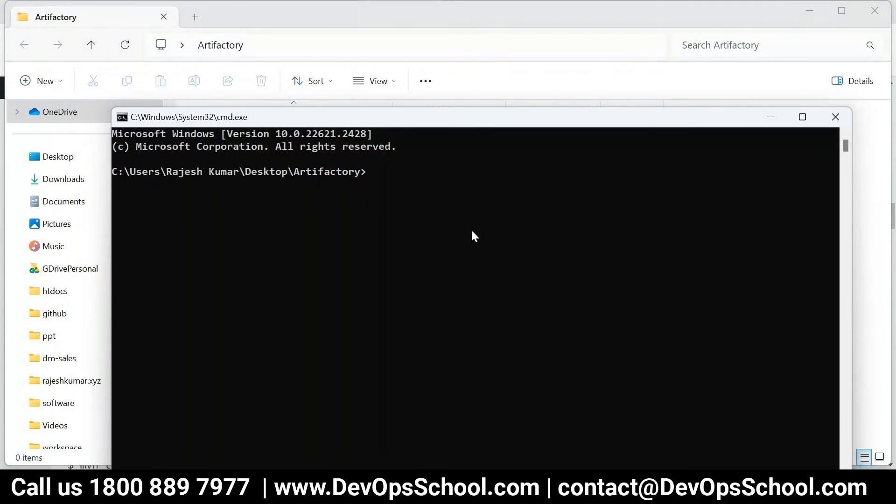
Run the pasted mvn archetype:generate command and inspect the repository URL it downloads from
{"action": "key", "text": "ctrl+v"}
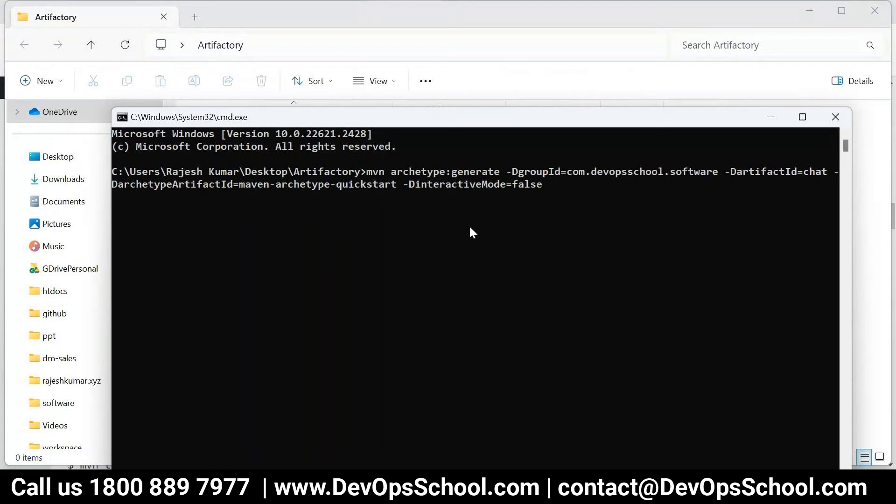
{"action": "key", "text": "Return"}
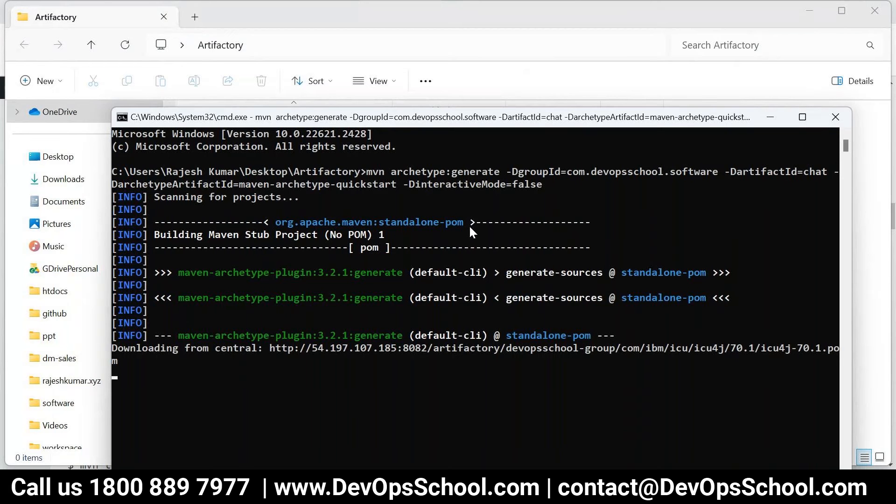
{"action": "double_click", "coordinate": [422, 114]}
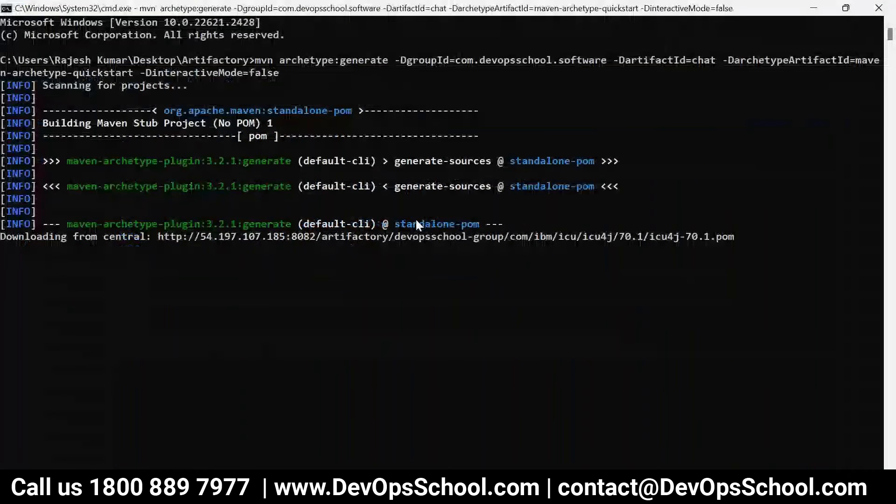
{"action": "left_click", "coordinate": [79, 237]}
{"action": "left_click_drag", "start_coordinate": [79, 237], "coordinate": [423, 247]}
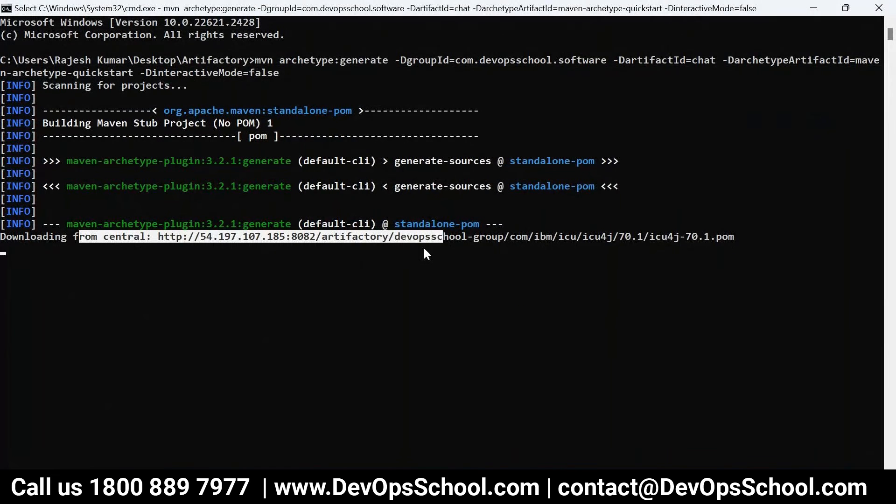
{"action": "right_click", "coordinate": [424, 246]}
Stop the stalled Maven run with Ctrl+C, answering y to terminate the batch job
{"action": "key", "text": "ctrl+c"}
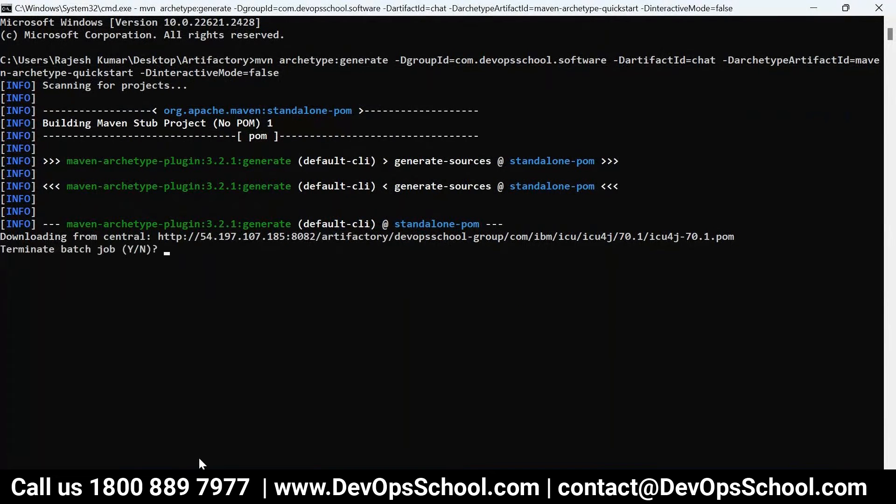
{"action": "type", "text": "y"}
{"action": "key", "text": "Return"}
{"action": "left_click", "coordinate": [113, 235]}
{"action": "left_click_drag", "start_coordinate": [114, 236], "coordinate": [351, 237]}
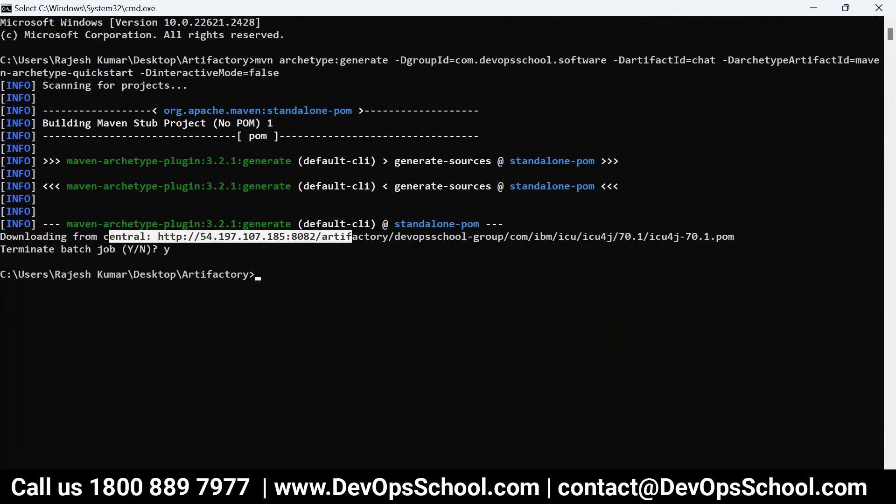
{"action": "mouse_move", "coordinate": [280, 495]}
{"action": "left_click", "coordinate": [425, 434]}
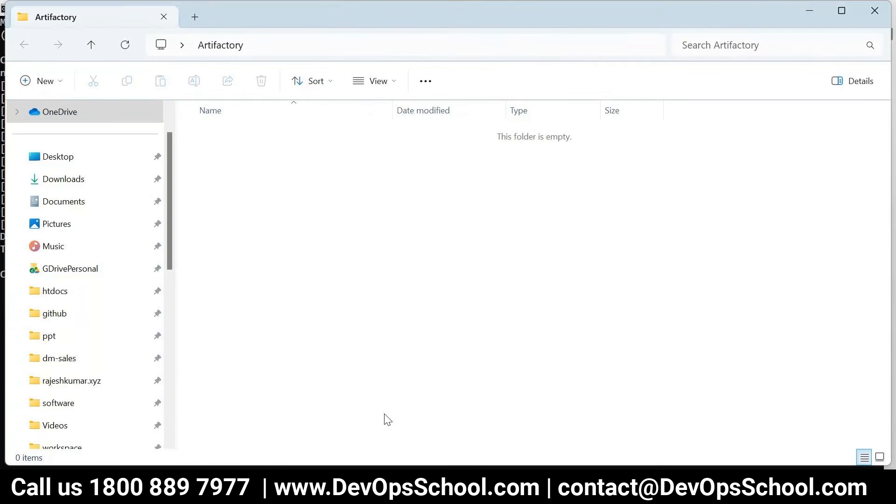
Browse to C:\tools\apache-maven-3.8.5-bin\conf
{"action": "type", "text": "c"}
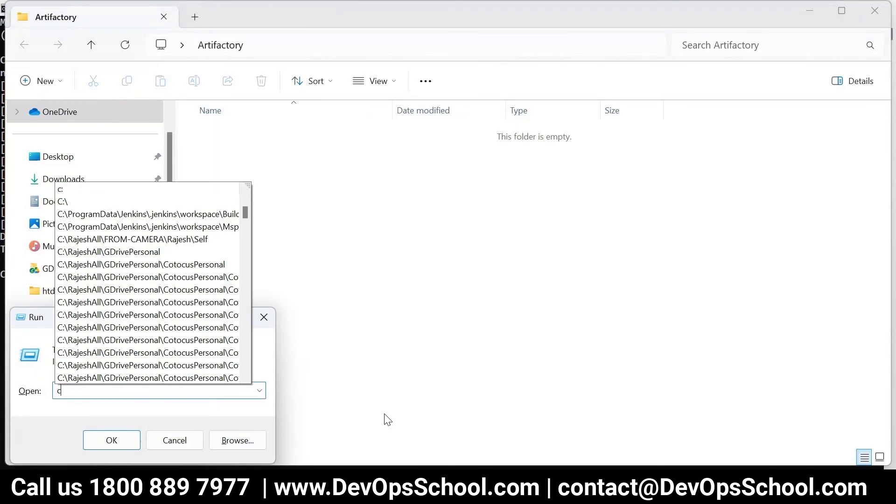
{"action": "type", "text": ":"}
{"action": "key", "text": "Return"}
{"action": "left_click", "coordinate": [303, 293]}
{"action": "key", "text": "End"}
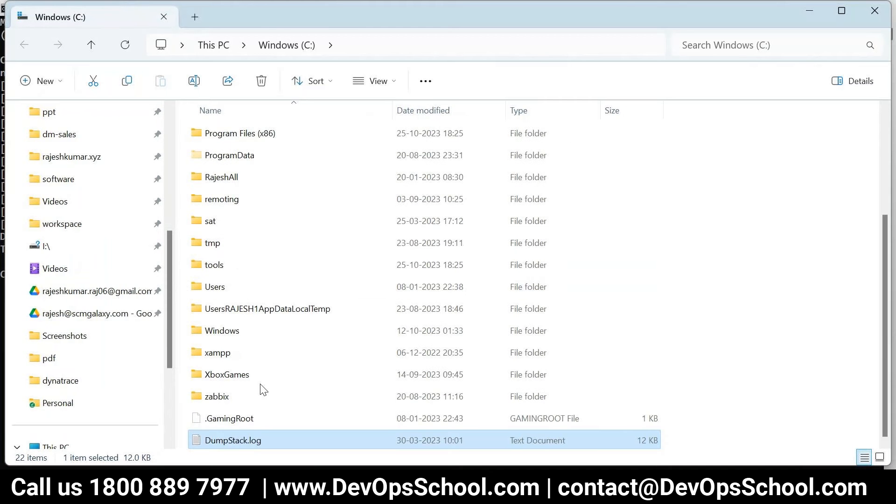
{"action": "double_click", "coordinate": [200, 271]}
{"action": "left_click", "coordinate": [220, 243]}
{"action": "key", "text": "m"}
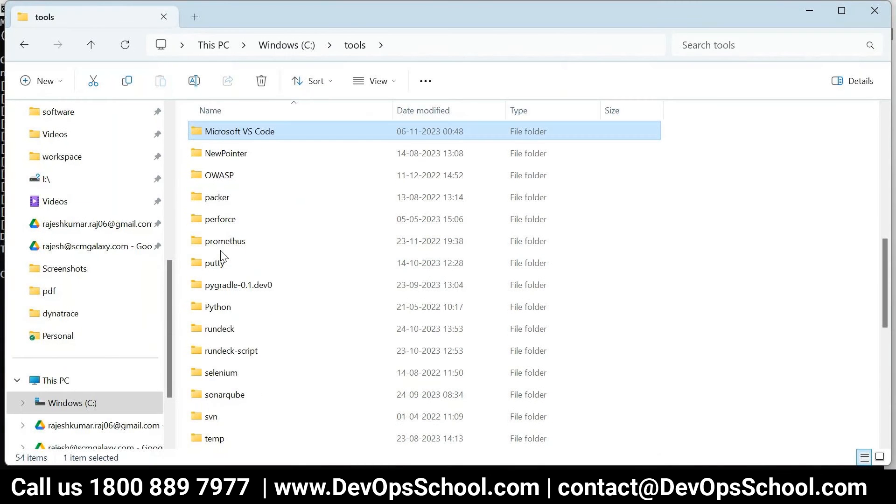
{"action": "scroll", "coordinate": [280, 262], "scroll_direction": "up", "scroll_amount": 8}
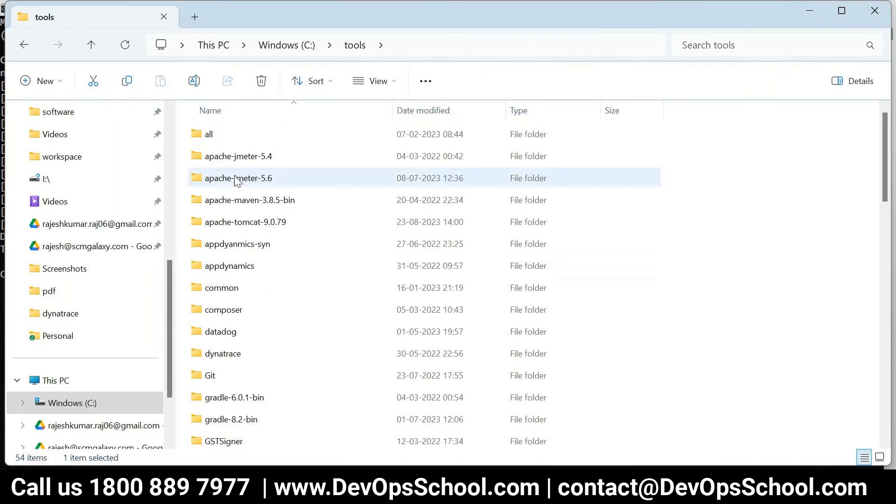
{"action": "double_click", "coordinate": [237, 200]}
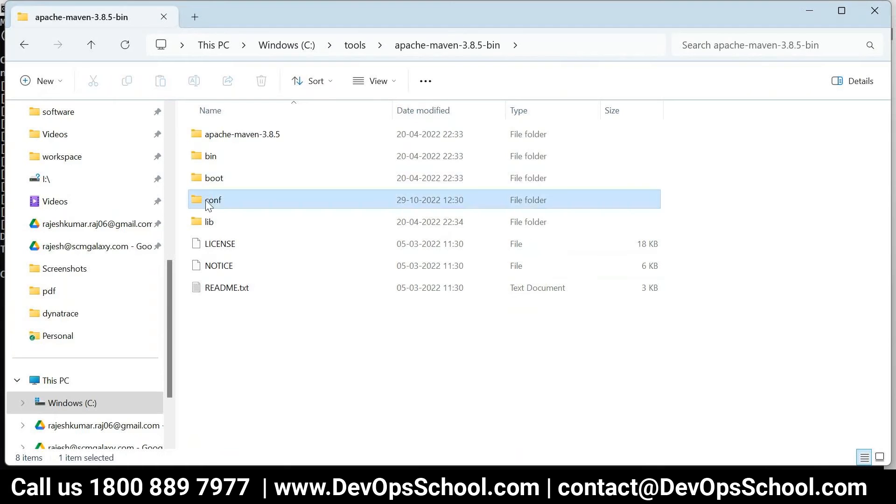
{"action": "double_click", "coordinate": [208, 200]}
Open settings.xml with Notepad++
{"action": "key", "text": "s"}
{"action": "right_click", "coordinate": [224, 156]}
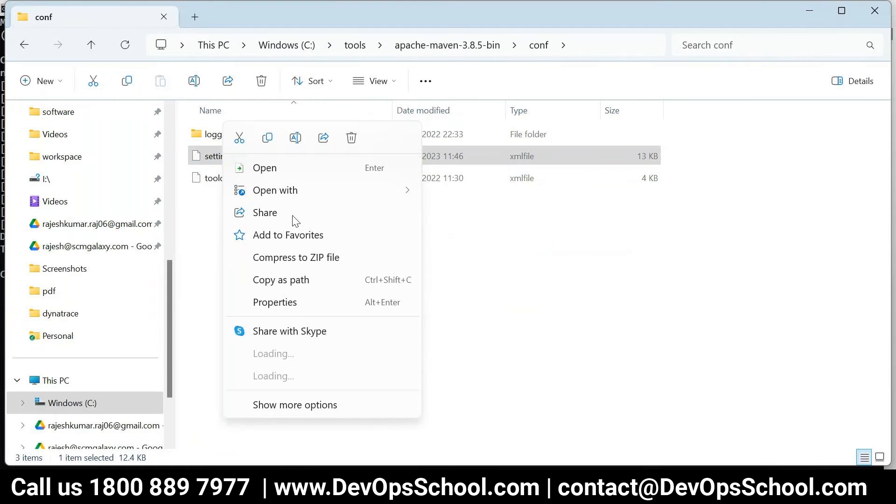
{"action": "left_click", "coordinate": [288, 191]}
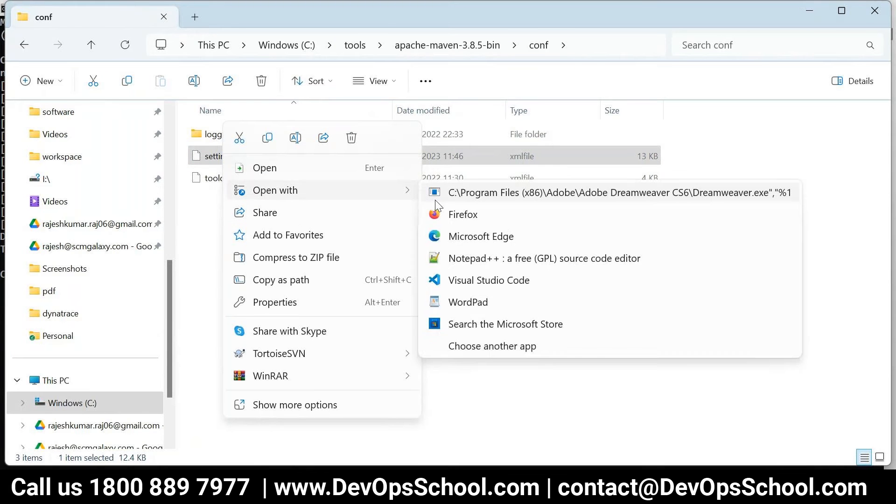
{"action": "left_click", "coordinate": [481, 258]}
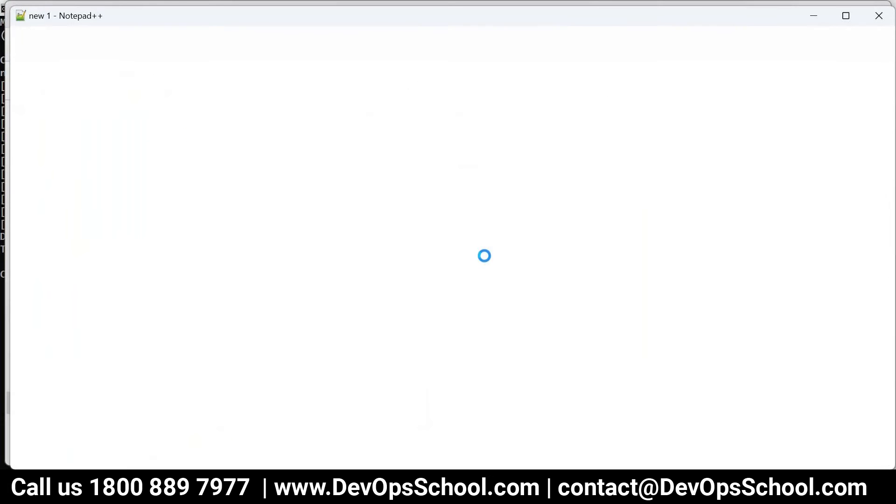
{"action": "left_click_drag", "start_coordinate": [888, 116], "coordinate": [864, 243]}
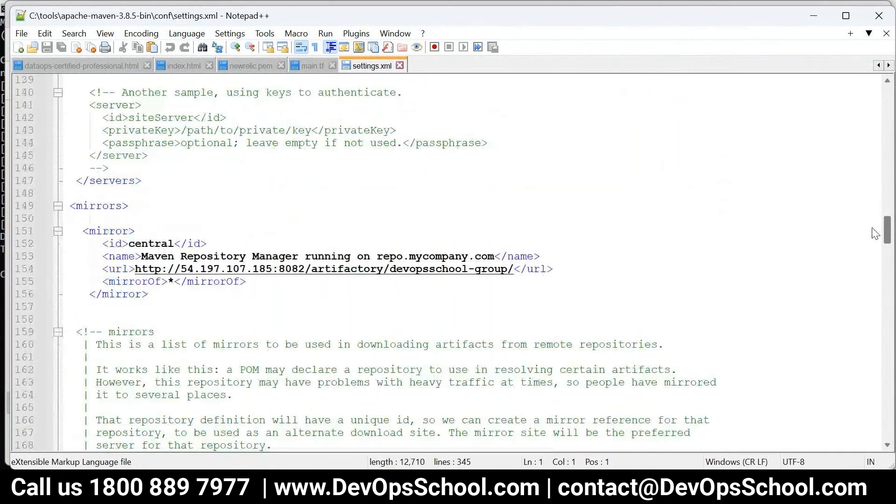
Wrap the devopsschool-group central mirror inside the '<!-- mirrors' comment by moving the opener above it
{"action": "left_click_drag", "start_coordinate": [242, 294], "coordinate": [69, 241]}
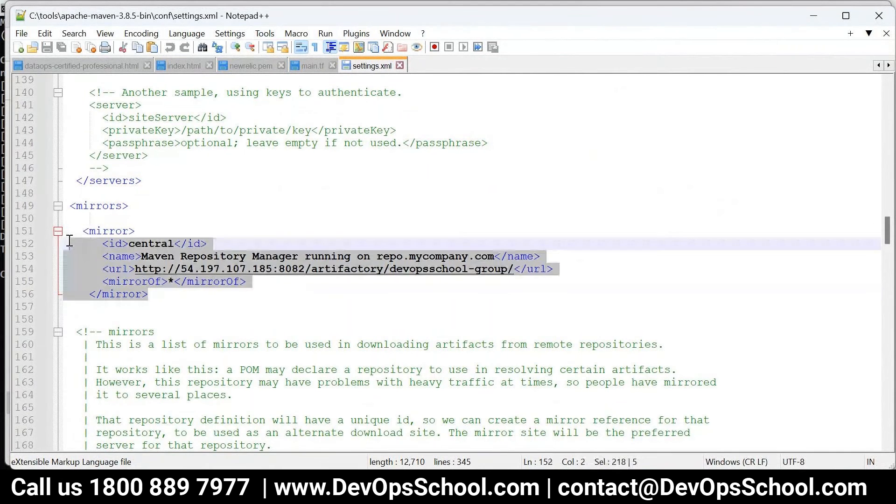
{"action": "key", "text": "Delete"}
{"action": "left_click", "coordinate": [182, 271]}
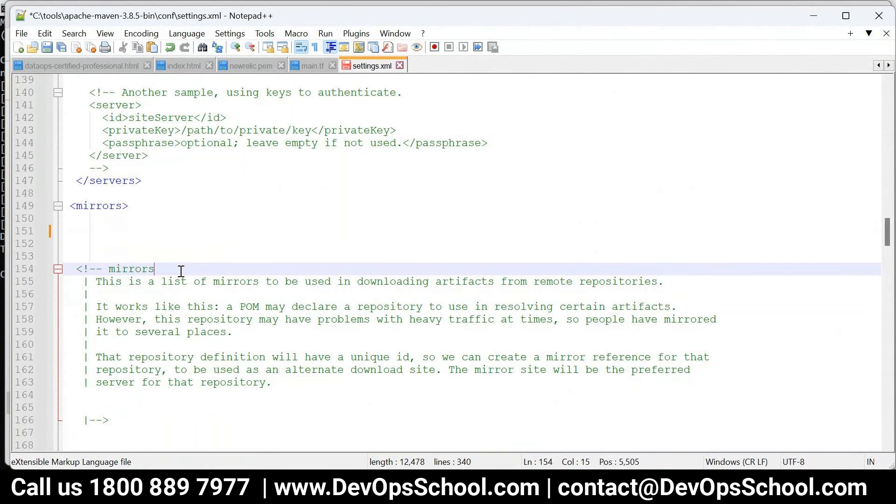
{"action": "left_click", "coordinate": [115, 233]}
{"action": "key", "text": "ctrl+v"}
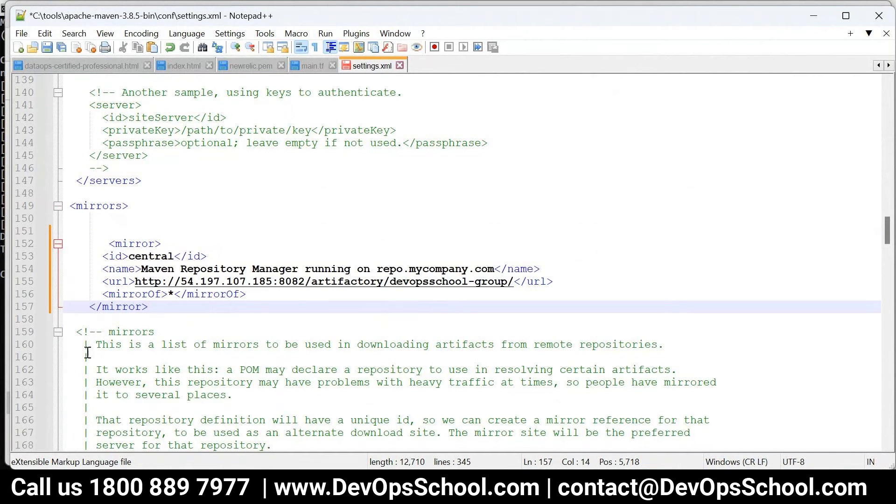
{"action": "left_click_drag", "start_coordinate": [155, 331], "coordinate": [63, 332]}
{"action": "key", "text": "Delete"}
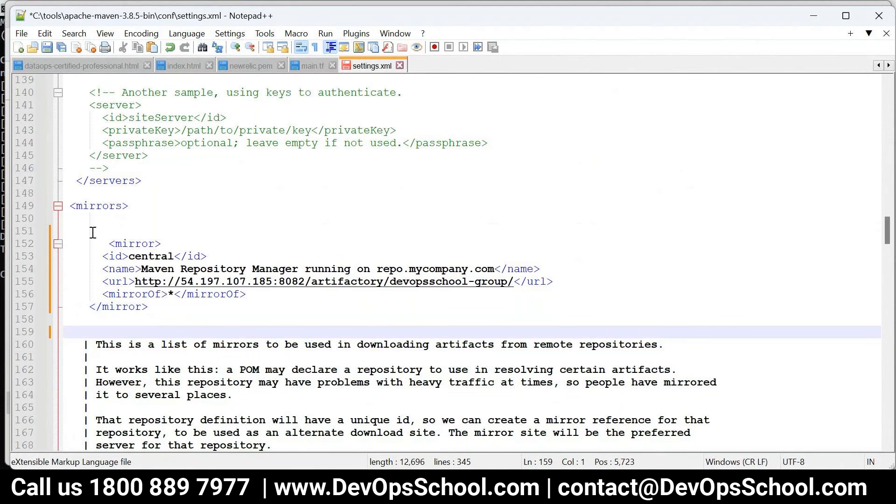
{"action": "left_click", "coordinate": [92, 233]}
{"action": "key", "text": "ctrl+v"}
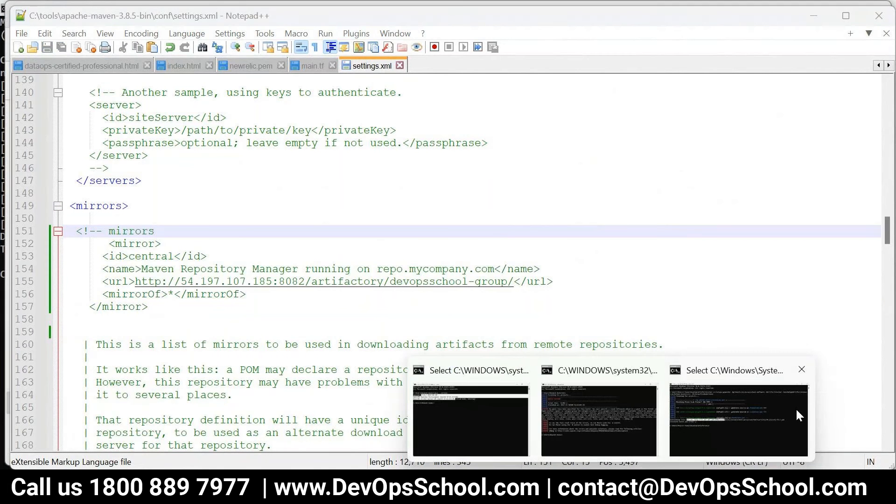
{"action": "left_click", "coordinate": [796, 408]}
Rerun mvn archetype:generate to BUILD SUCCESS and list the chat project's tree
{"action": "key", "text": "Escape"}
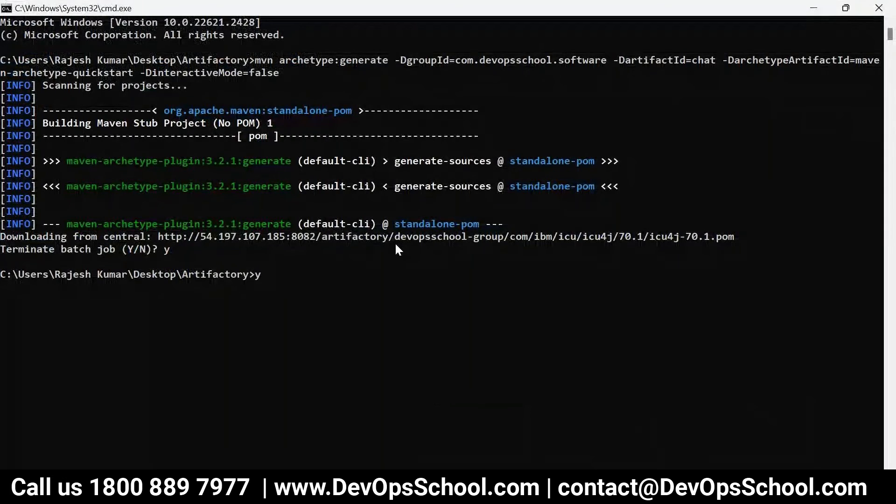
{"action": "key", "text": "Up"}
{"action": "key", "text": "Return"}
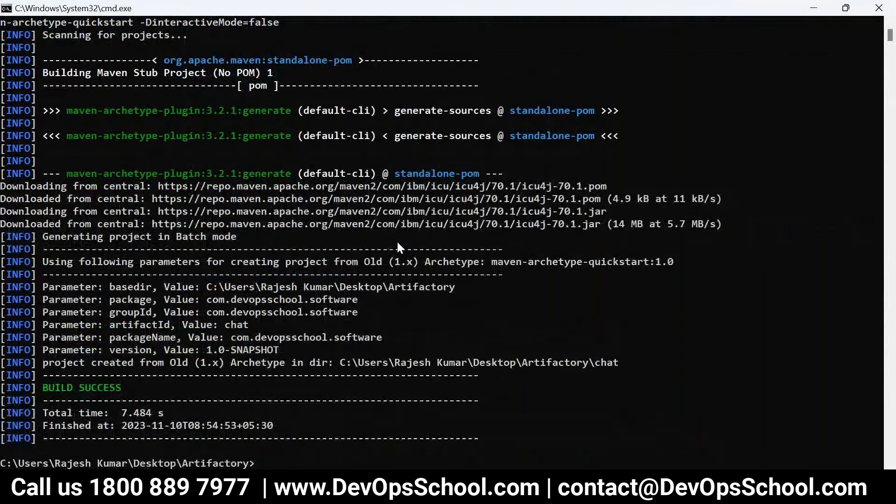
{"action": "type", "text": "tree"}
{"action": "key", "text": "Return"}
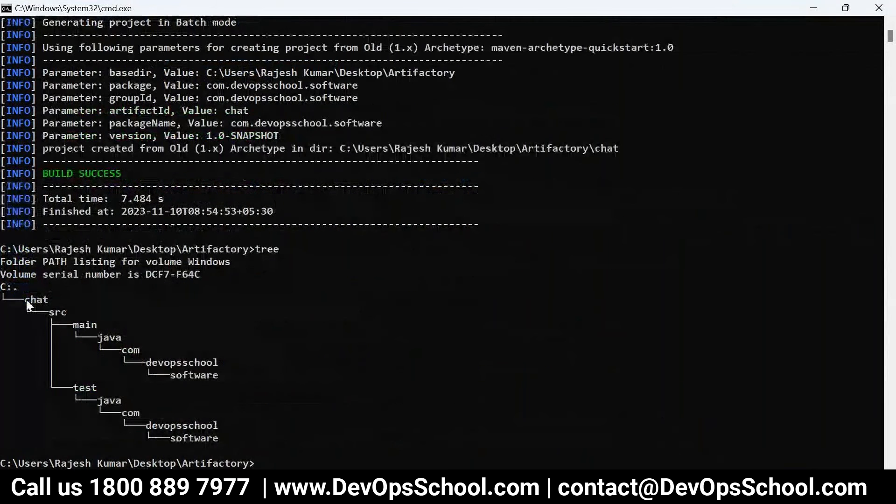
{"action": "left_click_drag", "start_coordinate": [26, 300], "coordinate": [248, 439]}
Browse the chat project down to src/main/java/com/devopsschool/software/App.java
{"action": "mouse_move", "coordinate": [261, 487]}
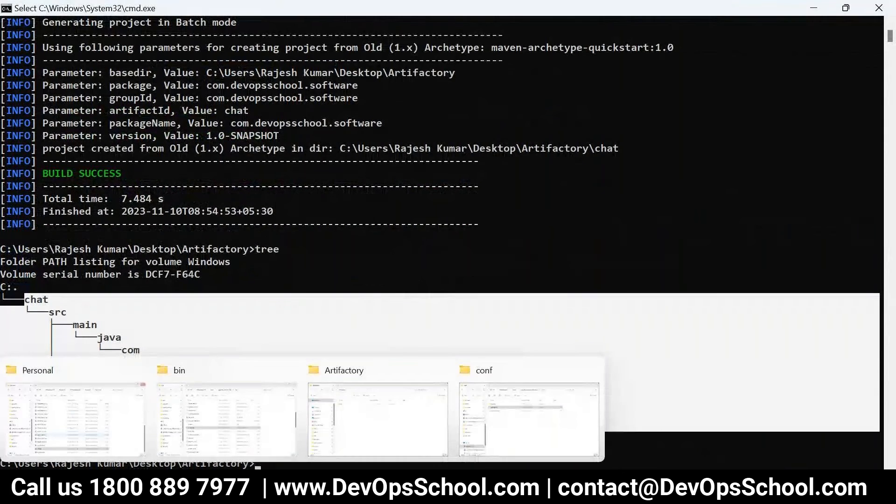
{"action": "left_click", "coordinate": [530, 411]}
{"action": "left_click", "coordinate": [233, 411]}
{"action": "double_click", "coordinate": [213, 135]}
{"action": "left_click", "coordinate": [231, 157]}
{"action": "left_click", "coordinate": [216, 136]}
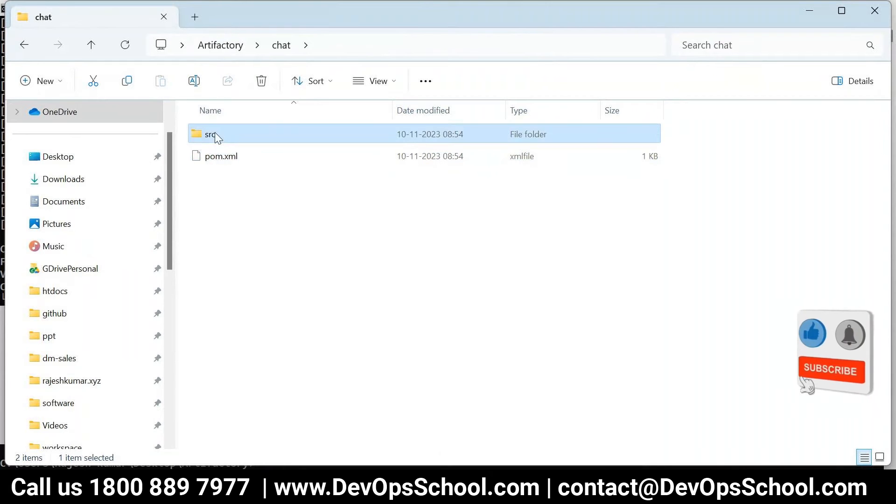
{"action": "double_click", "coordinate": [216, 136]}
{"action": "left_click", "coordinate": [216, 137]}
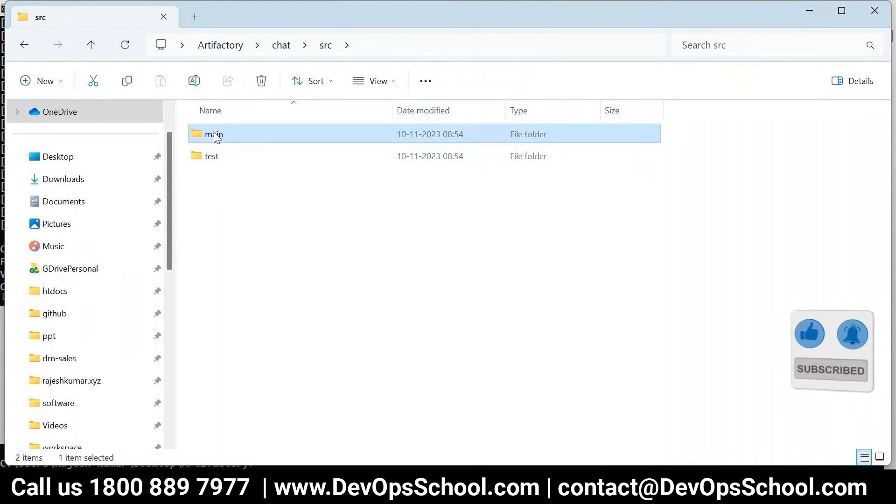
{"action": "double_click", "coordinate": [216, 137]}
{"action": "double_click", "coordinate": [216, 136]}
{"action": "double_click", "coordinate": [216, 136]}
{"action": "left_click", "coordinate": [216, 138]}
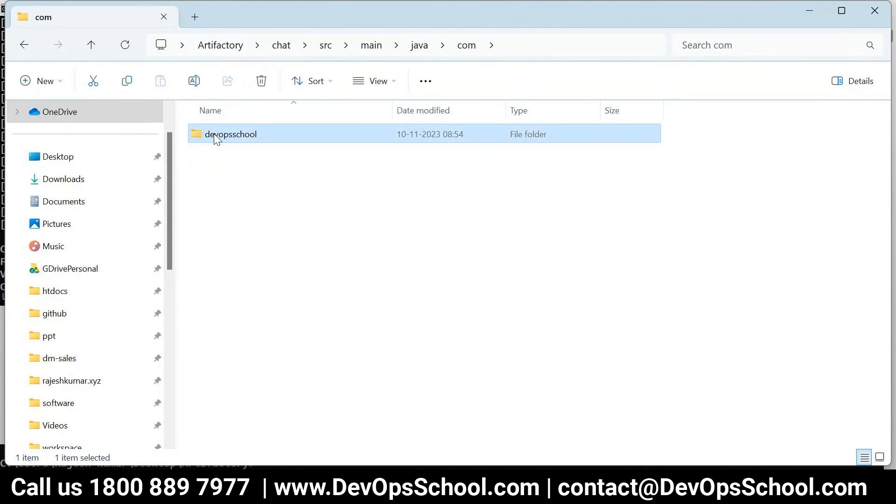
{"action": "double_click", "coordinate": [217, 136]}
{"action": "double_click", "coordinate": [216, 137]}
{"action": "left_click", "coordinate": [222, 138]}
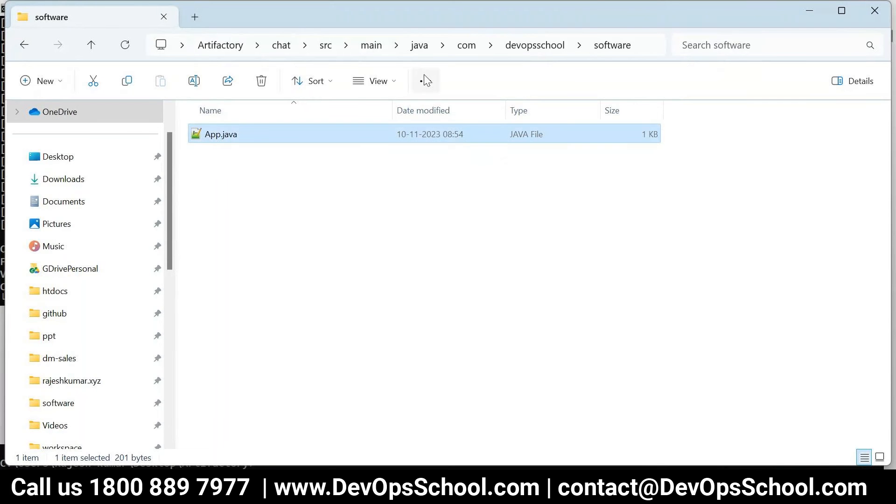
Return to the chat folder and bring the Maven tutorial back to front
{"action": "left_click", "coordinate": [330, 49]}
{"action": "left_click", "coordinate": [282, 47]}
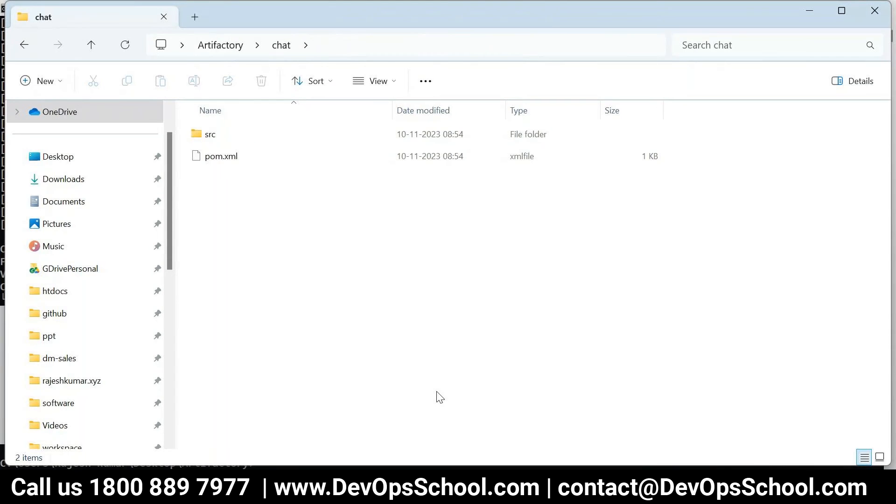
{"action": "left_click", "coordinate": [303, 487]}
{"action": "left_click", "coordinate": [584, 331]}
Review the tutorial's Steps 3 and 4, highlighting mvn compile, test and package
{"action": "left_click_drag", "start_coordinate": [584, 330], "coordinate": [115, 280]}
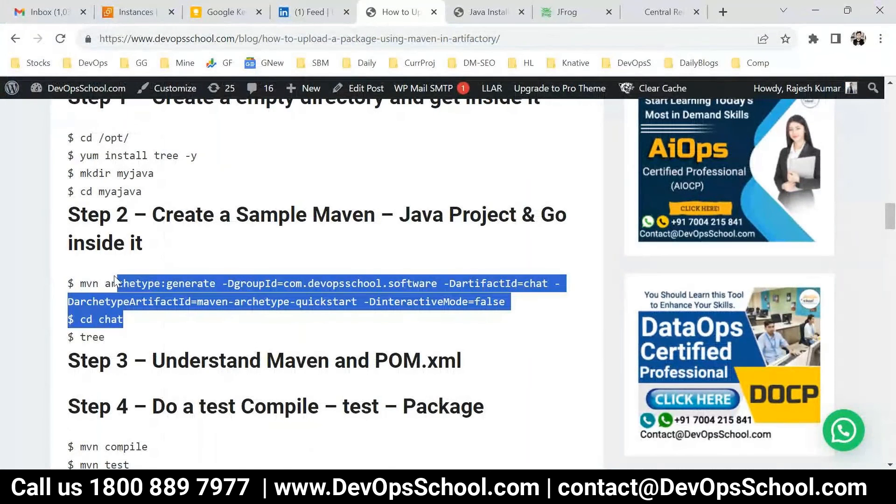
{"action": "scroll", "coordinate": [130, 300], "scroll_direction": "down", "scroll_amount": 1}
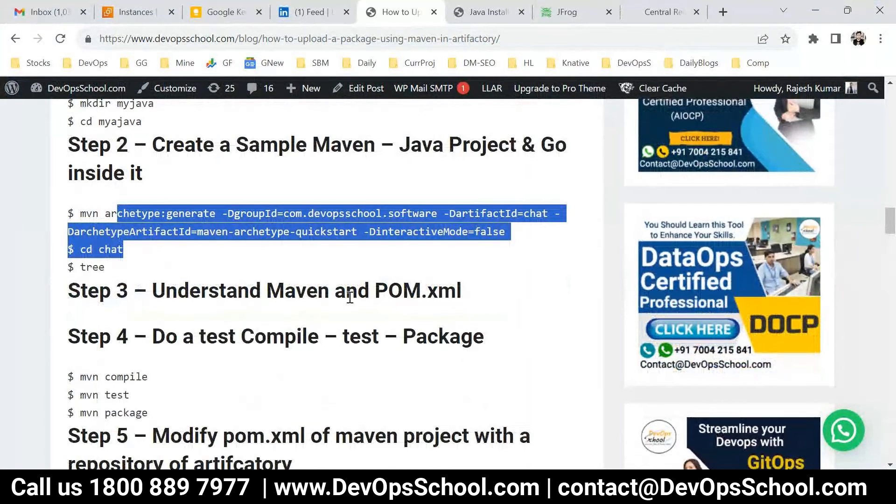
{"action": "left_click_drag", "start_coordinate": [460, 294], "coordinate": [185, 314]}
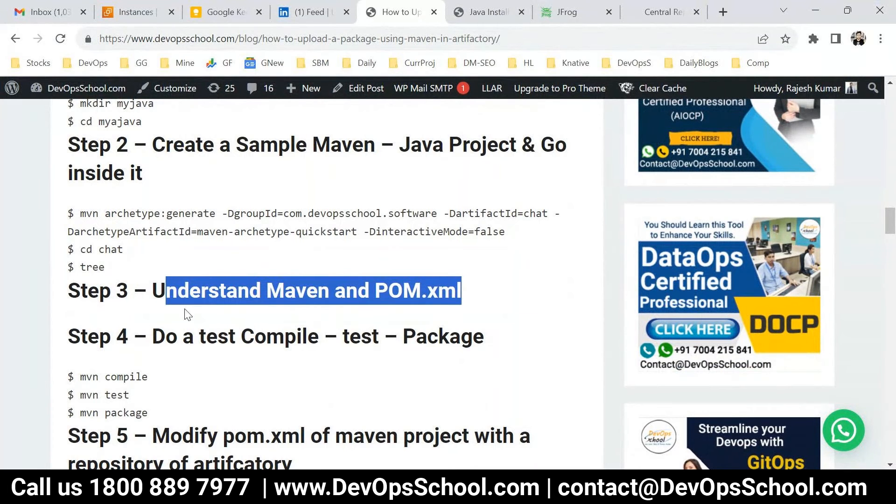
{"action": "scroll", "coordinate": [174, 324], "scroll_direction": "down", "scroll_amount": 3}
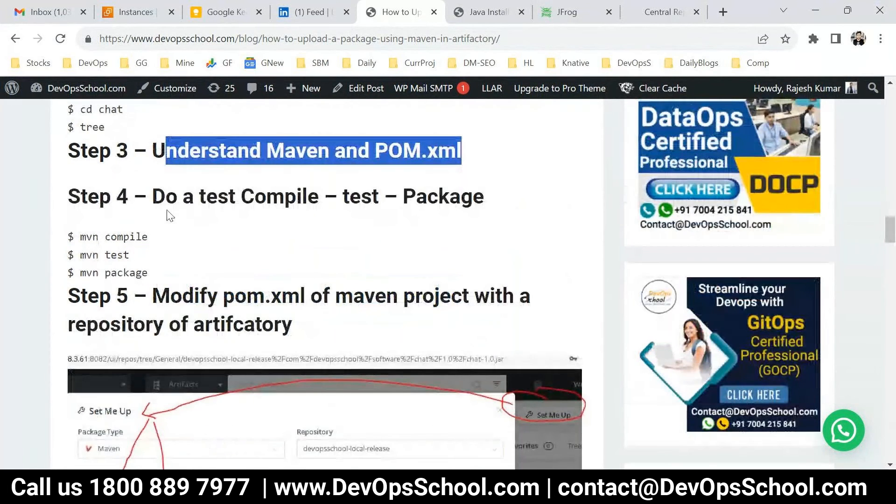
{"action": "left_click_drag", "start_coordinate": [82, 237], "coordinate": [149, 273]}
{"action": "left_click_drag", "start_coordinate": [156, 242], "coordinate": [83, 275]}
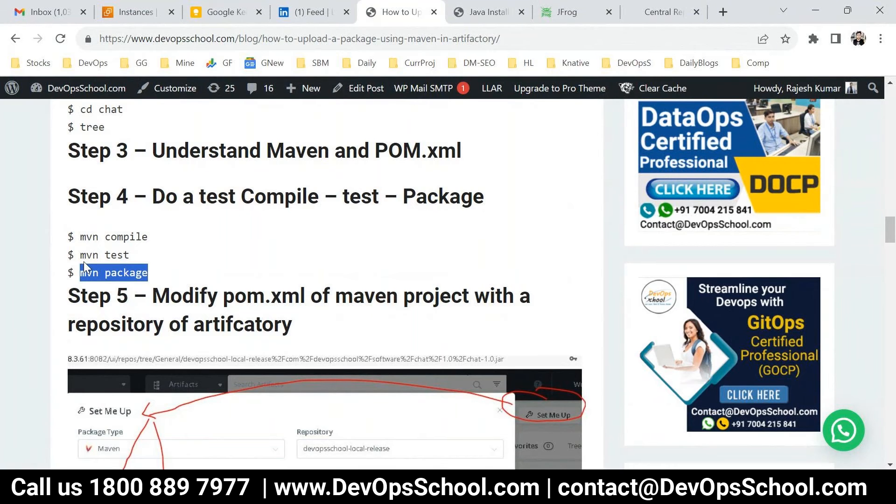
{"action": "left_click", "coordinate": [151, 269]}
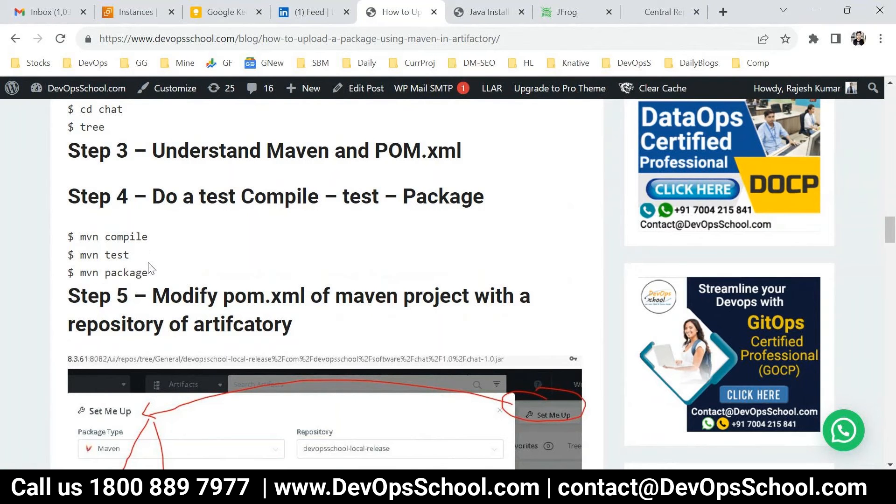
{"action": "left_click_drag", "start_coordinate": [149, 273], "coordinate": [82, 272]}
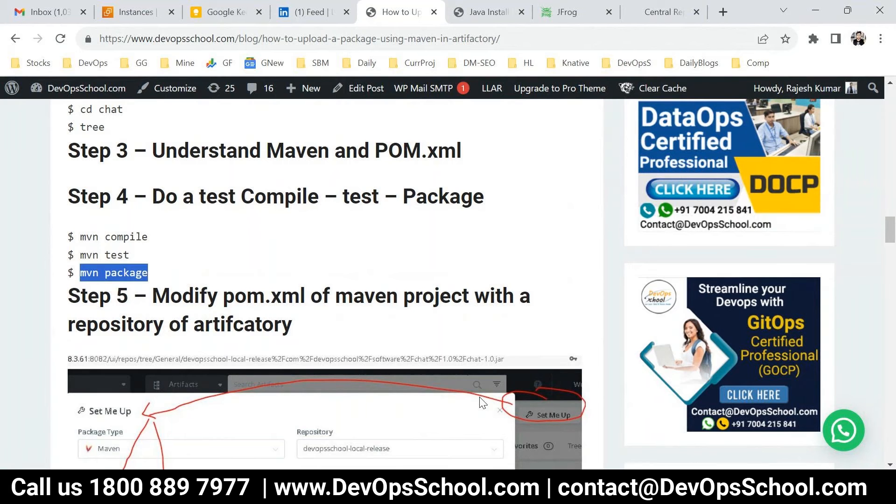
{"action": "mouse_move", "coordinate": [611, 492]}
{"action": "left_click", "coordinate": [742, 415]}
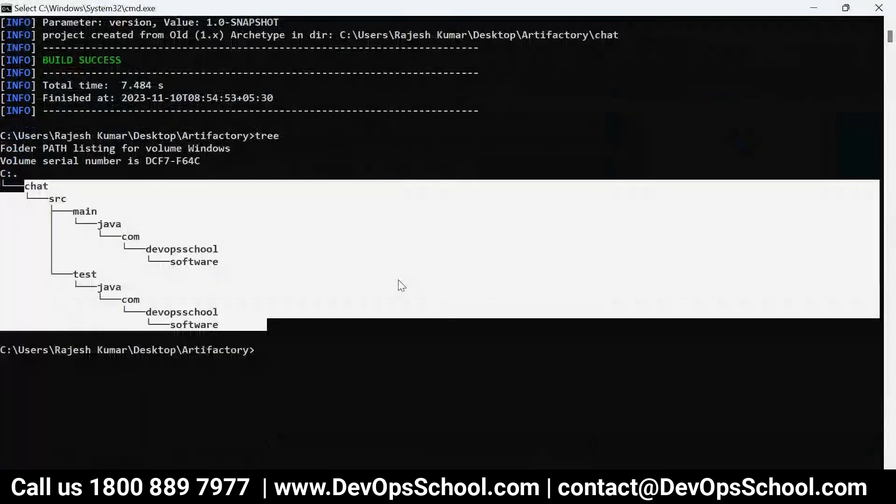
Move into the chat folder with cd chat and clear the console with cls
{"action": "type", "text": "ls"}
{"action": "key", "text": "Return"}
{"action": "type", "text": "cl"}
{"action": "key", "text": "BackSpace"}
{"action": "type", "text": "d chat"}
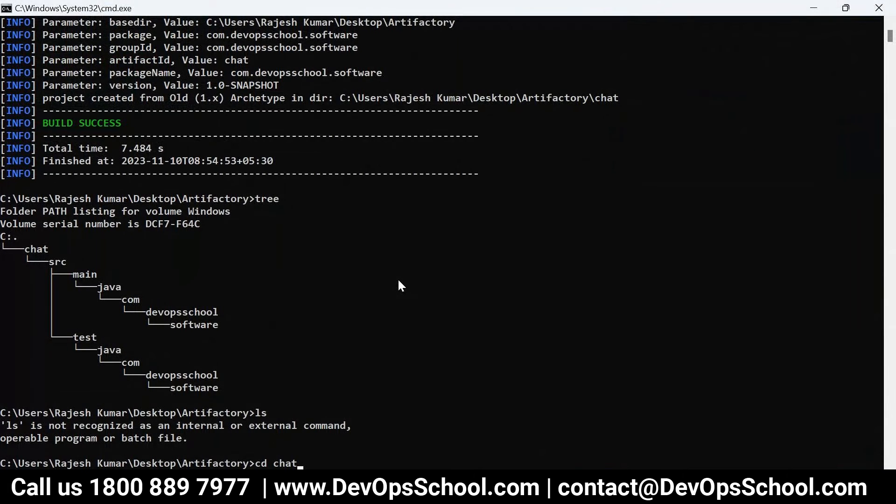
{"action": "key", "text": "Return"}
{"action": "type", "text": "cl"}
{"action": "key", "text": "BackSpace"}
{"action": "type", "text": "lear"}
{"action": "key", "text": "Return"}
{"action": "type", "text": "cls"}
{"action": "key", "text": "Return"}
Run mvn package and copy the two Source/Target option 5 error lines
{"action": "type", "text": "mvn package"}
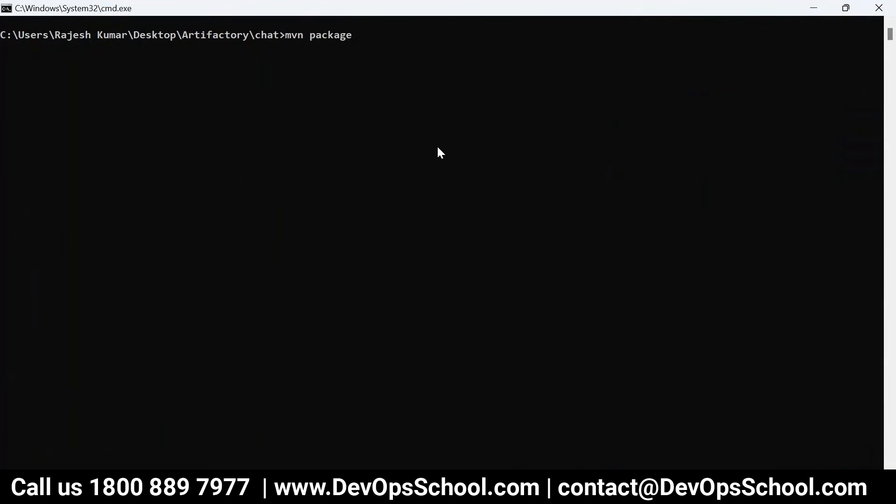
{"action": "key", "text": "Return"}
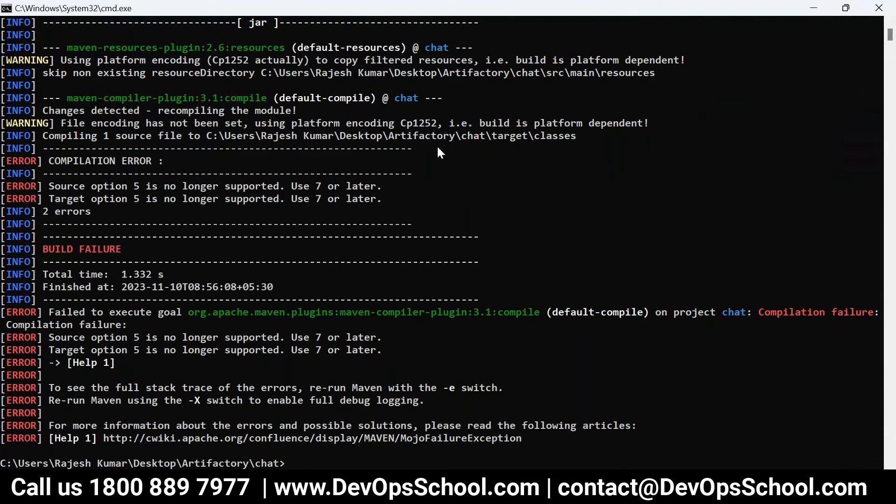
{"action": "left_click_drag", "start_coordinate": [48, 161], "coordinate": [528, 441]}
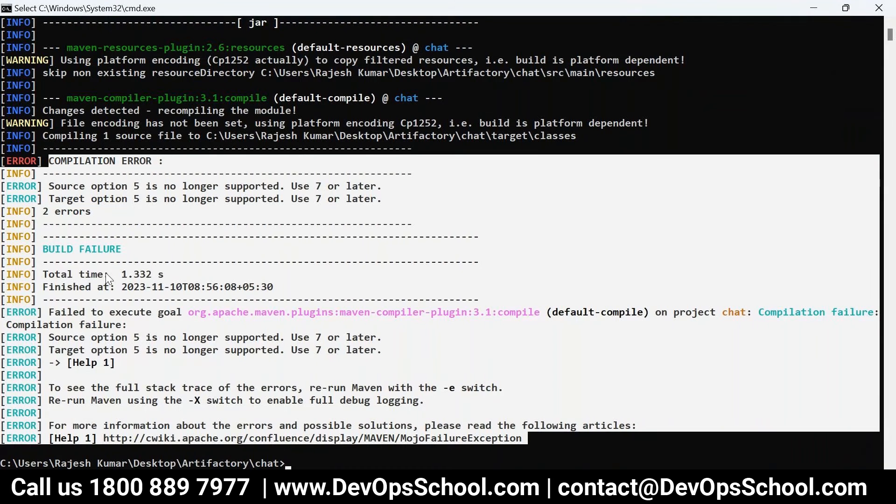
{"action": "left_click", "coordinate": [33, 198]}
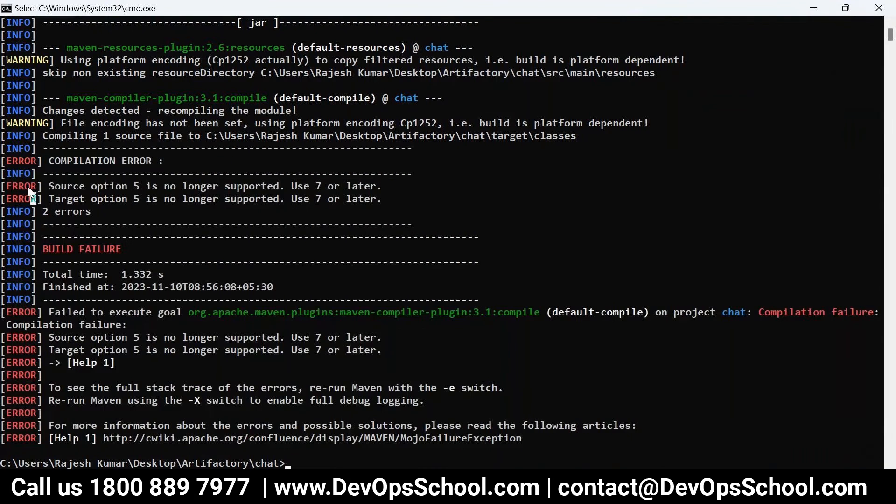
{"action": "left_click", "coordinate": [3, 186]}
{"action": "left_click_drag", "start_coordinate": [4, 186], "coordinate": [422, 200]}
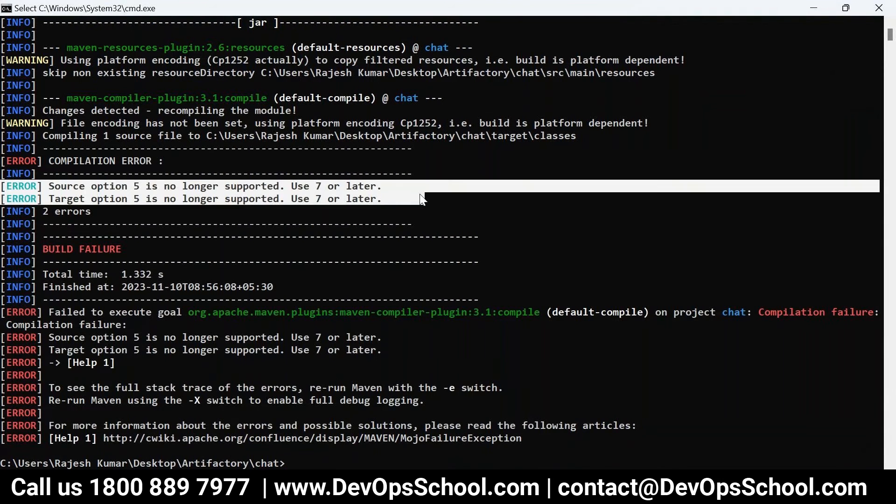
{"action": "key", "text": "ctrl+c"}
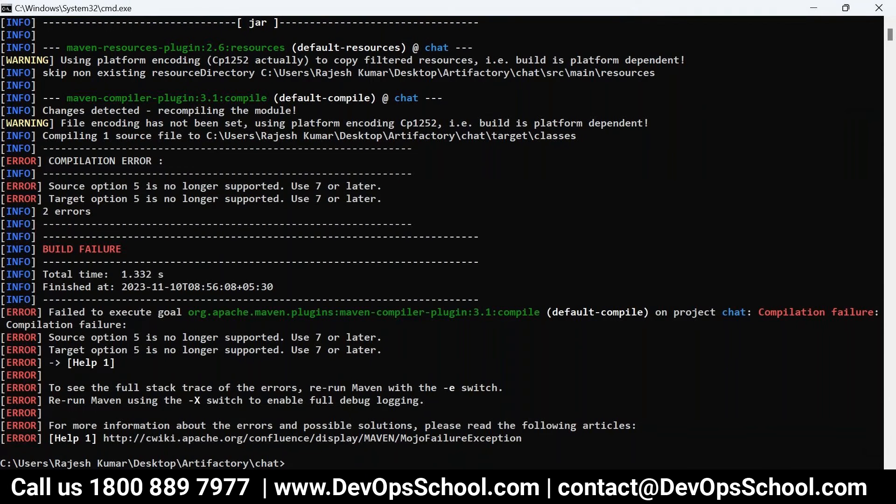
Search Google for the copied 'Source option 5 is no longer supported' error
{"action": "key", "text": "alt+Tab"}
{"action": "left_click", "coordinate": [723, 12]}
{"action": "key", "text": "ctrl+v"}
{"action": "key", "text": "Return"}
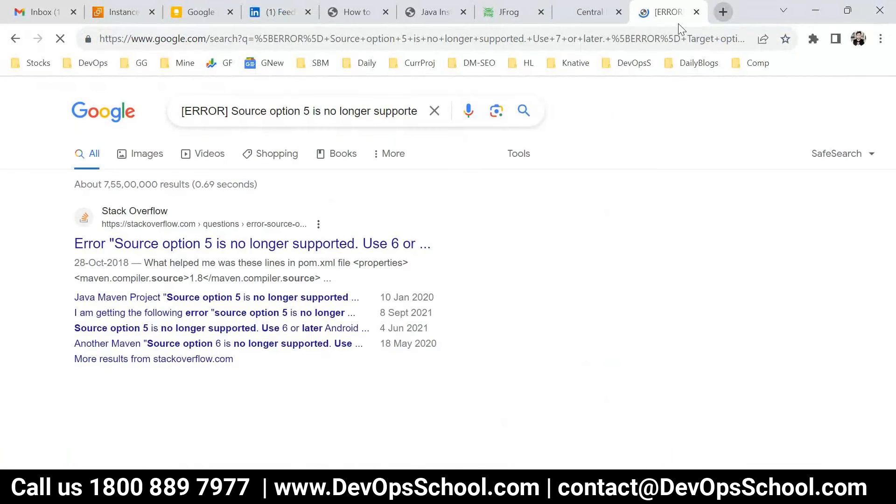
Open the Stack Overflow result and select its maven.compiler 1.8 properties block
{"action": "left_click", "coordinate": [259, 245]}
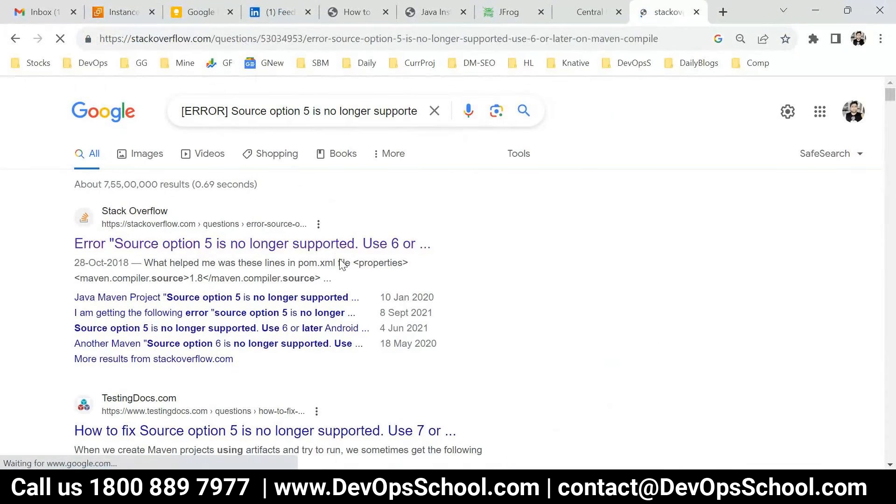
{"action": "scroll", "coordinate": [599, 305], "scroll_direction": "down", "scroll_amount": 5}
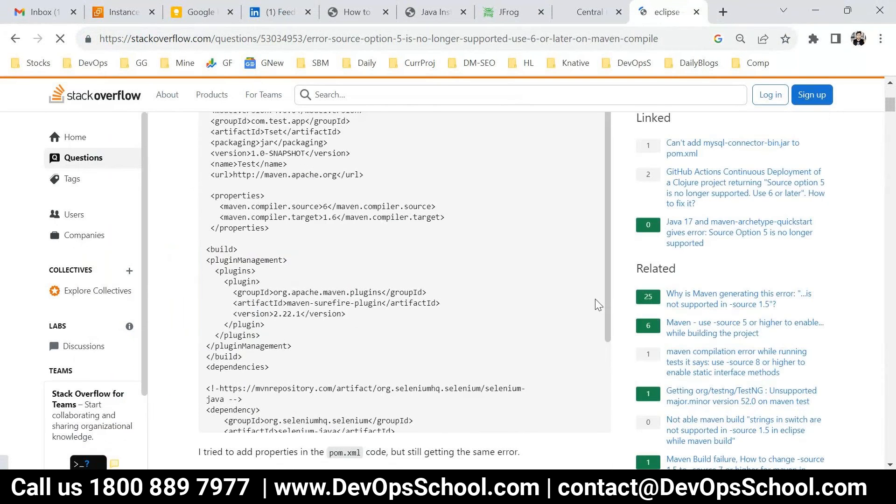
{"action": "scroll", "coordinate": [595, 299], "scroll_direction": "down", "scroll_amount": 12}
{"action": "scroll", "coordinate": [394, 322], "scroll_direction": "up", "scroll_amount": 4}
{"action": "left_click_drag", "start_coordinate": [266, 349], "coordinate": [206, 316]}
{"action": "left_click", "coordinate": [304, 489]}
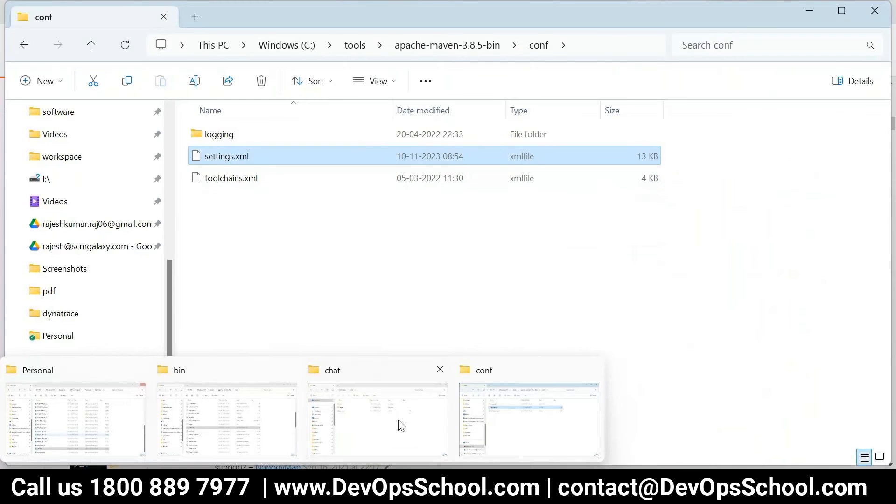
{"action": "left_click", "coordinate": [400, 424]}
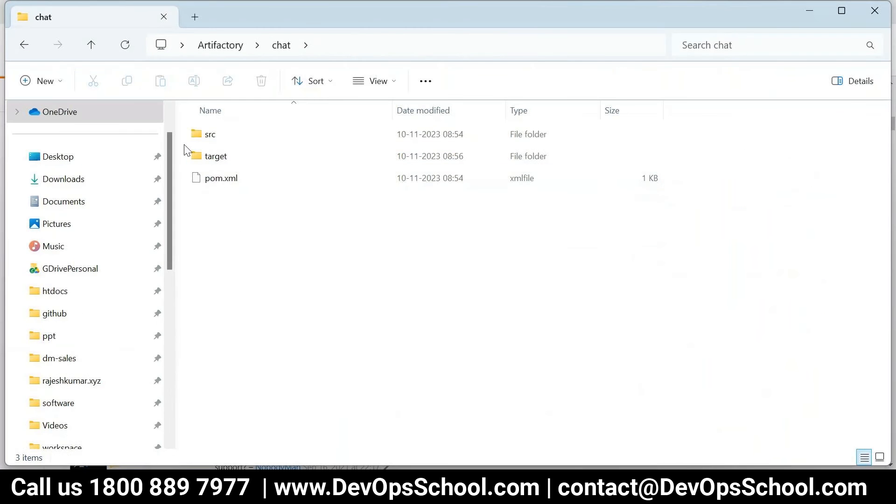
Open the chat project's pom.xml with Notepad++
{"action": "left_click", "coordinate": [216, 184]}
{"action": "right_click", "coordinate": [216, 185]}
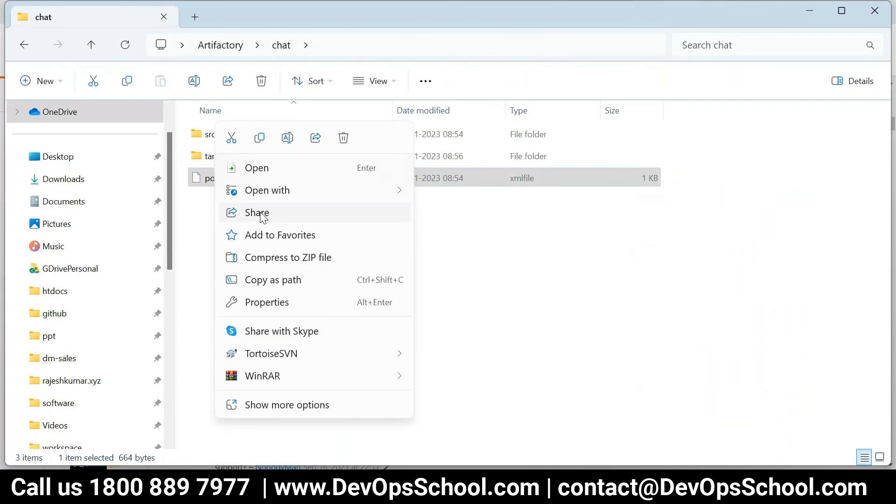
{"action": "mouse_move", "coordinate": [272, 193]}
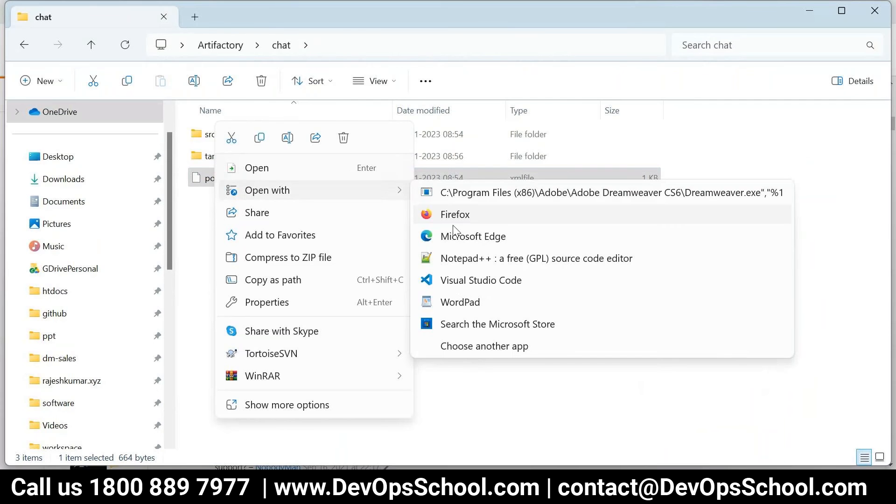
{"action": "left_click", "coordinate": [474, 258]}
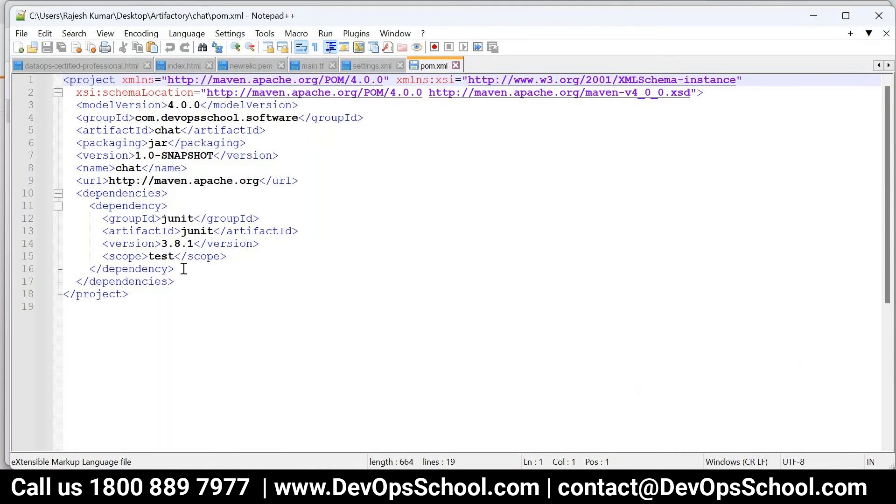
Paste the 1.8 compiler properties block after the <url> line and save pom.xml
{"action": "left_click", "coordinate": [193, 279]}
{"action": "key", "text": "Return"}
{"action": "left_click", "coordinate": [317, 180]}
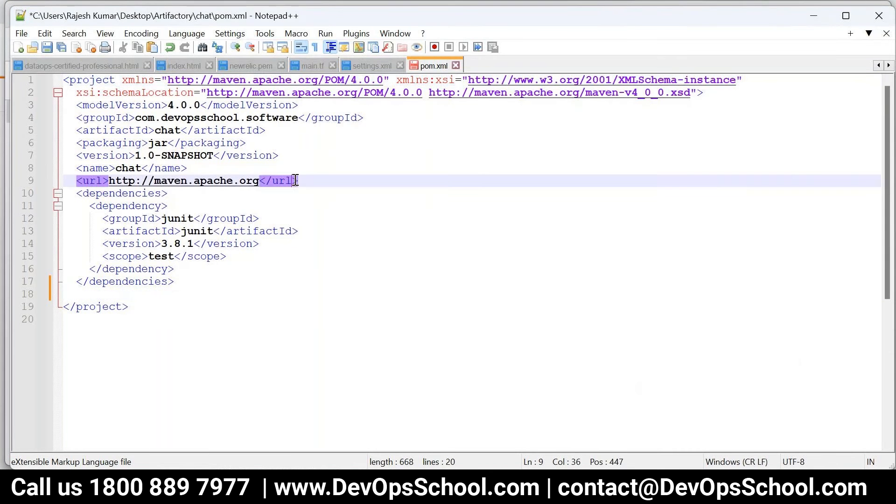
{"action": "key", "text": "Return"}
{"action": "key", "text": "ctrl+v"}
{"action": "key", "text": "ctrl+s"}
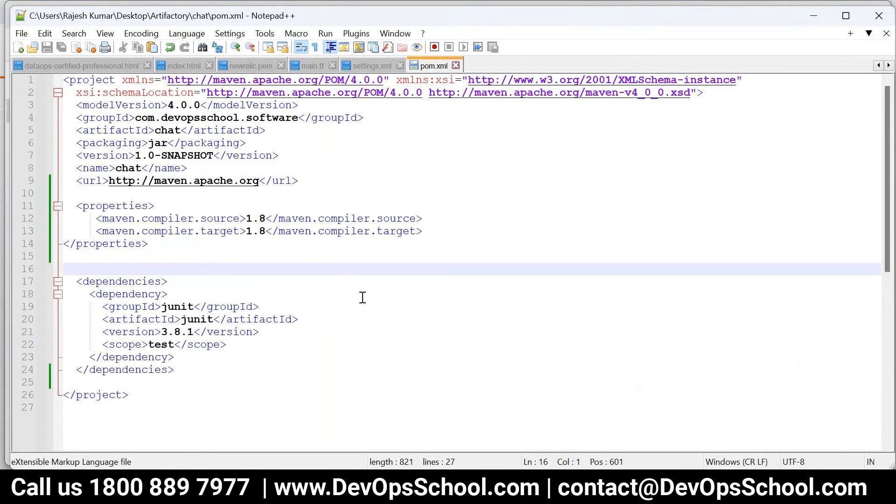
Recall the mvn package command in the chat project console
{"action": "left_click_drag", "start_coordinate": [191, 266], "coordinate": [69, 205]}
{"action": "mouse_move", "coordinate": [617, 490]}
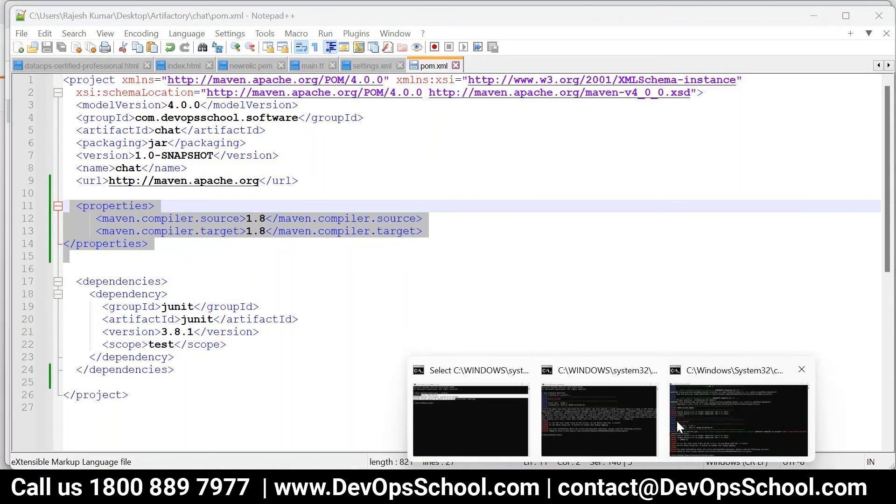
{"action": "left_click", "coordinate": [676, 419]}
{"action": "key", "text": "Up"}
Rerun mvn package to BUILD SUCCESS, clear the console, and bring the Stack Overflow page back
{"action": "key", "text": "Return"}
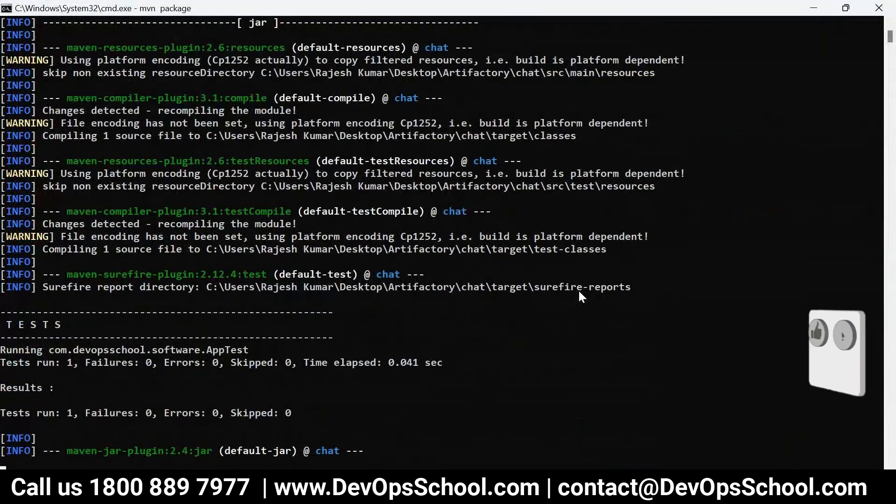
{"action": "type", "text": "cls"}
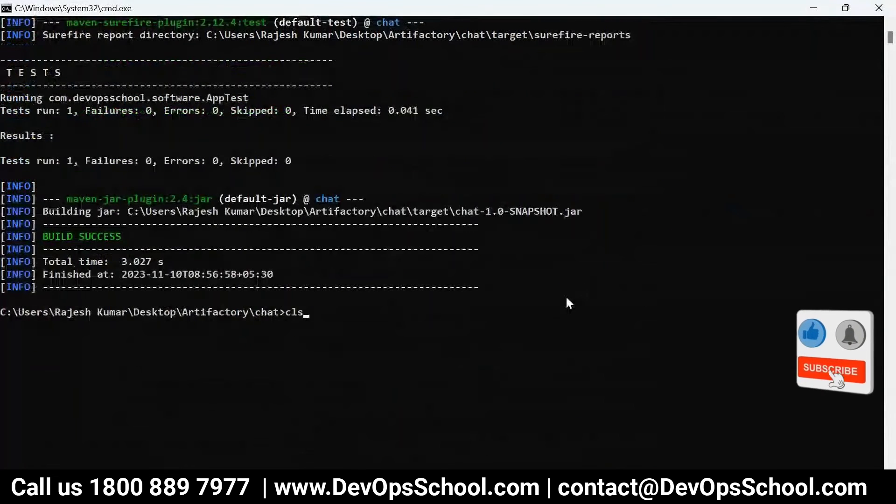
{"action": "key", "text": "Return"}
{"action": "left_click", "coordinate": [334, 489]}
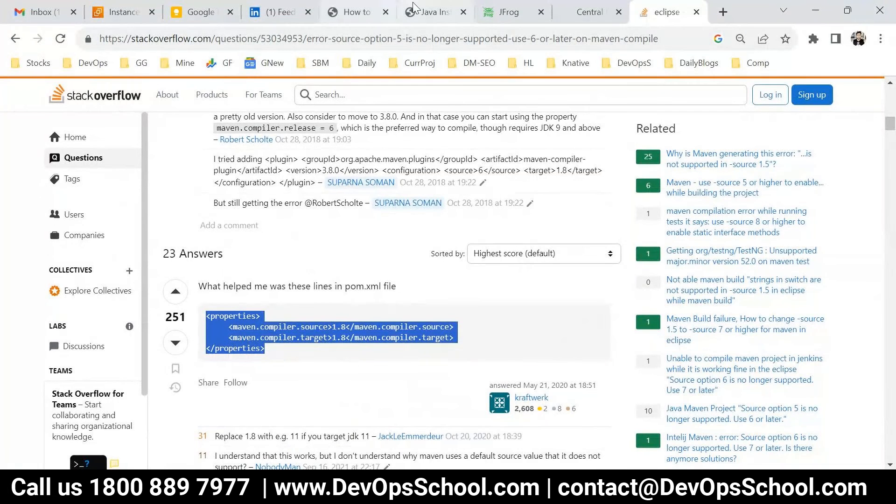
On the DevOpsSchool tutorial, highlight 'pom.xml' in the Step 5 heading
{"action": "left_click", "coordinate": [357, 12]}
{"action": "left_click_drag", "start_coordinate": [171, 155], "coordinate": [289, 186]}
{"action": "left_click", "coordinate": [234, 158]}
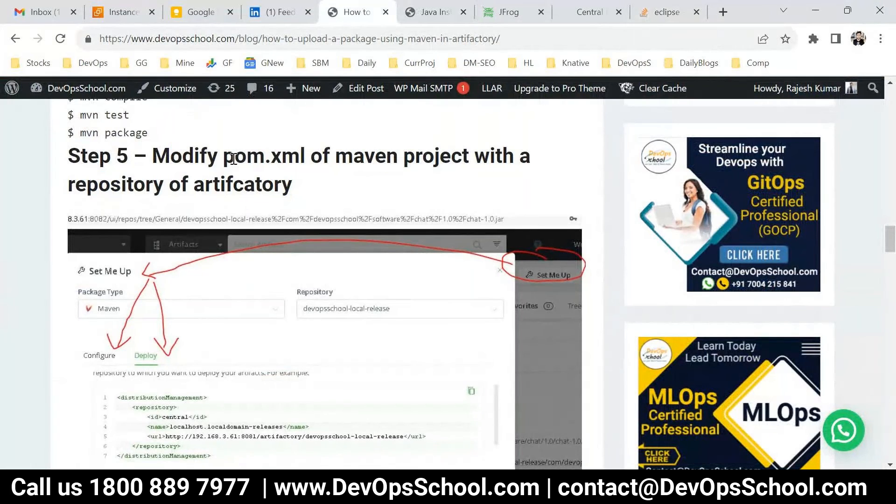
{"action": "double_click", "coordinate": [233, 159]}
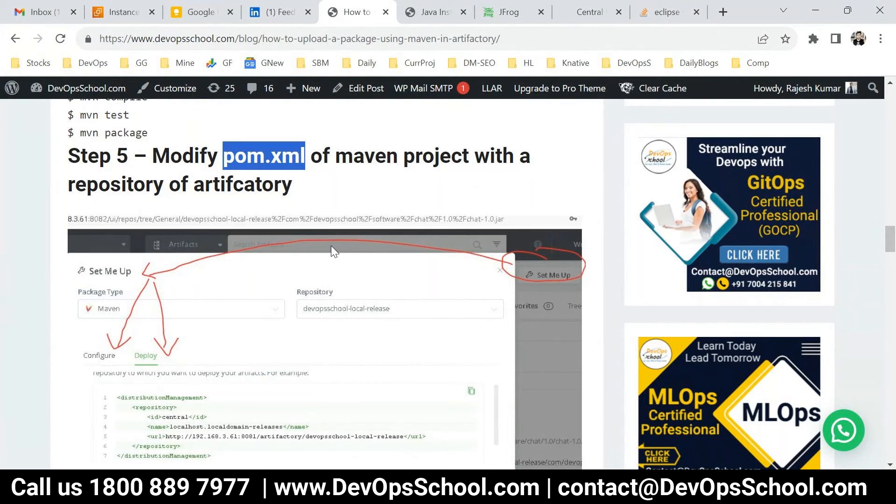
{"action": "left_click", "coordinate": [166, 155]}
{"action": "left_click_drag", "start_coordinate": [223, 155], "coordinate": [324, 157]}
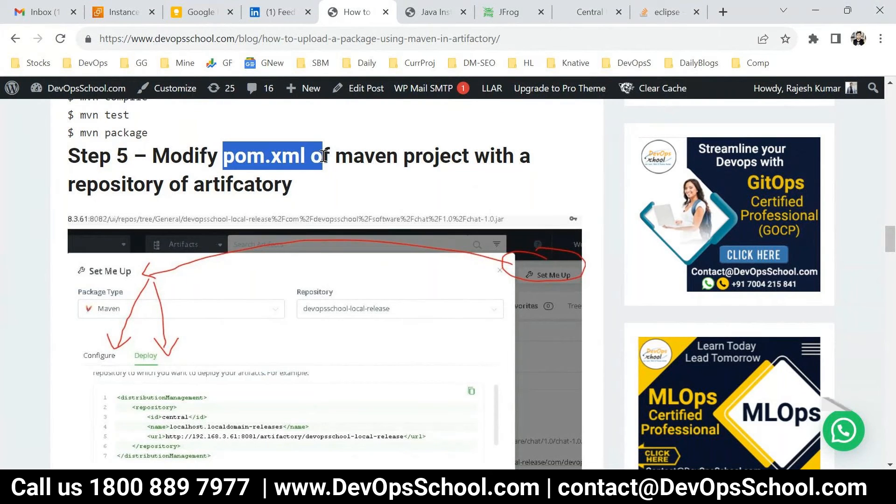
{"action": "left_click", "coordinate": [336, 157]}
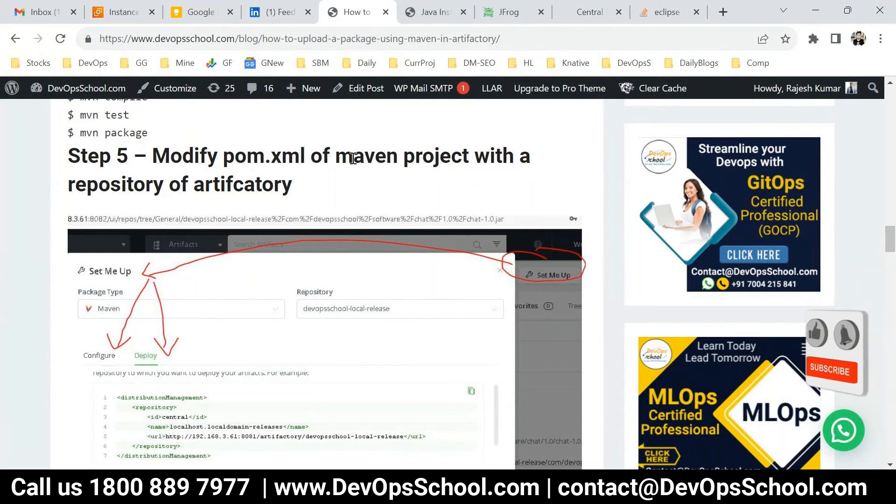
Highlight the Artifactory repository part of the Step 5 heading, then return to the JFrog Platform tab
{"action": "left_click_drag", "start_coordinate": [354, 158], "coordinate": [386, 187]}
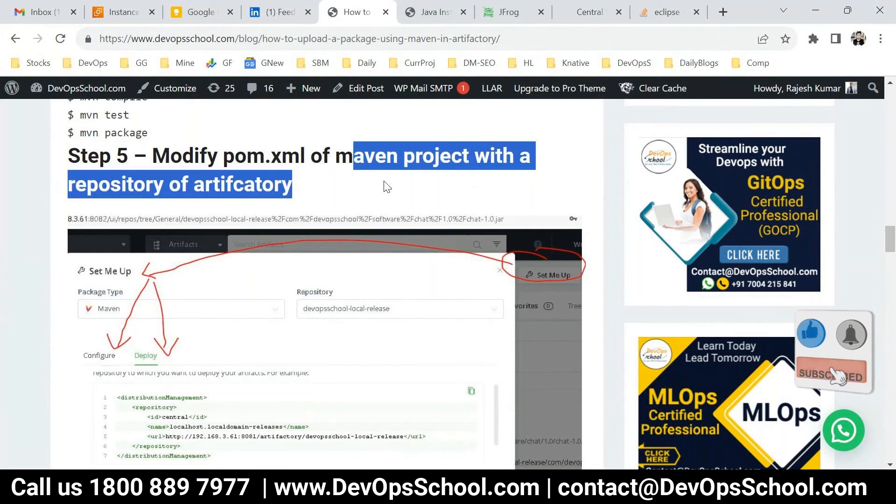
{"action": "left_click", "coordinate": [349, 190]}
{"action": "left_click_drag", "start_coordinate": [331, 157], "coordinate": [386, 193]}
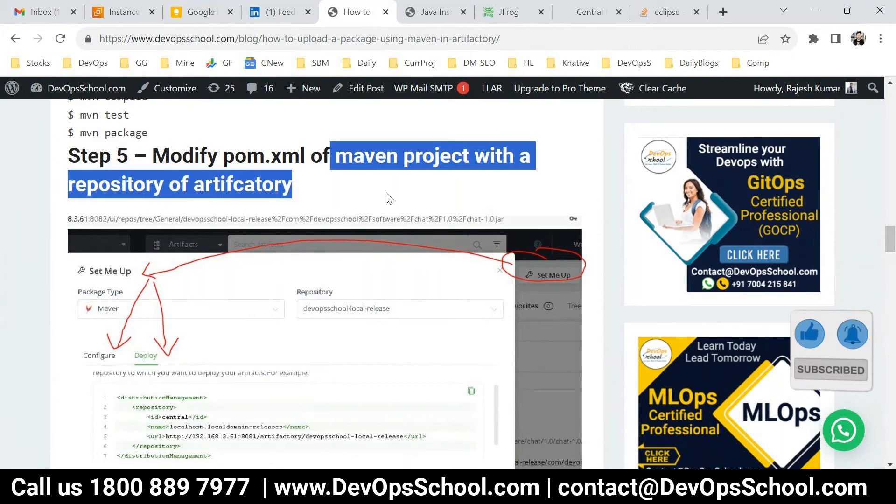
{"action": "left_click", "coordinate": [336, 190]}
{"action": "left_click_drag", "start_coordinate": [182, 157], "coordinate": [498, 180]}
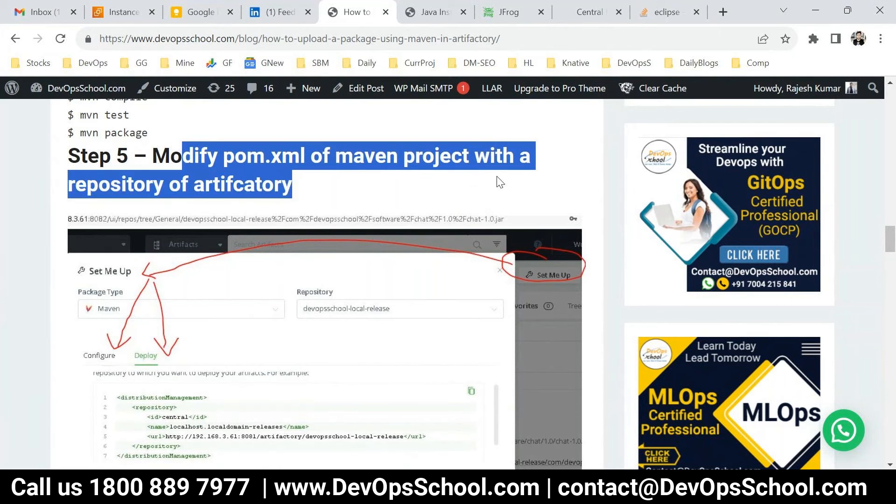
{"action": "left_click", "coordinate": [310, 192]}
{"action": "triple_click", "coordinate": [311, 192]}
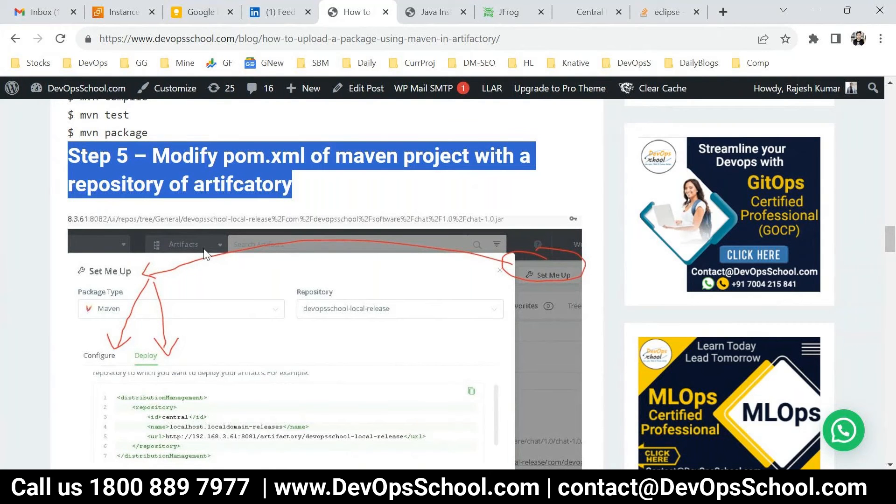
{"action": "left_click", "coordinate": [506, 13]}
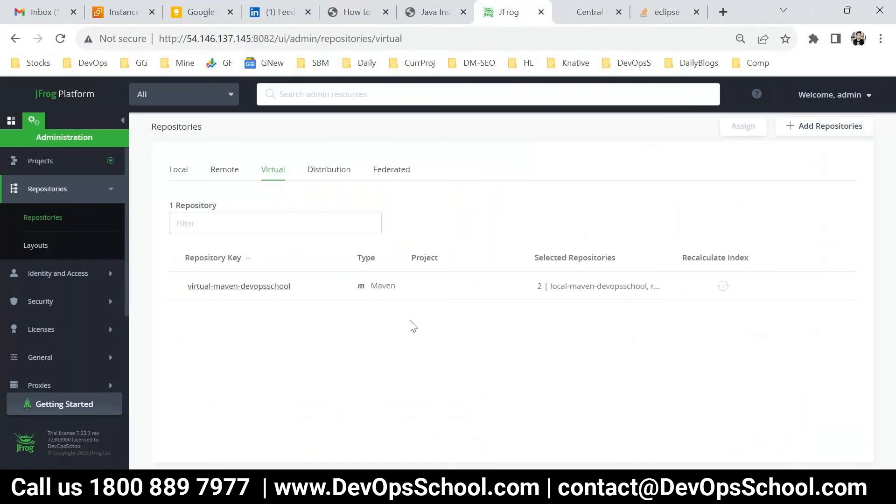
In the Application sidebar, open Artifactory > Artifacts and select local-maven-devopsschool, showing 0 artifacts
{"action": "left_click", "coordinate": [11, 121]}
{"action": "left_click", "coordinate": [33, 120]}
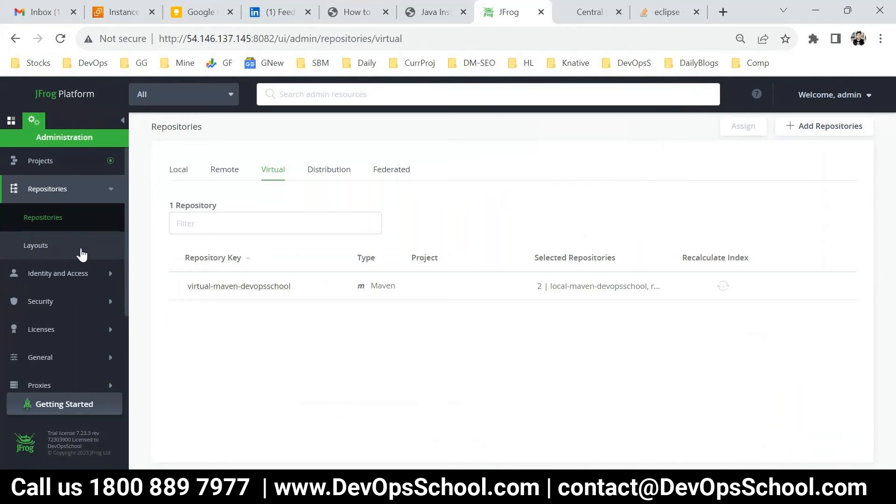
{"action": "left_click", "coordinate": [10, 120]}
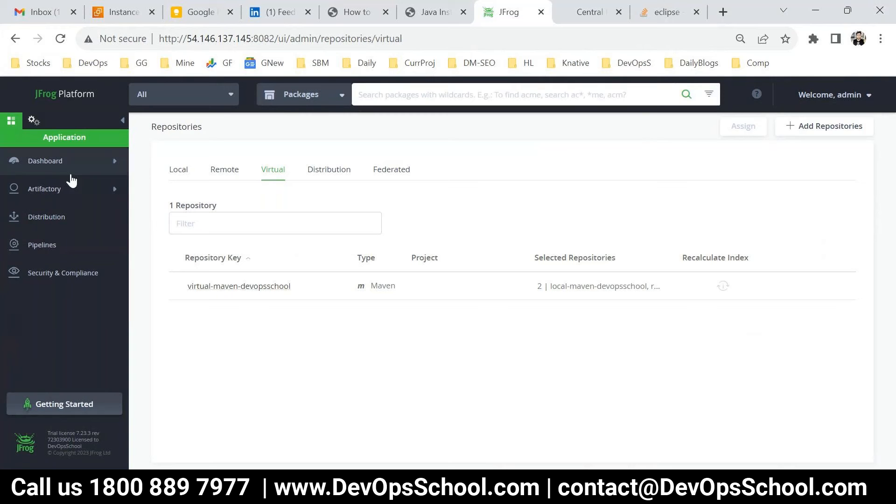
{"action": "left_click", "coordinate": [34, 192]}
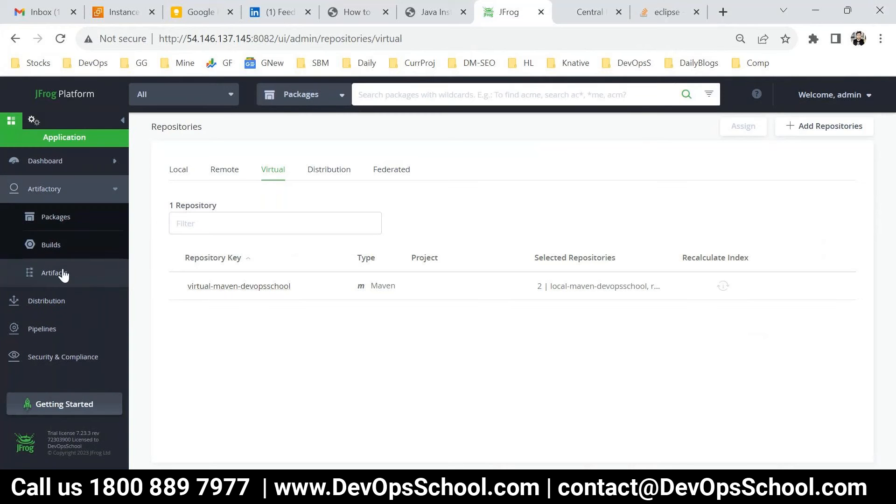
{"action": "left_click", "coordinate": [56, 221]}
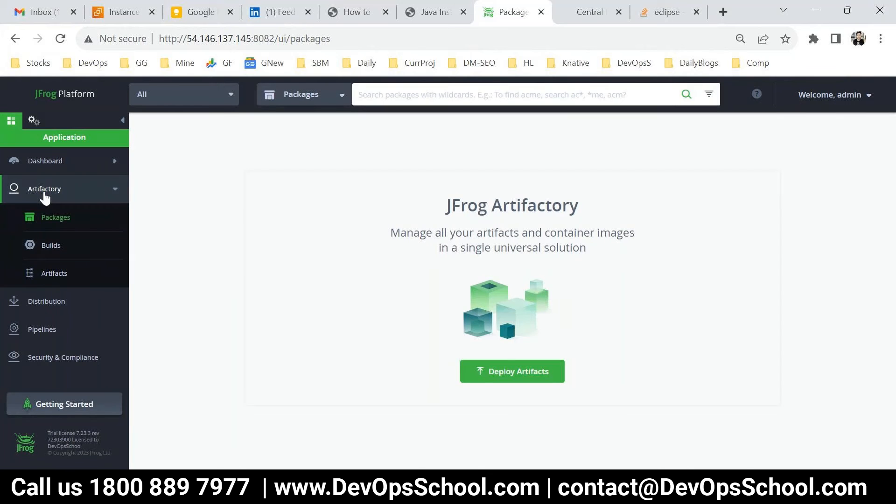
{"action": "left_click", "coordinate": [47, 170]}
{"action": "left_click", "coordinate": [48, 171]}
{"action": "left_click", "coordinate": [47, 189]}
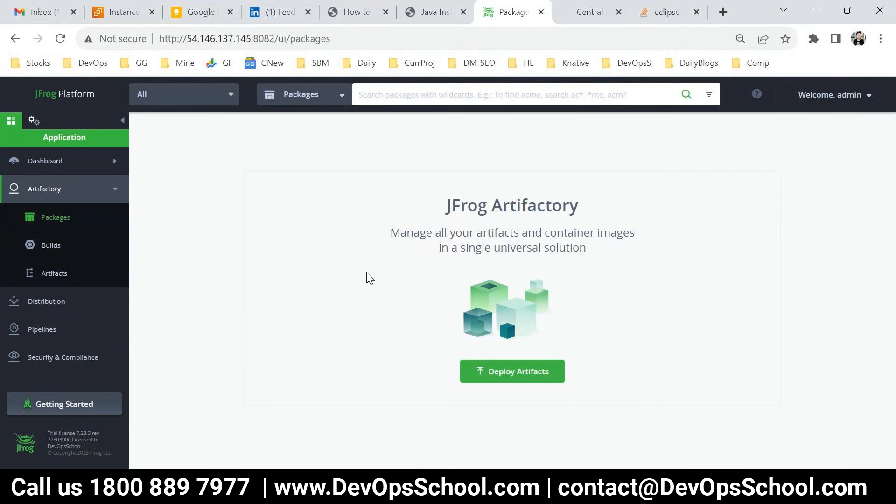
{"action": "left_click", "coordinate": [65, 271]}
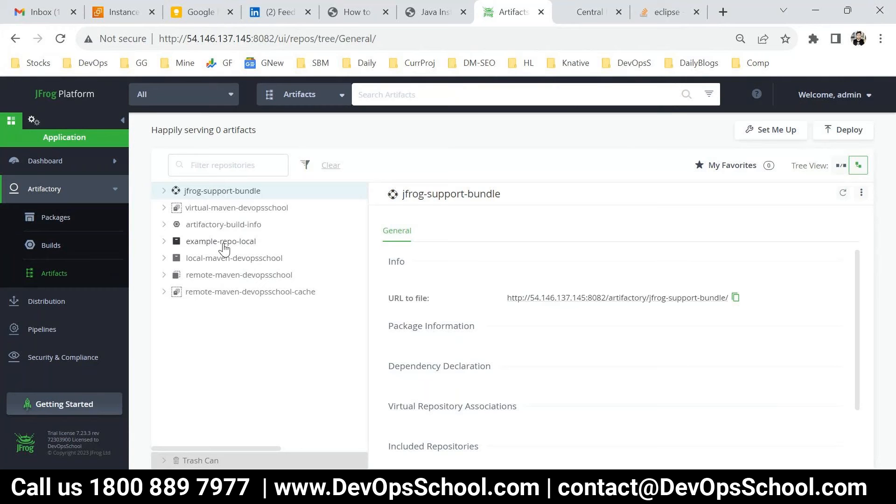
{"action": "left_click", "coordinate": [227, 259]}
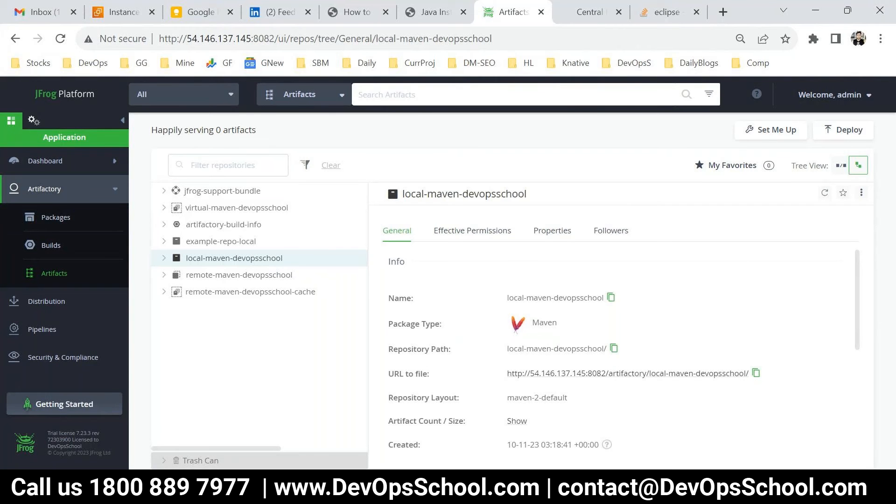
{"action": "key", "text": "alt+Tab"}
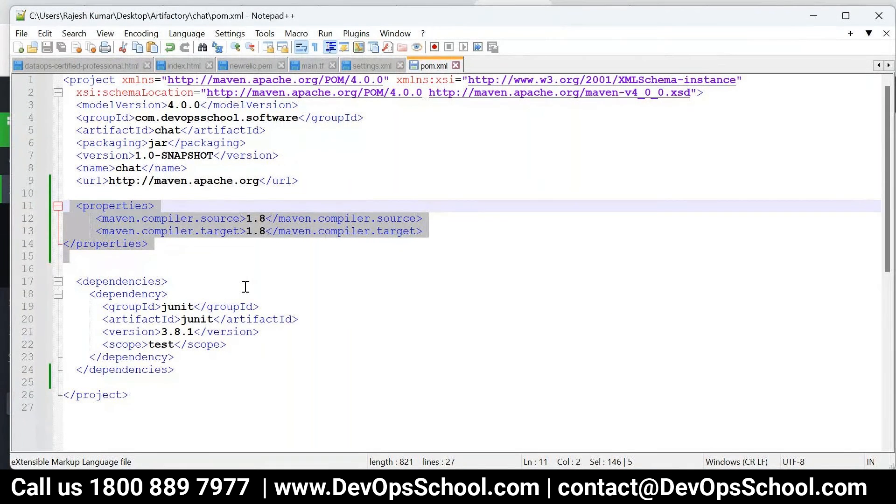
{"action": "key", "text": "alt+Tab"}
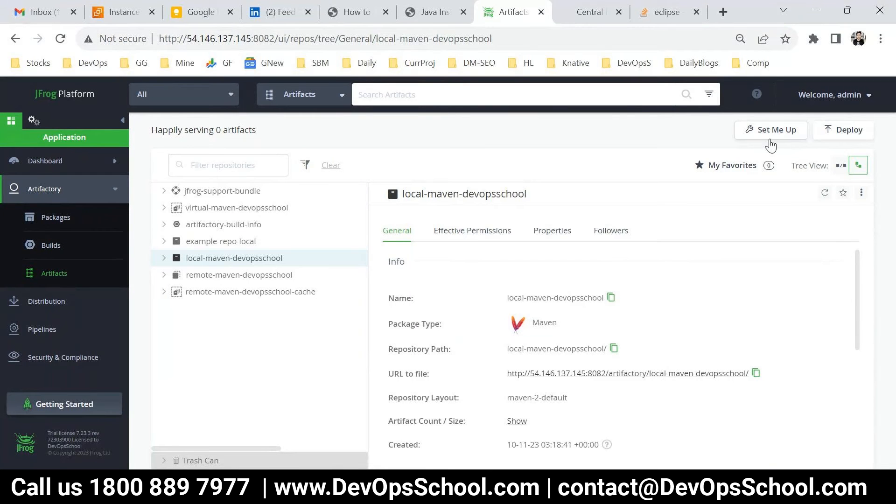
{"action": "left_click", "coordinate": [845, 132]}
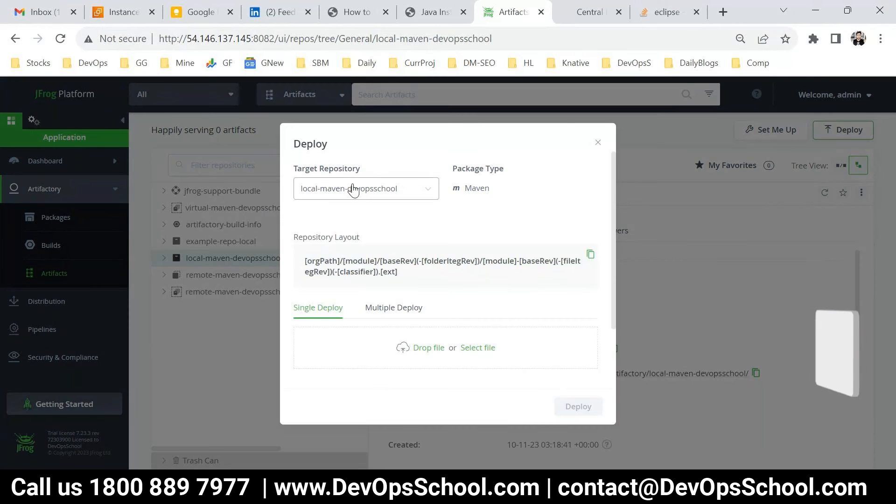
{"action": "left_click_drag", "start_coordinate": [295, 169], "coordinate": [370, 172]}
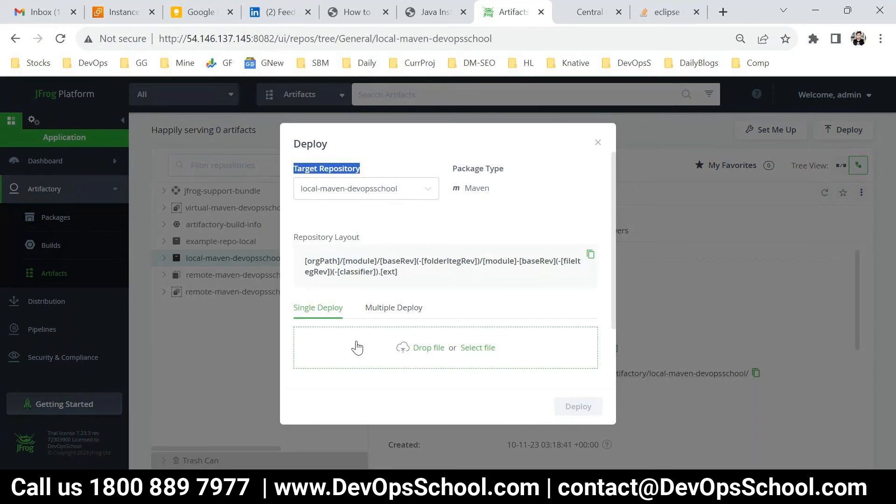
{"action": "left_click", "coordinate": [384, 311]}
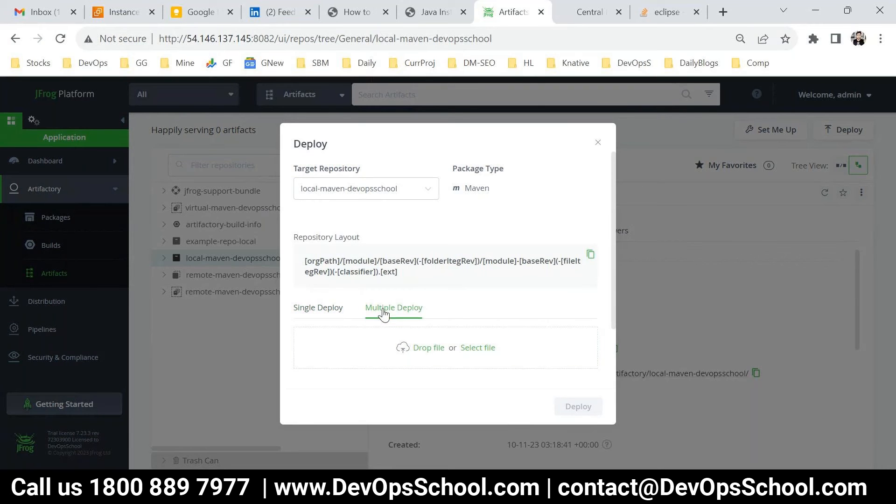
{"action": "left_click", "coordinate": [320, 310]}
{"action": "scroll", "coordinate": [446, 299], "scroll_direction": "down", "scroll_amount": 2}
{"action": "scroll", "coordinate": [373, 318], "scroll_direction": "up", "scroll_amount": 2}
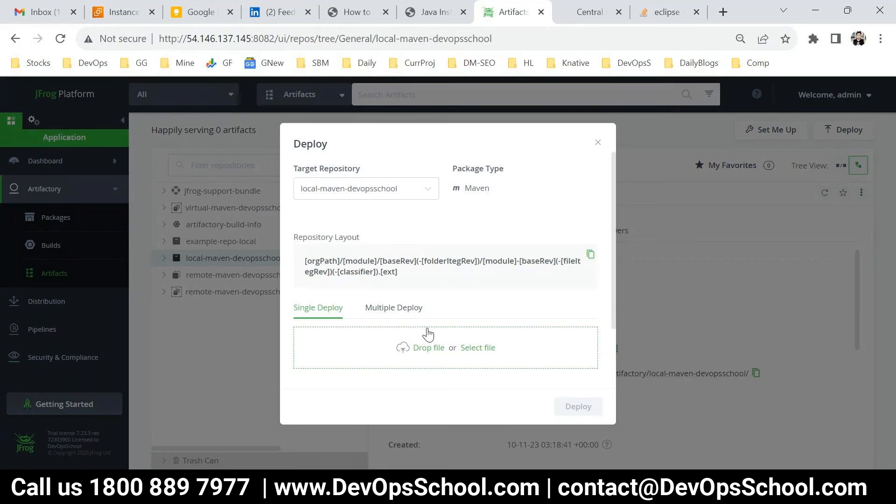
{"action": "left_click", "coordinate": [404, 311]}
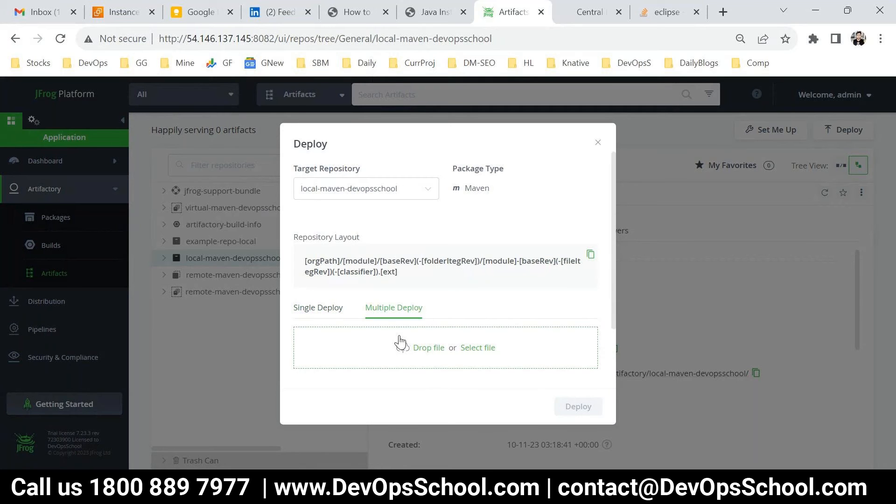
{"action": "left_click", "coordinate": [327, 308]}
{"action": "scroll", "coordinate": [433, 298], "scroll_direction": "down", "scroll_amount": 1}
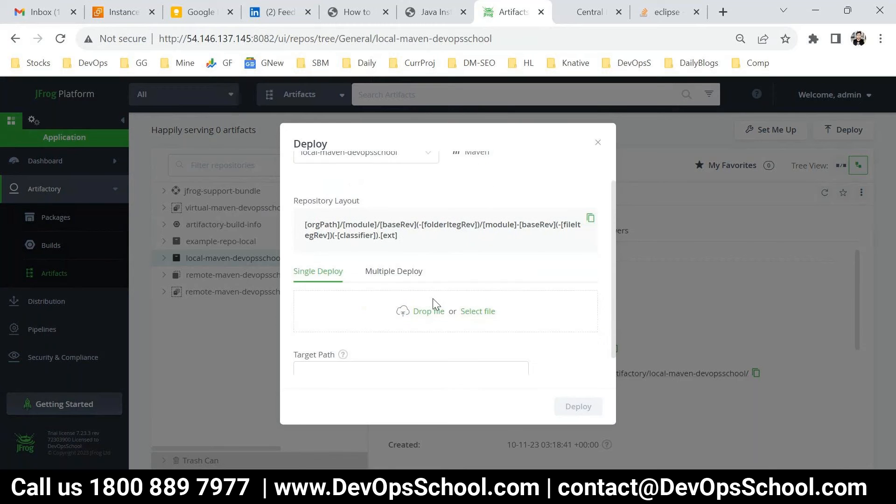
{"action": "scroll", "coordinate": [433, 299], "scroll_direction": "down", "scroll_amount": 1}
{"action": "left_click", "coordinate": [412, 356]}
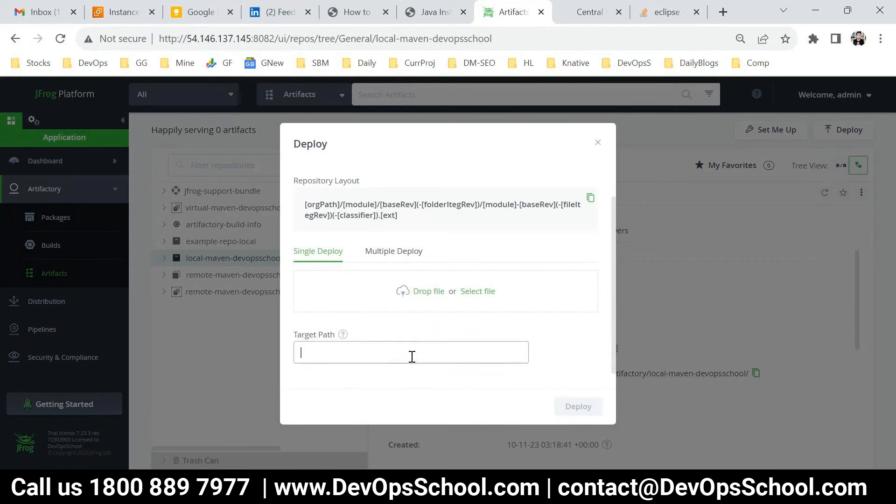
{"action": "scroll", "coordinate": [412, 356], "scroll_direction": "up", "scroll_amount": 2}
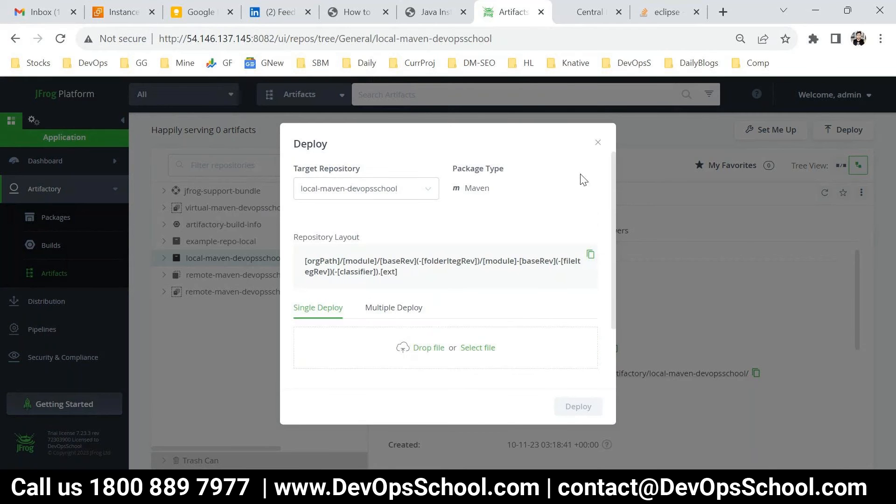
{"action": "left_click", "coordinate": [598, 143]}
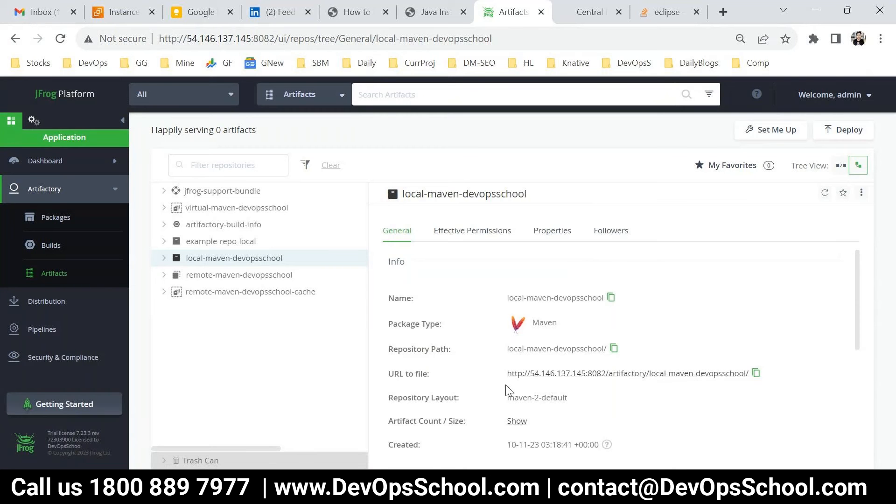
Load the copied local-maven-devopsschool URL in a new zoomed tab, showing 'No items found', then go back
{"action": "left_click", "coordinate": [756, 376]}
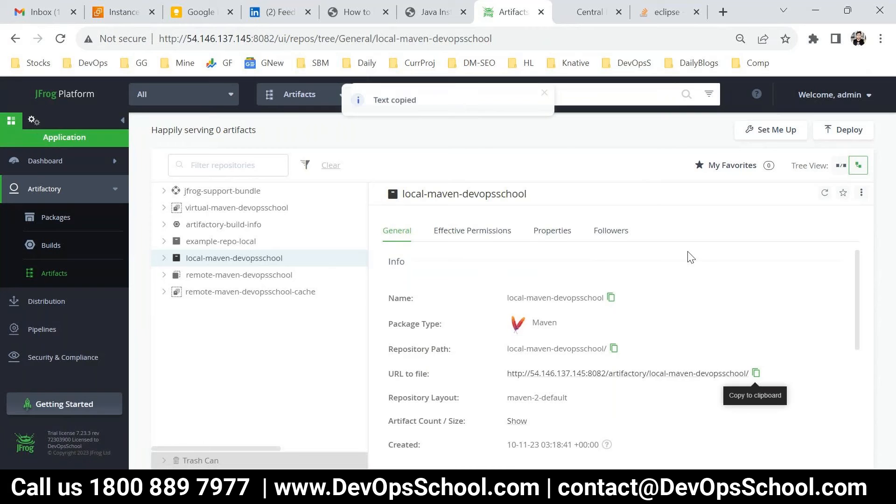
{"action": "left_click", "coordinate": [723, 11]}
{"action": "key", "text": "ctrl+v"}
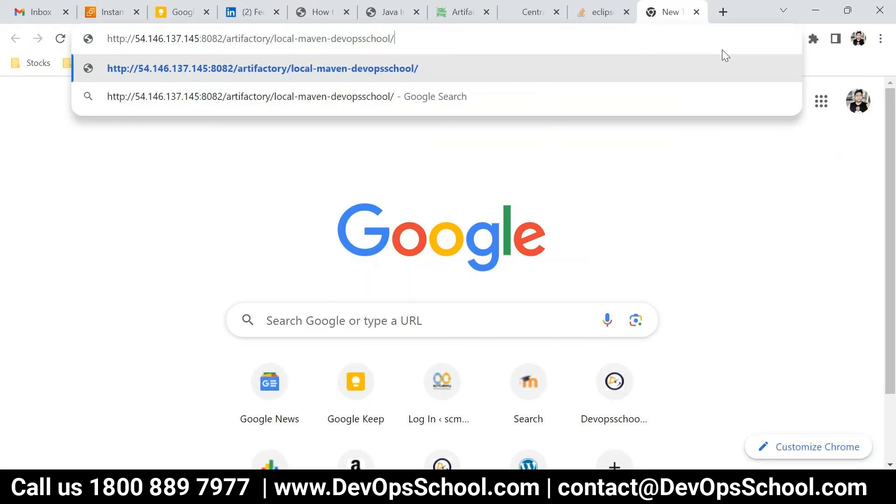
{"action": "key", "text": "Return"}
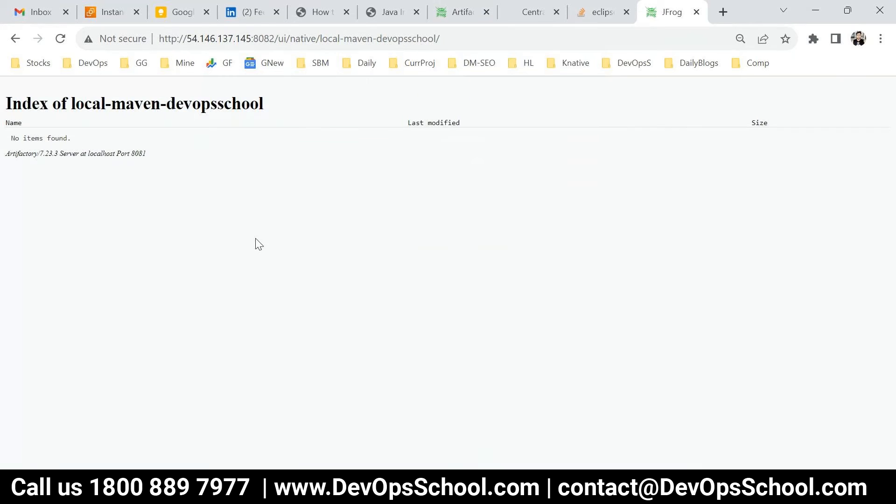
{"action": "key", "text": "ctrl+plus"}
{"action": "key", "text": "ctrl+plus"}
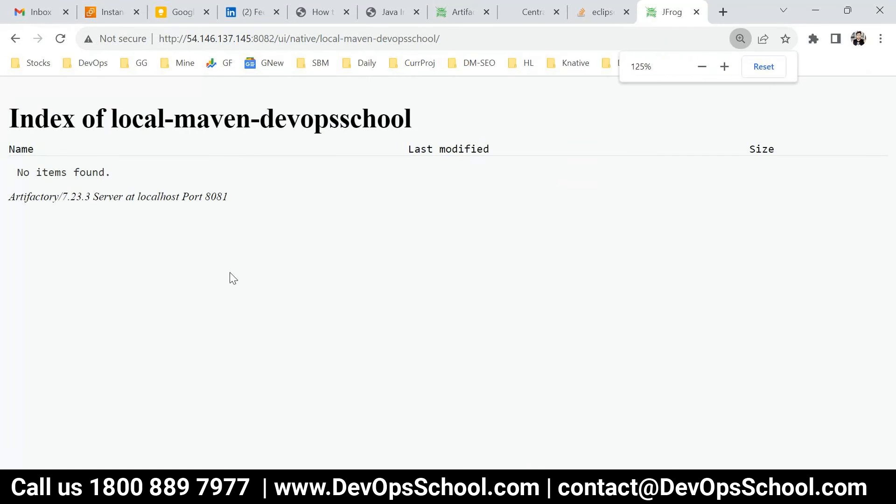
{"action": "key", "text": "ctrl+plus"}
{"action": "key", "text": "ctrl+plus"}
{"action": "key", "text": "ctrl+plus"}
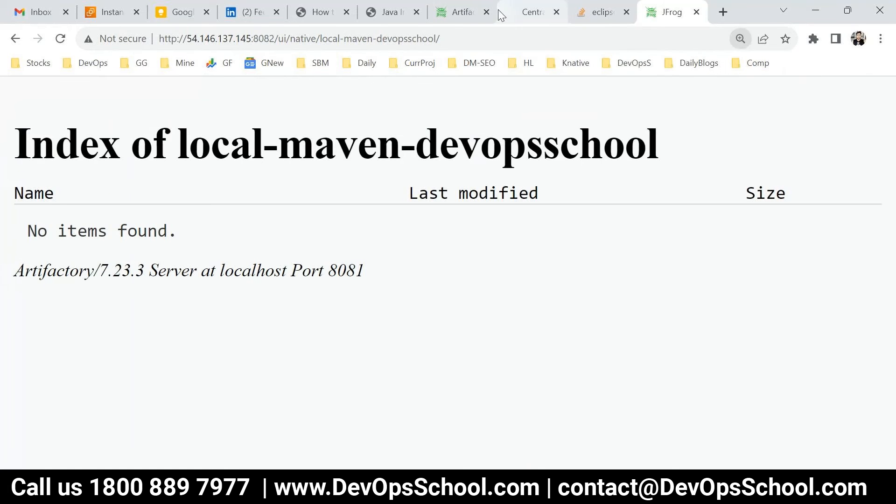
{"action": "left_click", "coordinate": [466, 13]}
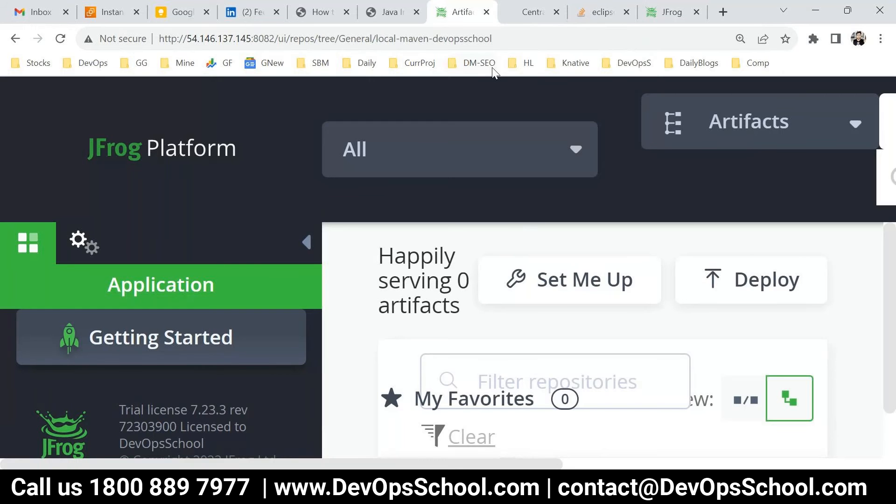
Reset the page zoom and open Set Me Up for local-maven-devopsschool's Maven configuration
{"action": "key", "text": "ctrl+minus"}
{"action": "key", "text": "ctrl+minus"}
{"action": "key", "text": "ctrl+minus"}
{"action": "key", "text": "ctrl+minus"}
{"action": "key", "text": "ctrl+minus"}
{"action": "key", "text": "ctrl+minus"}
{"action": "key", "text": "ctrl+minus"}
{"action": "key", "text": "ctrl+minus"}
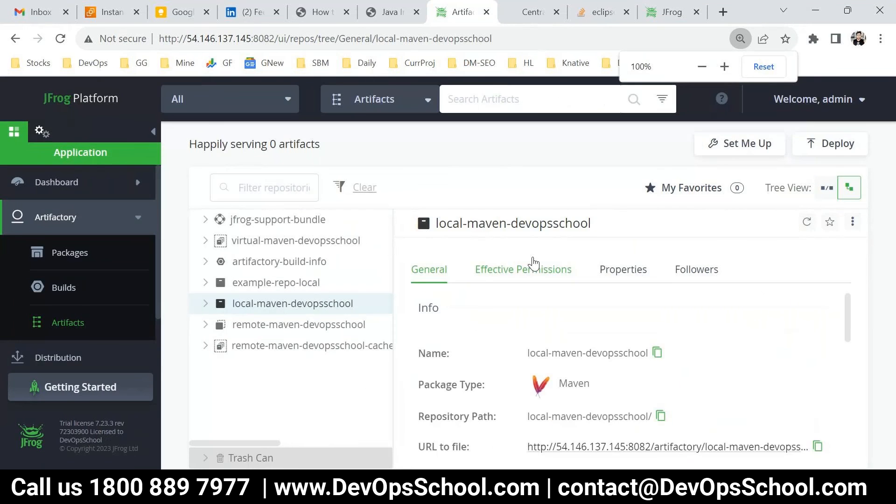
{"action": "scroll", "coordinate": [588, 378], "scroll_direction": "down", "scroll_amount": 5}
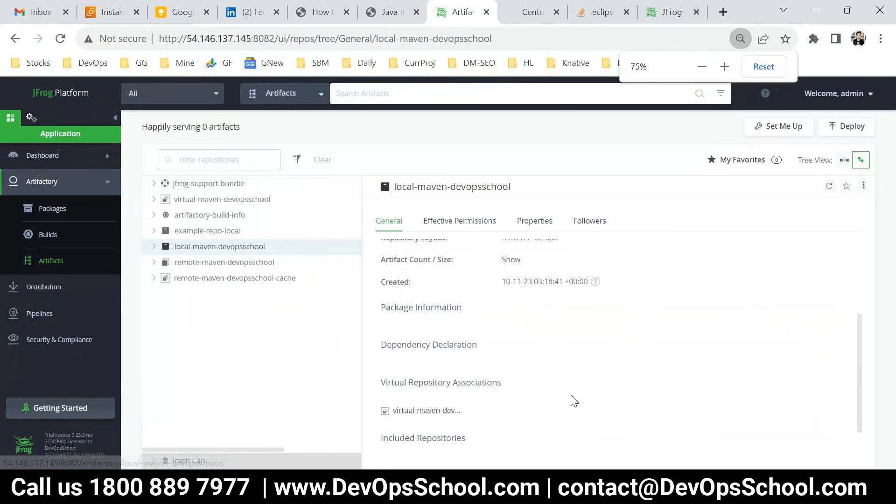
{"action": "scroll", "coordinate": [560, 327], "scroll_direction": "up", "scroll_amount": 5}
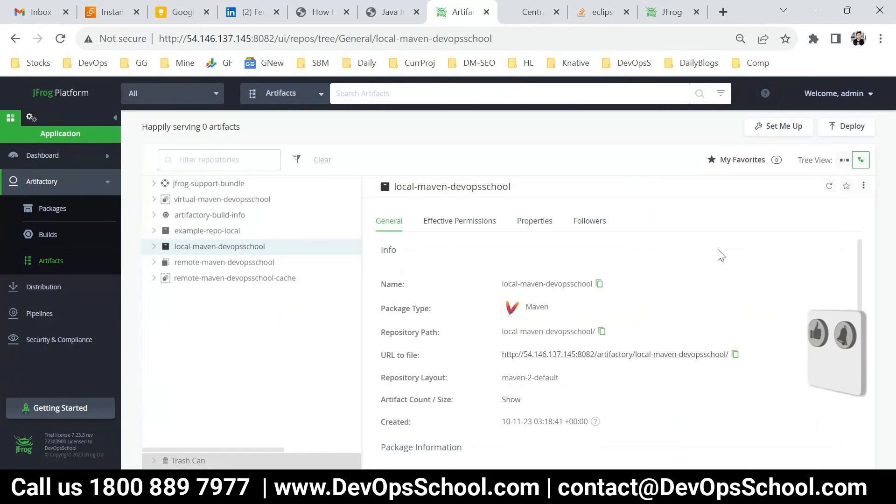
{"action": "left_click", "coordinate": [768, 131]}
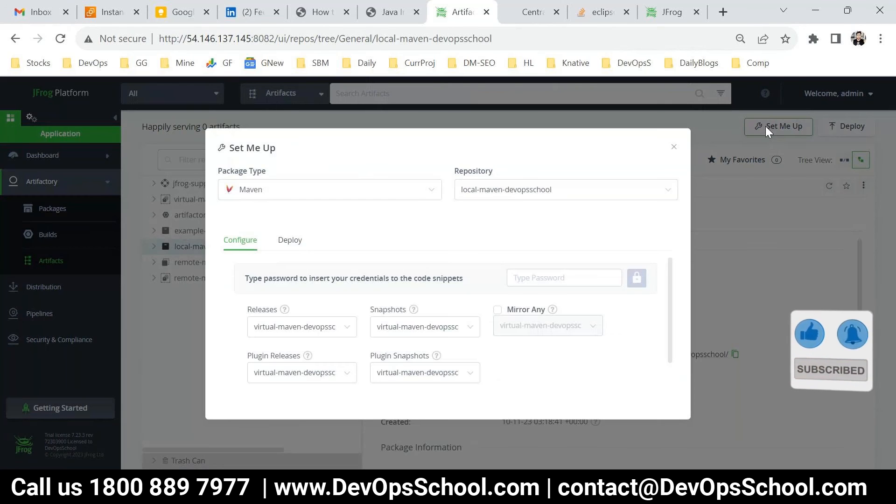
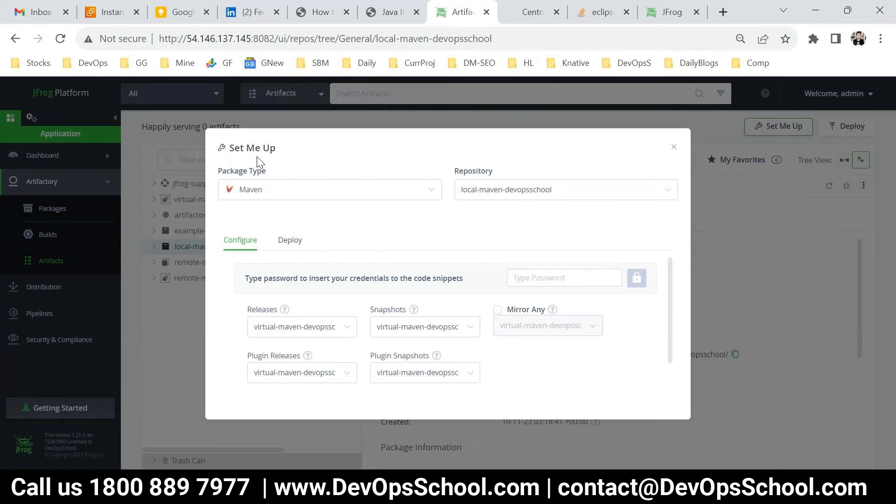
Compare the Deploy and Configure tabs of the Set Me Up dialog
{"action": "left_click", "coordinate": [289, 240]}
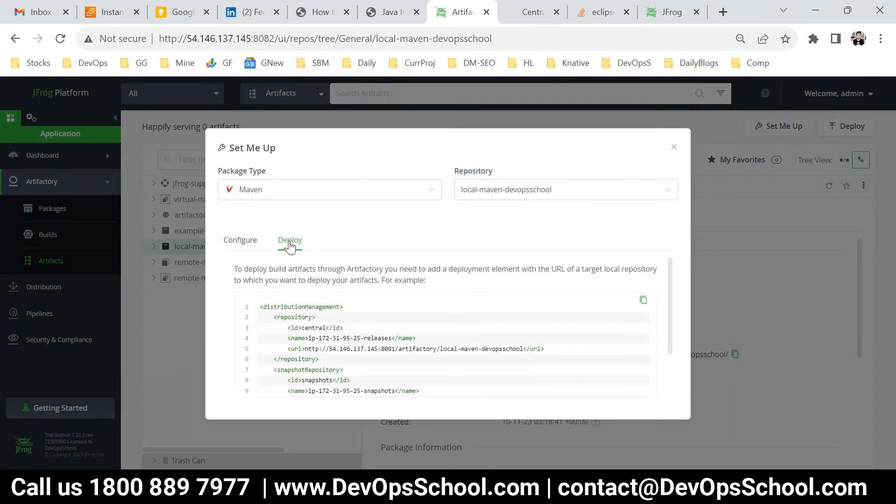
{"action": "scroll", "coordinate": [309, 321], "scroll_direction": "down", "scroll_amount": 3}
{"action": "left_click_drag", "start_coordinate": [274, 284], "coordinate": [323, 326]}
{"action": "scroll", "coordinate": [329, 322], "scroll_direction": "up", "scroll_amount": 3}
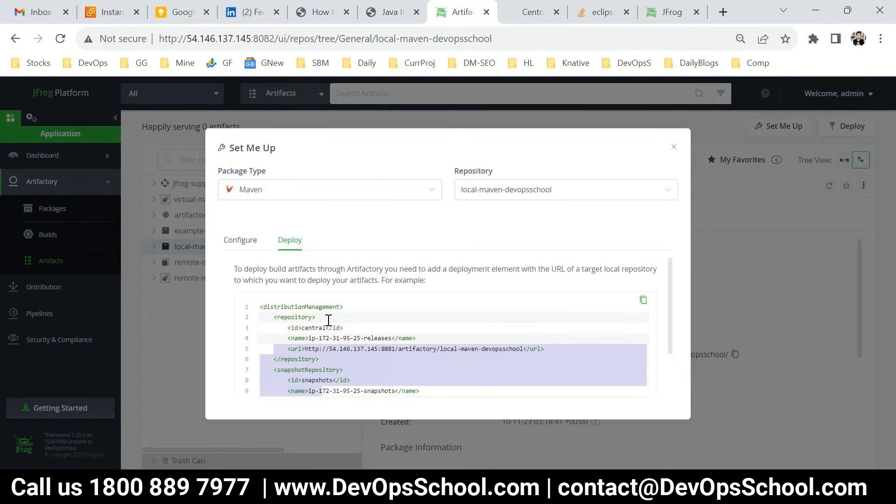
{"action": "left_click", "coordinate": [240, 241]}
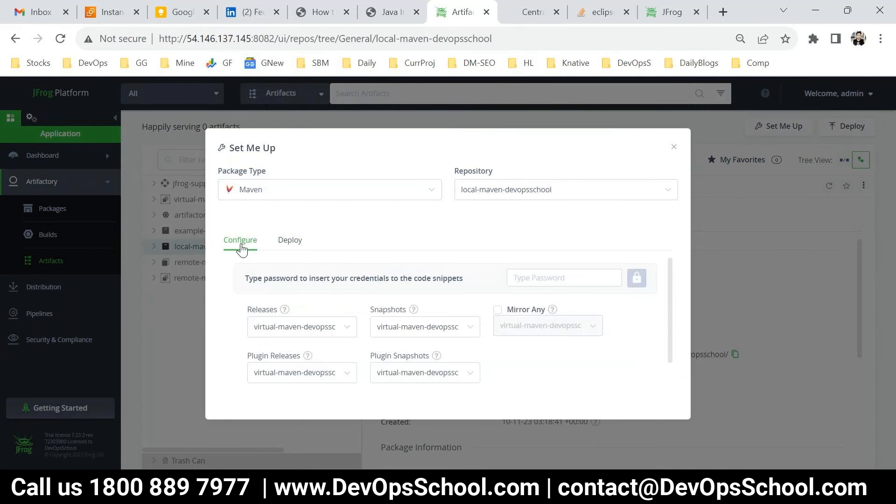
{"action": "scroll", "coordinate": [328, 332], "scroll_direction": "down", "scroll_amount": 2}
{"action": "scroll", "coordinate": [330, 345], "scroll_direction": "up", "scroll_amount": 2}
{"action": "scroll", "coordinate": [330, 364], "scroll_direction": "down", "scroll_amount": 2}
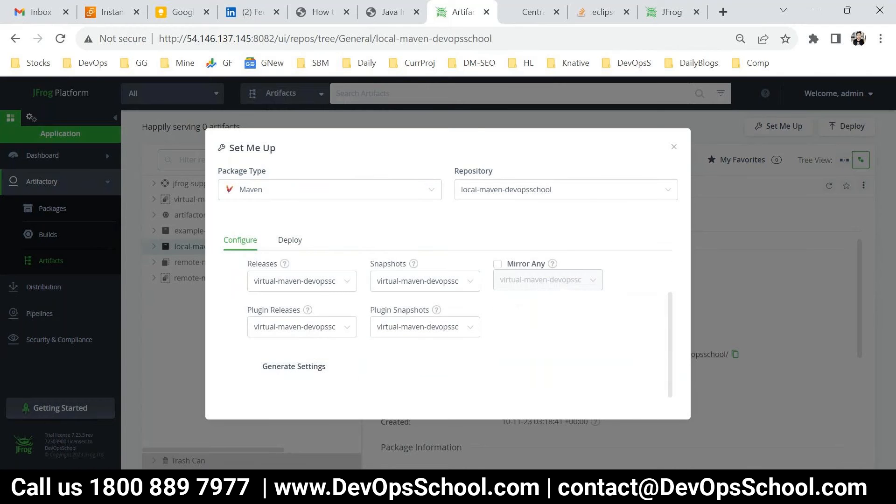
Capture the Set Me Up dialog in a new Snipping Tool snip and maximize it
{"action": "left_click", "coordinate": [514, 491]}
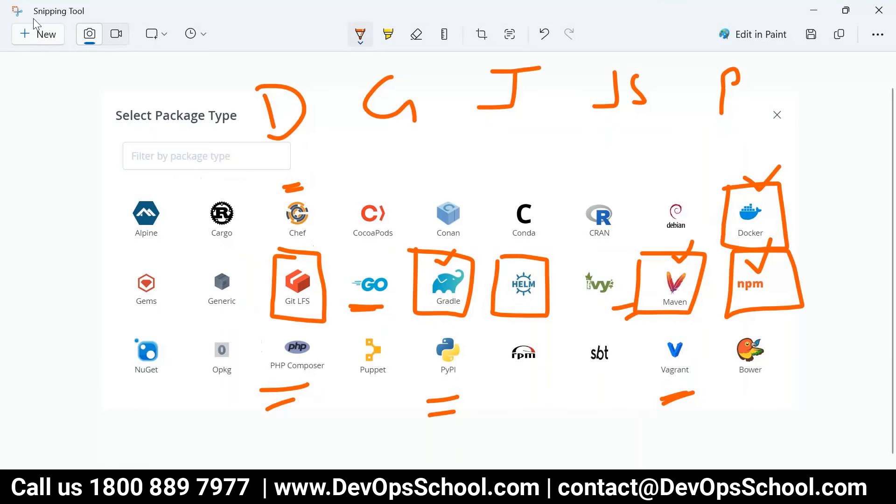
{"action": "left_click", "coordinate": [41, 34]}
{"action": "left_click_drag", "start_coordinate": [145, 108], "coordinate": [729, 444]}
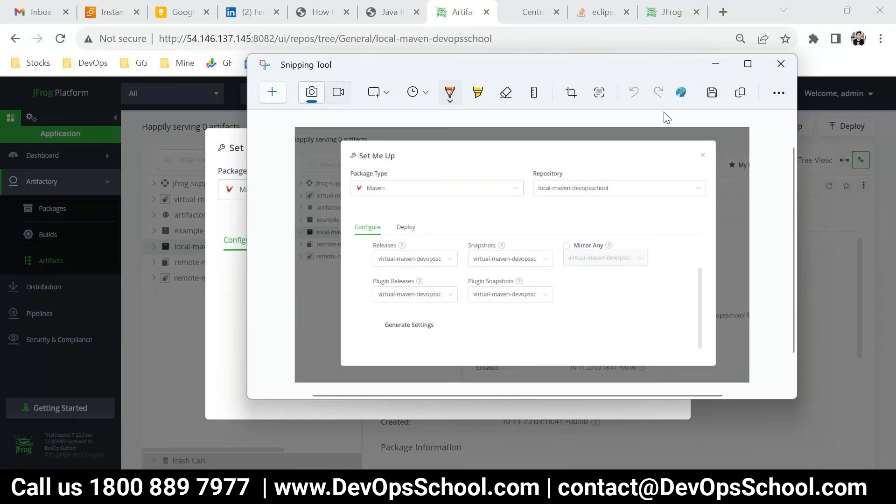
{"action": "double_click", "coordinate": [657, 66]}
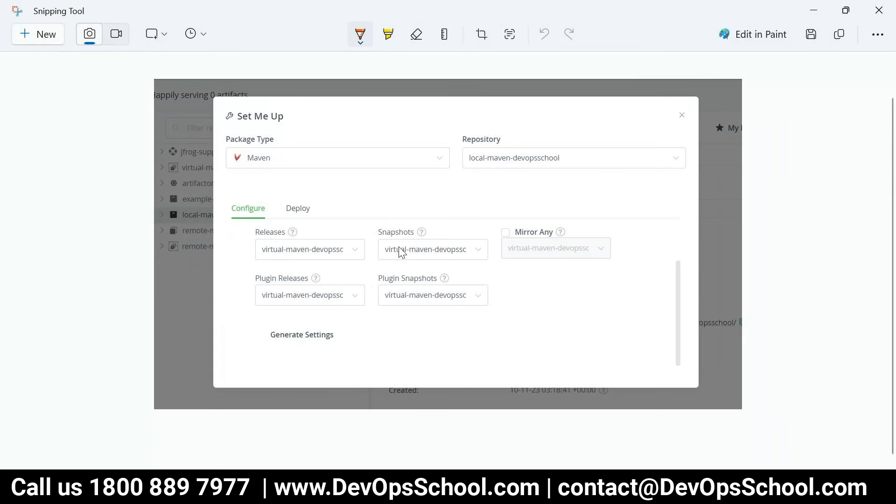
Circle the Set Me Up title and Configure tab, handwriting UPLO and Dow beside them
{"action": "mouse_move", "coordinate": [268, 98]}
{"action": "left_mouse_down"}
{"action": "mouse_move", "coordinate": [260, 99]}
{"action": "mouse_move", "coordinate": [285, 100]}
{"action": "left_mouse_up"}
{"action": "mouse_move", "coordinate": [279, 133]}
{"action": "left_mouse_down"}
{"action": "mouse_move", "coordinate": [310, 192]}
{"action": "mouse_move", "coordinate": [311, 172]}
{"action": "mouse_move", "coordinate": [418, 205]}
{"action": "left_mouse_up"}
{"action": "mouse_move", "coordinate": [427, 175]}
{"action": "left_mouse_down"}
{"action": "mouse_move", "coordinate": [419, 208]}
{"action": "mouse_move", "coordinate": [432, 180]}
{"action": "left_mouse_up"}
{"action": "mouse_move", "coordinate": [244, 196]}
{"action": "left_mouse_down"}
{"action": "mouse_move", "coordinate": [224, 224]}
{"action": "mouse_move", "coordinate": [261, 198]}
{"action": "mouse_move", "coordinate": [319, 186]}
{"action": "left_mouse_up"}
{"action": "mouse_move", "coordinate": [483, 176]}
{"action": "left_mouse_down"}
{"action": "mouse_move", "coordinate": [494, 192]}
{"action": "mouse_move", "coordinate": [506, 172]}
{"action": "mouse_move", "coordinate": [533, 178]}
{"action": "left_mouse_up"}
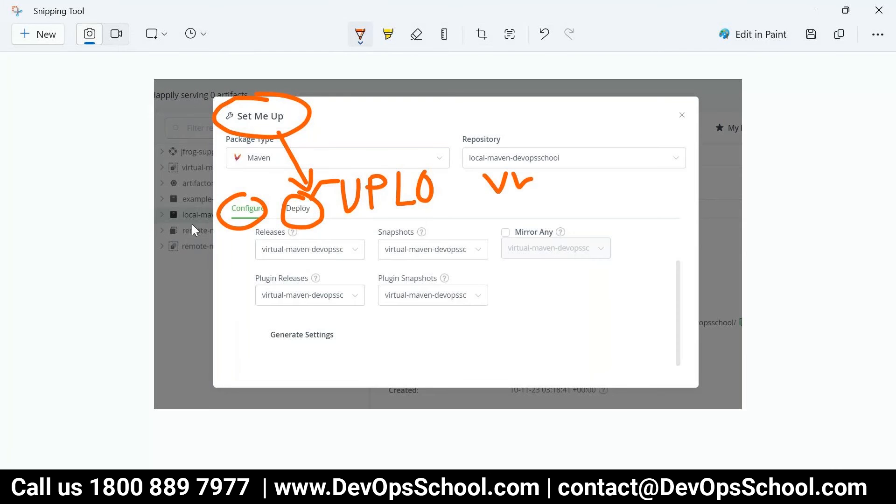
{"action": "left_click_drag", "start_coordinate": [221, 217], "coordinate": [170, 237]}
{"action": "left_click_drag", "start_coordinate": [103, 251], "coordinate": [104, 277]}
{"action": "left_click_drag", "start_coordinate": [124, 264], "coordinate": [141, 264]}
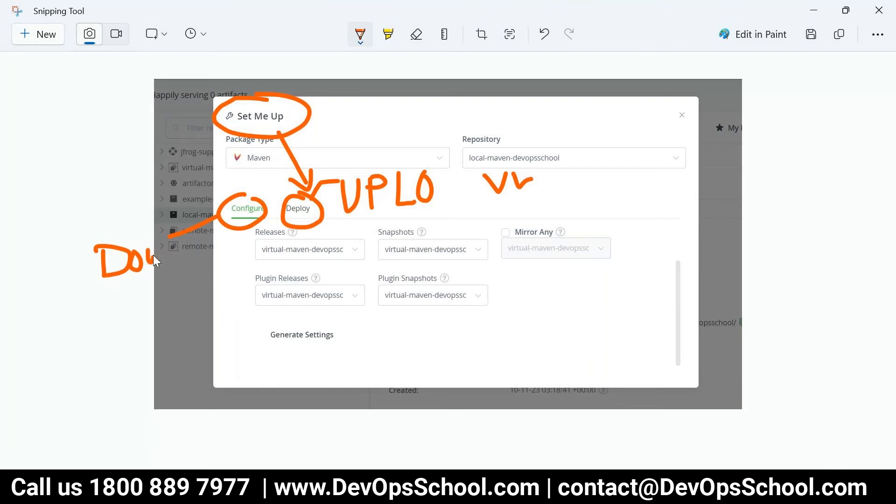
Draw arrows and underlines marking Configure as download and Deploy as upload
{"action": "left_click_drag", "start_coordinate": [101, 299], "coordinate": [170, 263]}
{"action": "left_click_drag", "start_coordinate": [239, 217], "coordinate": [225, 292]}
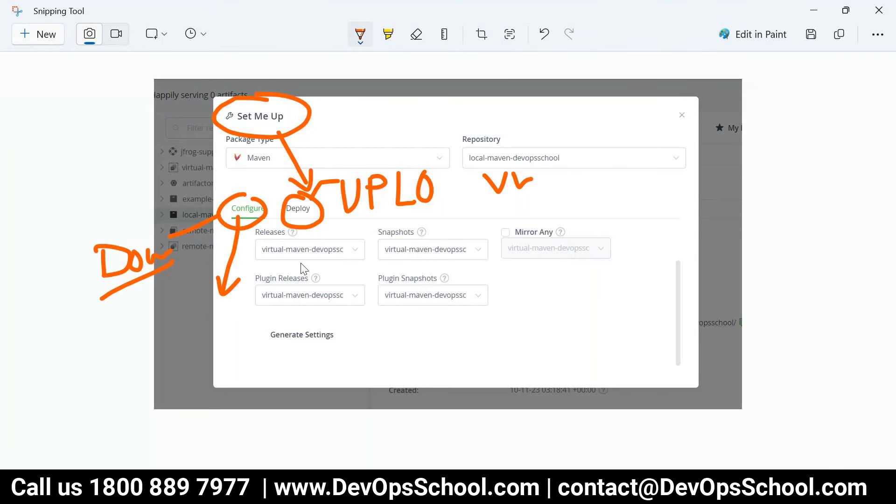
{"action": "mouse_move", "coordinate": [307, 216]}
{"action": "left_mouse_down"}
{"action": "mouse_move", "coordinate": [344, 236]}
{"action": "mouse_move", "coordinate": [345, 256]}
{"action": "left_mouse_up"}
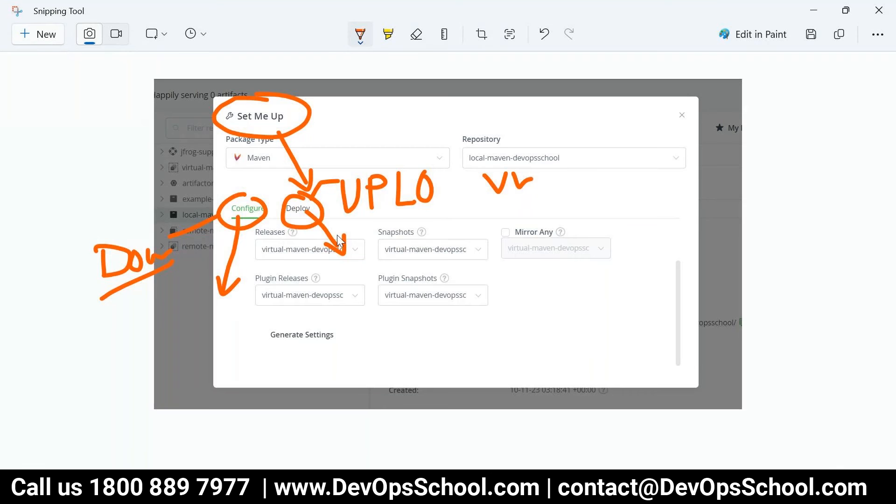
{"action": "left_click_drag", "start_coordinate": [314, 231], "coordinate": [439, 211]}
{"action": "left_click_drag", "start_coordinate": [173, 244], "coordinate": [70, 269]}
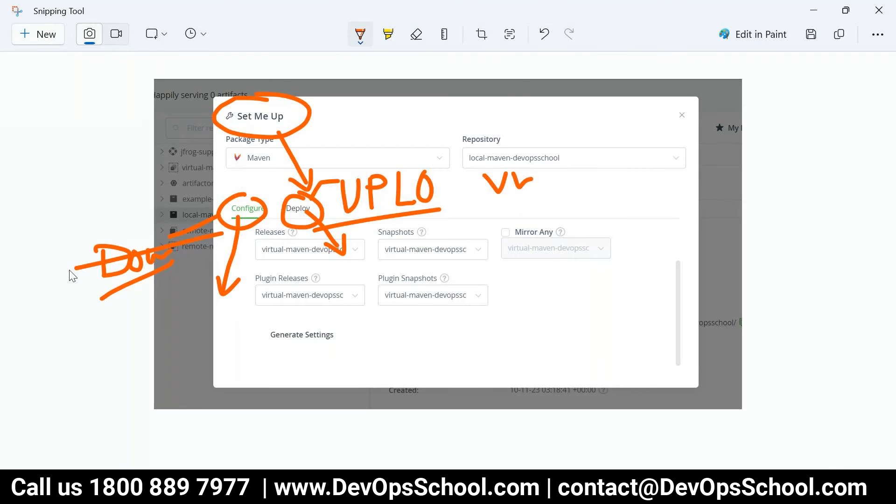
{"action": "mouse_move", "coordinate": [322, 178]}
{"action": "left_mouse_down"}
{"action": "mouse_move", "coordinate": [273, 216]}
{"action": "mouse_move", "coordinate": [314, 239]}
{"action": "mouse_move", "coordinate": [306, 186]}
{"action": "mouse_move", "coordinate": [278, 235]}
{"action": "mouse_move", "coordinate": [338, 229]}
{"action": "left_mouse_up"}
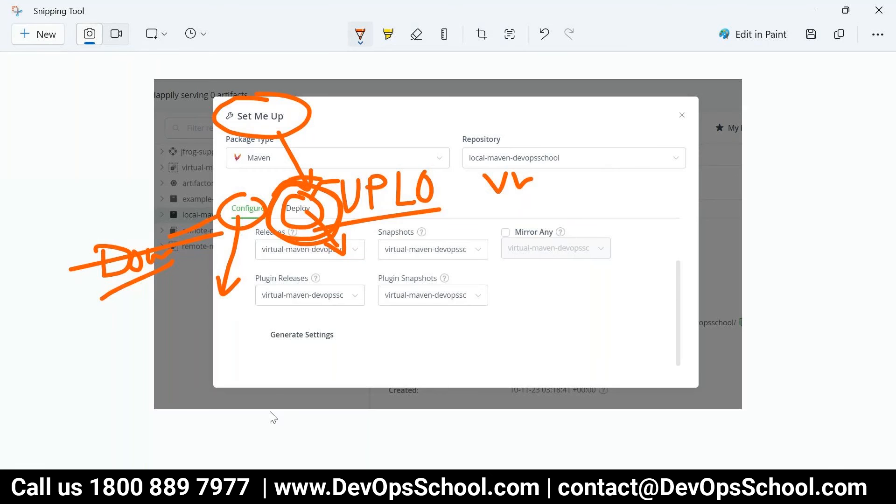
{"action": "left_click", "coordinate": [283, 488]}
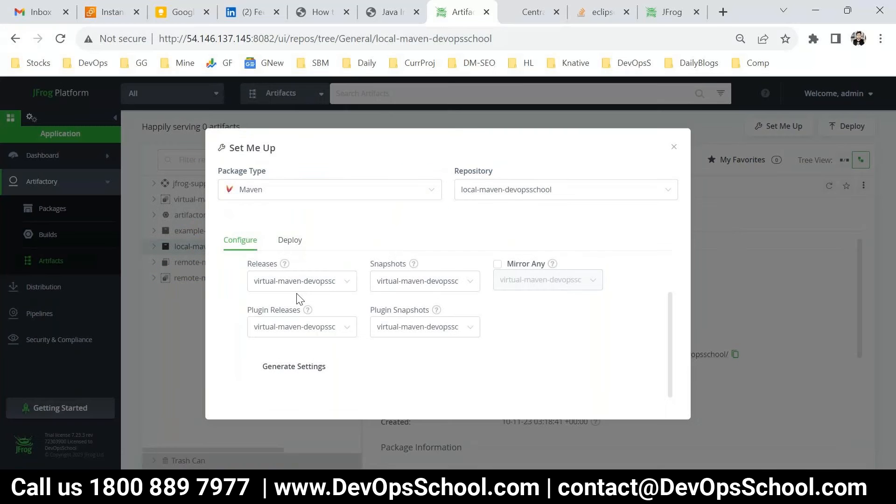
Copy the Deploy tab's distributionManagement snippet for local-maven-devopsschool
{"action": "left_click", "coordinate": [293, 250]}
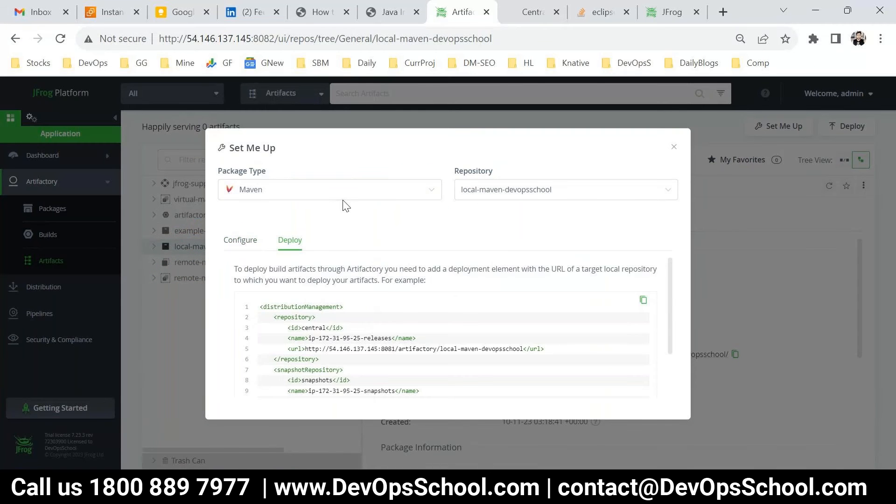
{"action": "left_click", "coordinate": [514, 190]}
{"action": "left_click", "coordinate": [502, 220]}
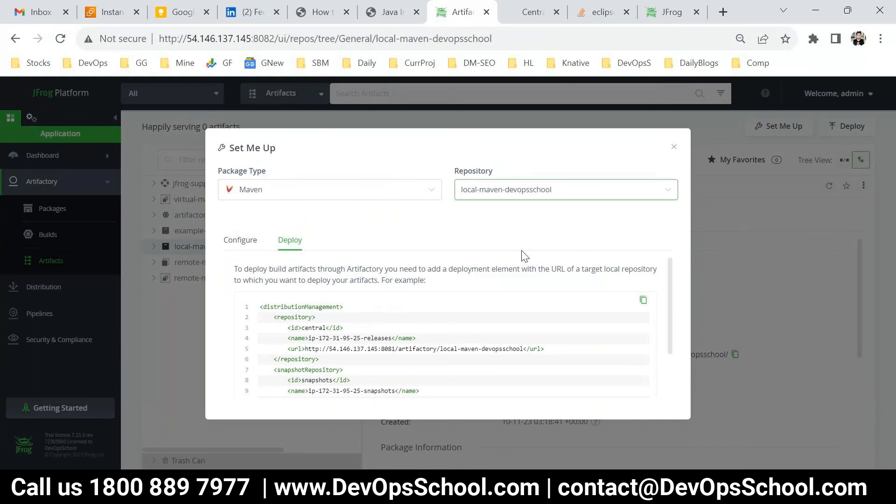
{"action": "scroll", "coordinate": [349, 322], "scroll_direction": "down", "scroll_amount": 2}
{"action": "scroll", "coordinate": [350, 323], "scroll_direction": "up", "scroll_amount": 3}
{"action": "left_click", "coordinate": [643, 301]}
{"action": "left_click", "coordinate": [644, 300]}
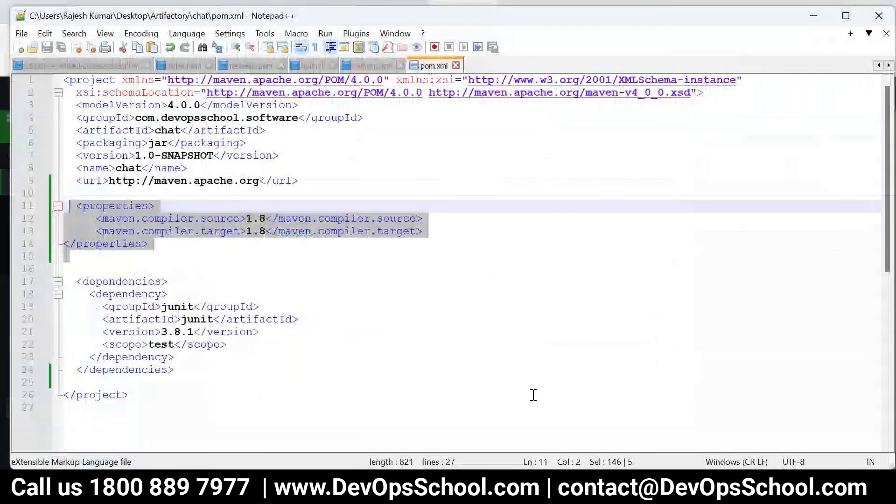
Paste the distributionManagement block after </properties> in the chat pom.xml and save it
{"action": "left_click", "coordinate": [151, 256]}
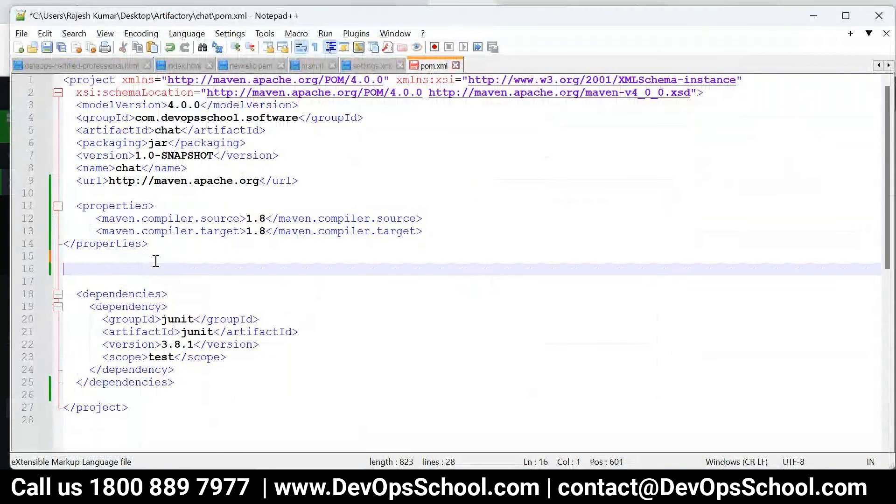
{"action": "key", "text": "ctrl+v"}
{"action": "scroll", "coordinate": [165, 291], "scroll_direction": "up", "scroll_amount": 1}
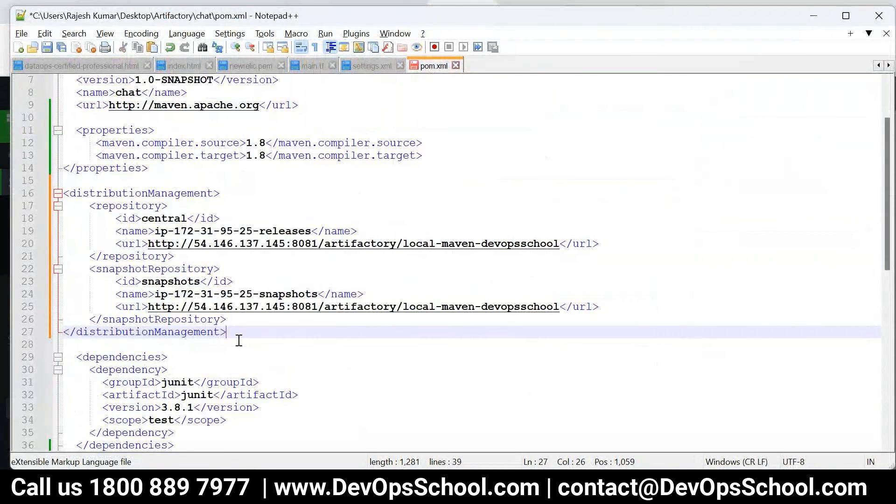
{"action": "left_click", "coordinate": [65, 187], "text": "shift"}
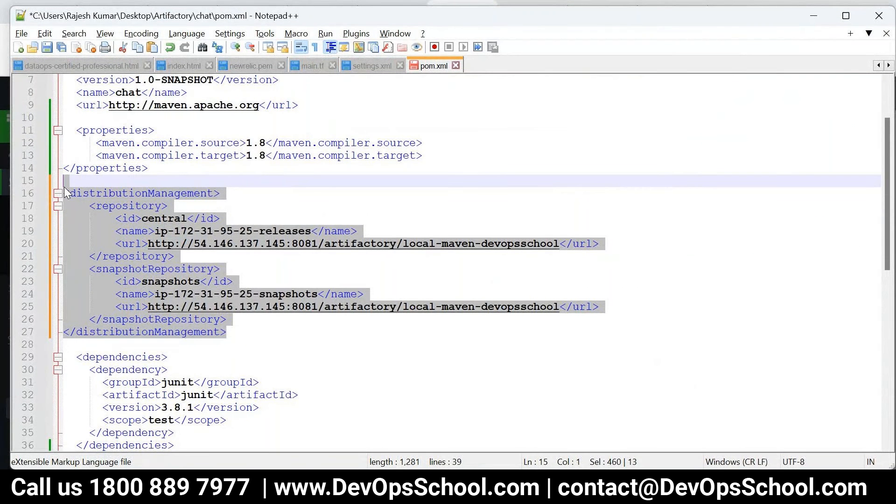
{"action": "key", "text": "ctrl+s"}
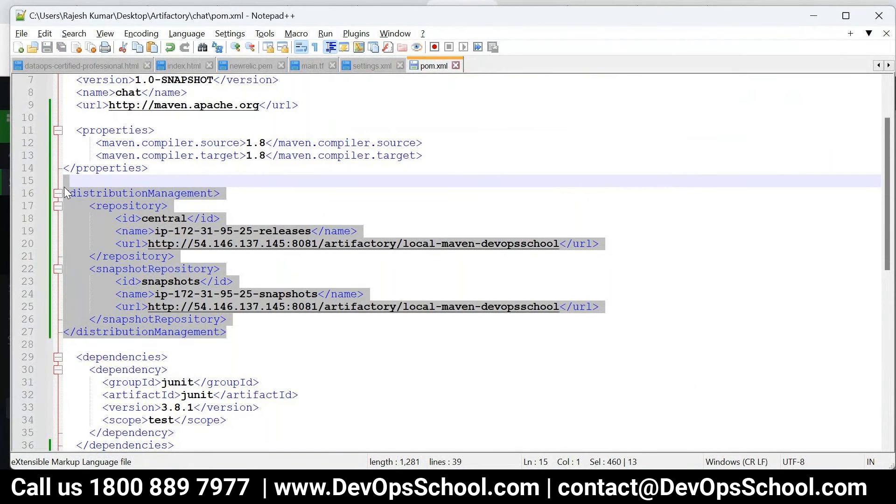
{"action": "left_click", "coordinate": [376, 178]}
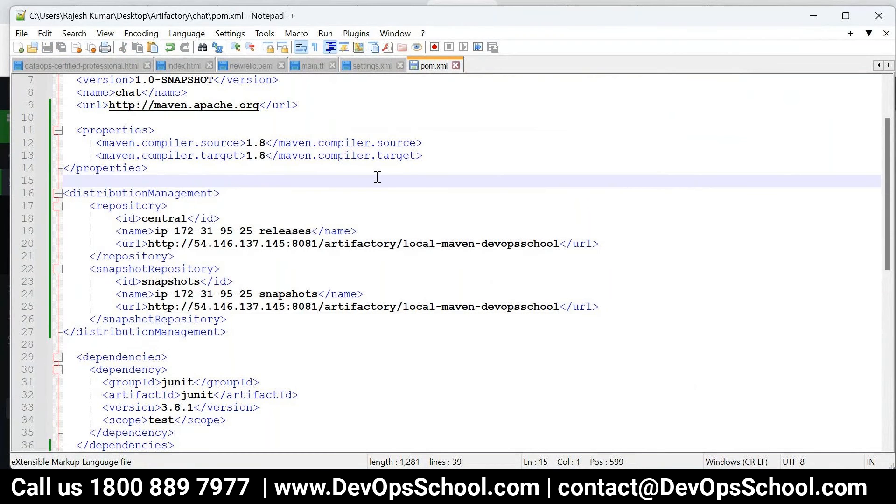
{"action": "key", "text": "alt+Tab"}
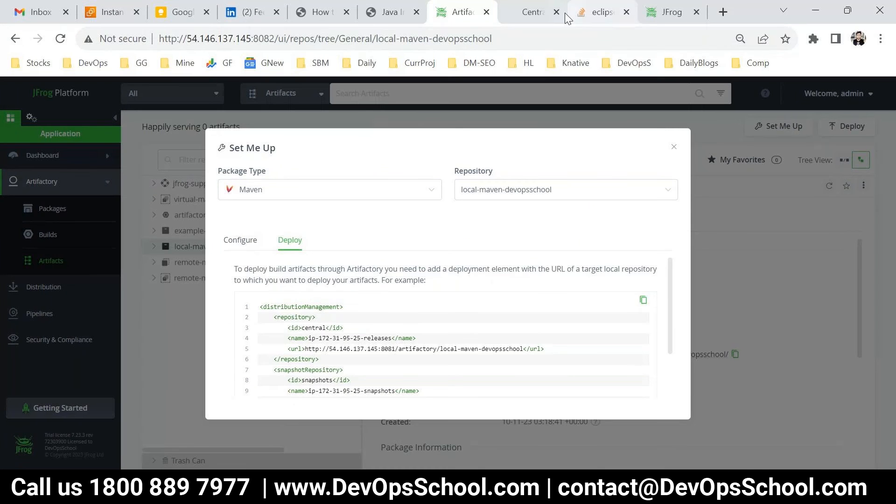
Scroll the DevOpsSchool tutorial from the Modify pom.xml step down to Step 6 on settings.xml
{"action": "left_click", "coordinate": [513, 15]}
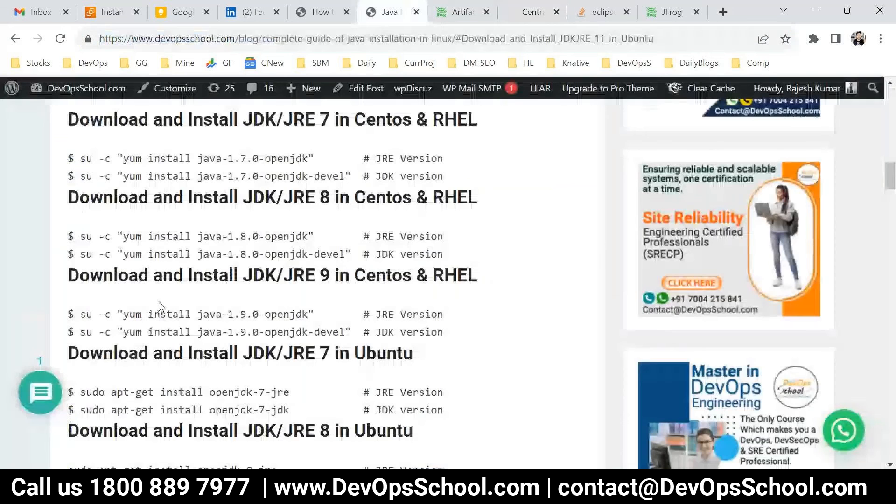
{"action": "left_click", "coordinate": [316, 11]}
{"action": "left_click_drag", "start_coordinate": [171, 156], "coordinate": [312, 156]}
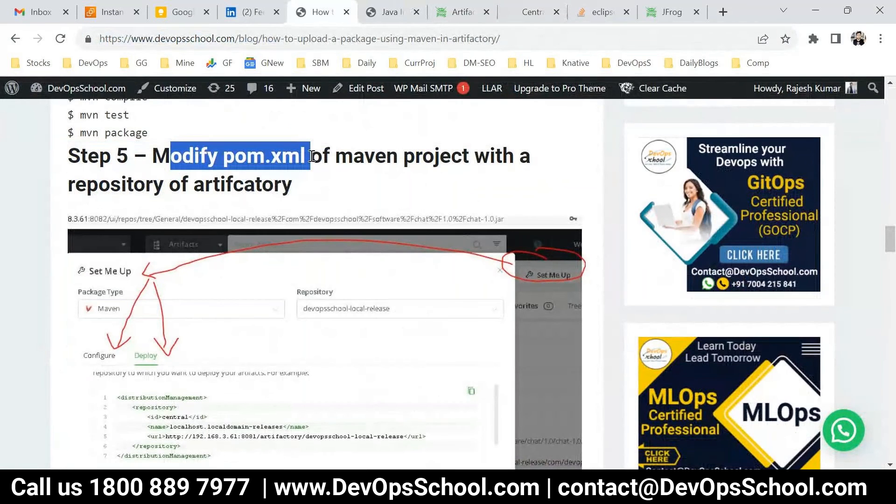
{"action": "scroll", "coordinate": [333, 281], "scroll_direction": "down", "scroll_amount": 3}
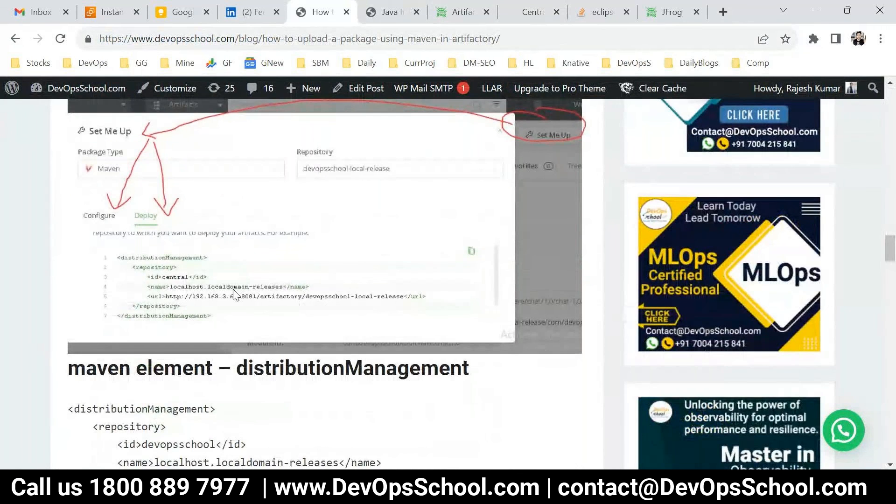
{"action": "scroll", "coordinate": [234, 294], "scroll_direction": "down", "scroll_amount": 4}
{"action": "scroll", "coordinate": [157, 288], "scroll_direction": "down", "scroll_amount": 1}
{"action": "left_click_drag", "start_coordinate": [86, 130], "coordinate": [306, 301]}
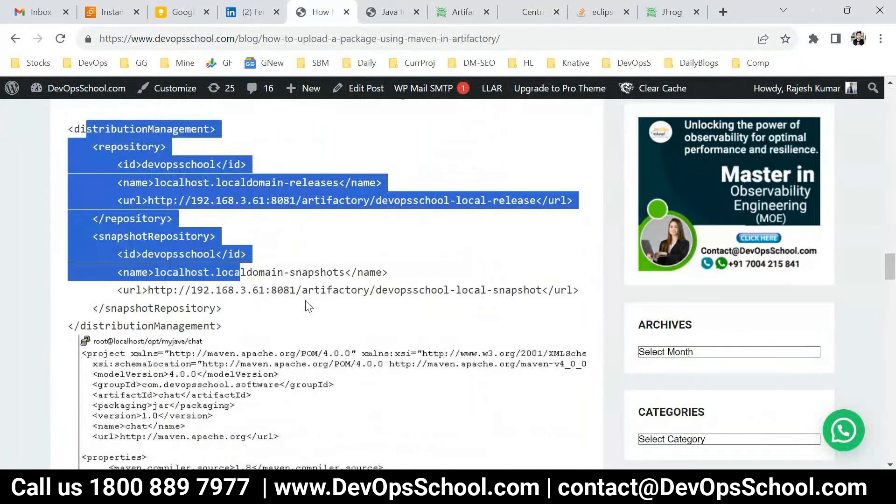
{"action": "scroll", "coordinate": [221, 248], "scroll_direction": "down", "scroll_amount": 5}
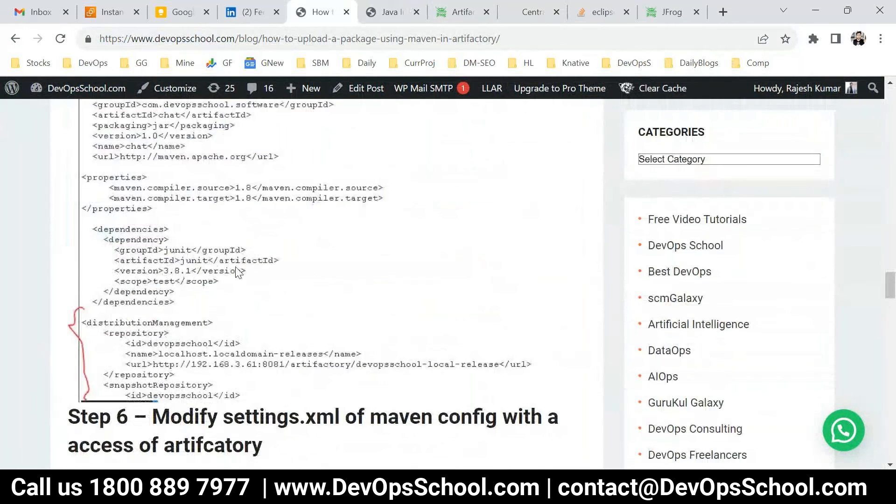
{"action": "scroll", "coordinate": [240, 276], "scroll_direction": "down", "scroll_amount": 1}
{"action": "scroll", "coordinate": [240, 276], "scroll_direction": "down", "scroll_amount": 4}
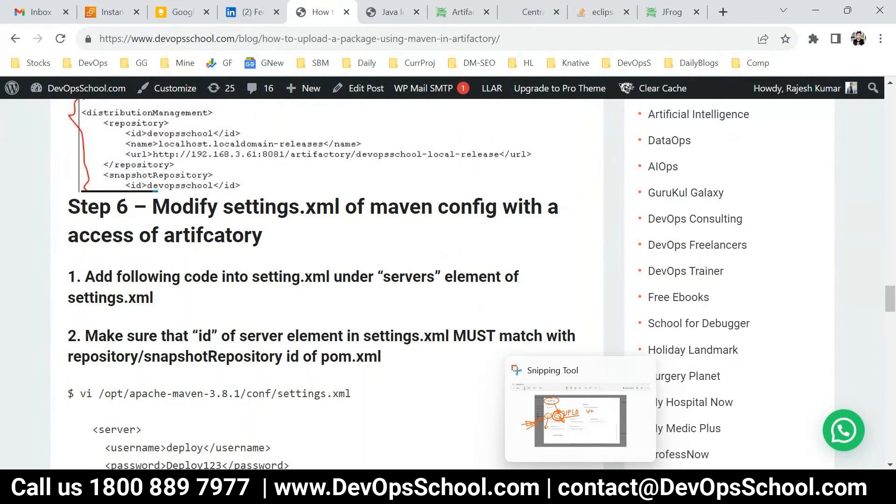
{"action": "left_click", "coordinate": [581, 491]}
{"action": "left_click", "coordinate": [643, 490]}
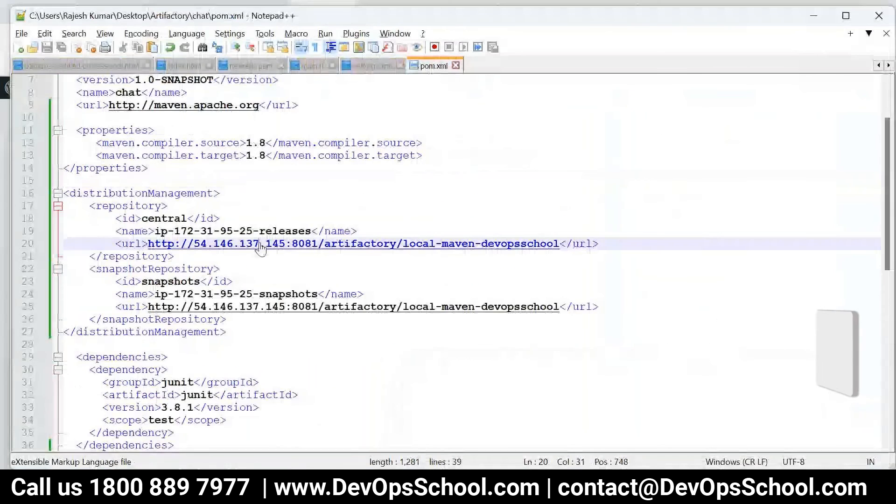
{"action": "left_click_drag", "start_coordinate": [306, 317], "coordinate": [77, 192]}
{"action": "left_click", "coordinate": [256, 280]}
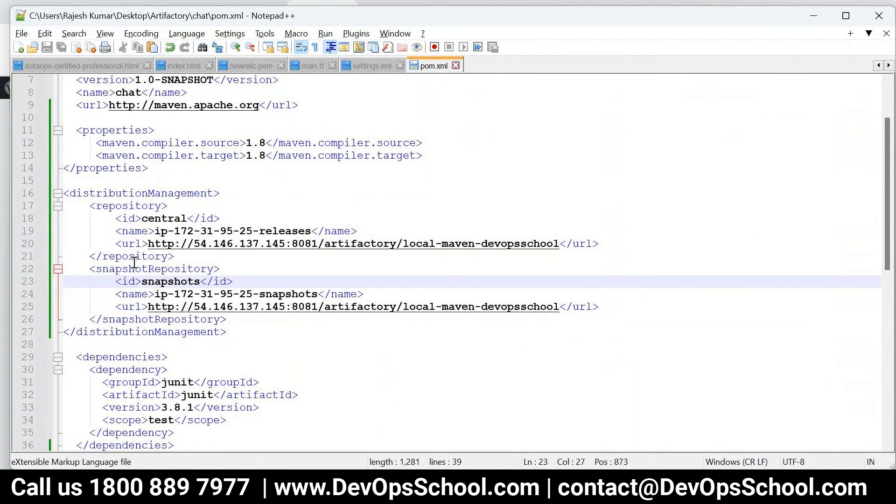
{"action": "left_click", "coordinate": [90, 207]}
{"action": "left_click_drag", "start_coordinate": [91, 207], "coordinate": [175, 257]}
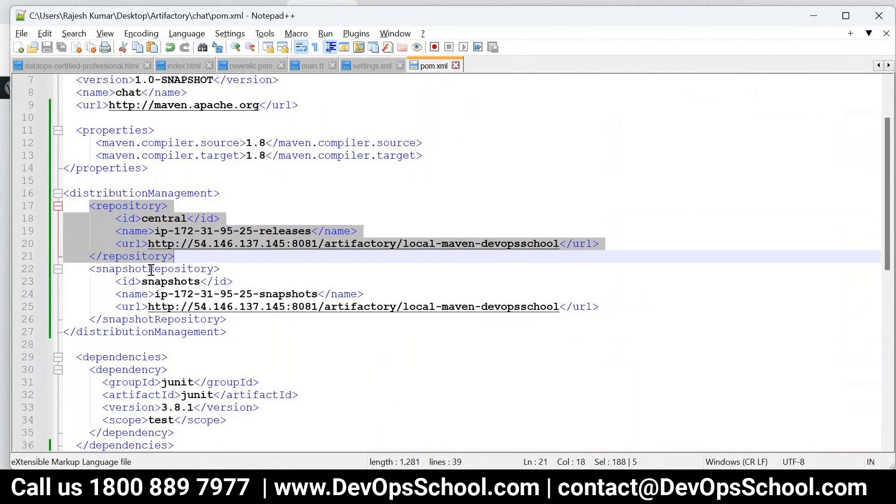
{"action": "left_click_drag", "start_coordinate": [90, 270], "coordinate": [241, 317]}
{"action": "left_click_drag", "start_coordinate": [175, 256], "coordinate": [80, 205]}
{"action": "scroll", "coordinate": [198, 289], "scroll_direction": "up", "scroll_amount": 2}
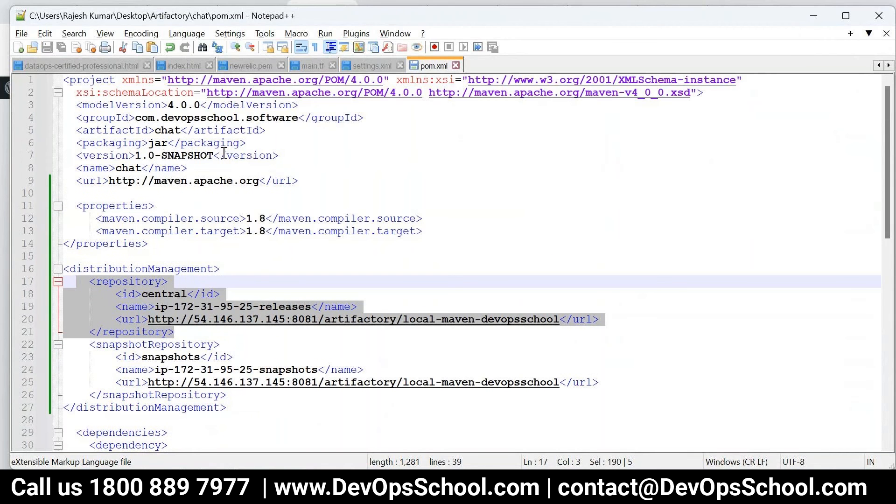
{"action": "left_click_drag", "start_coordinate": [220, 155], "coordinate": [131, 155]}
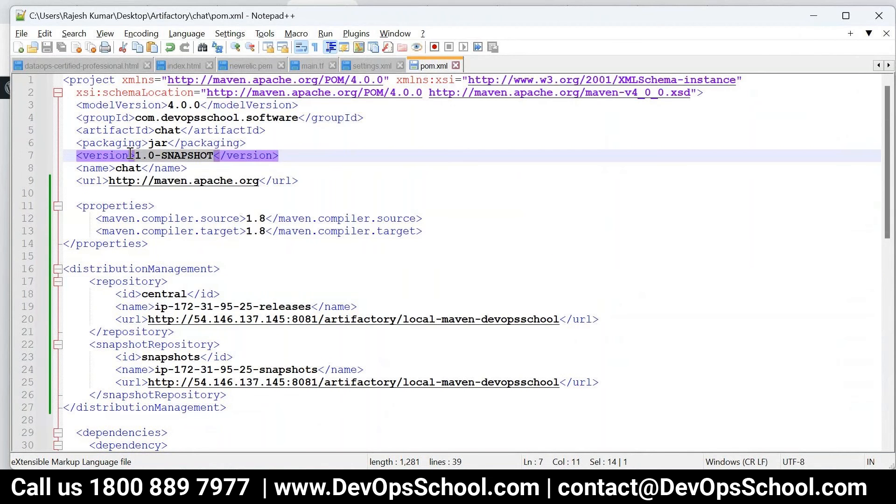
{"action": "left_click", "coordinate": [212, 156]}
{"action": "left_click_drag", "start_coordinate": [212, 155], "coordinate": [156, 160]}
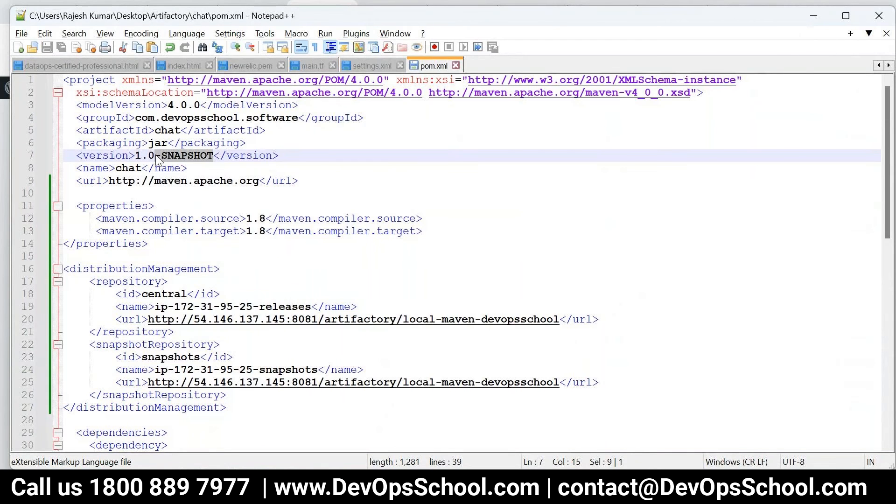
{"action": "key", "text": "Delete"}
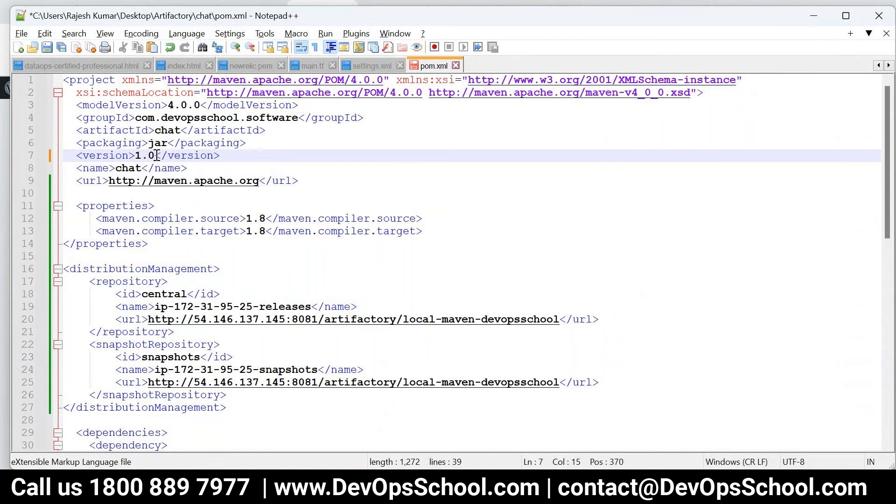
{"action": "key", "text": "ctrl+z"}
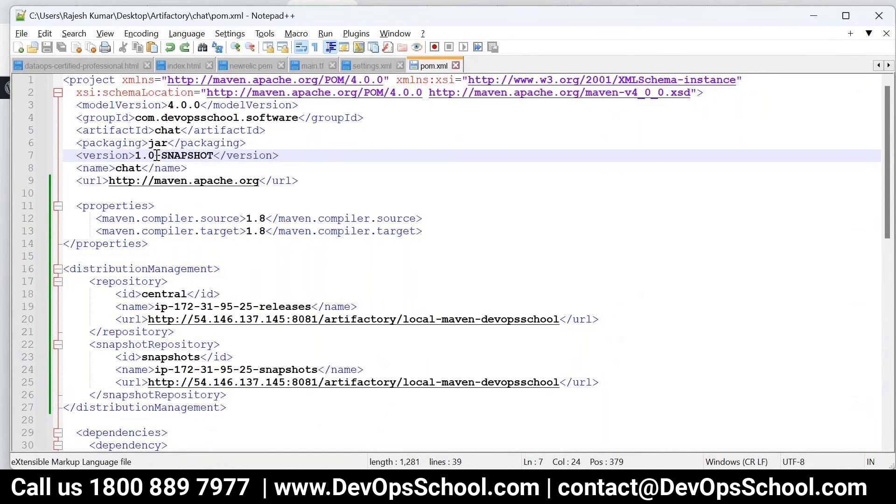
{"action": "double_click", "coordinate": [207, 158]}
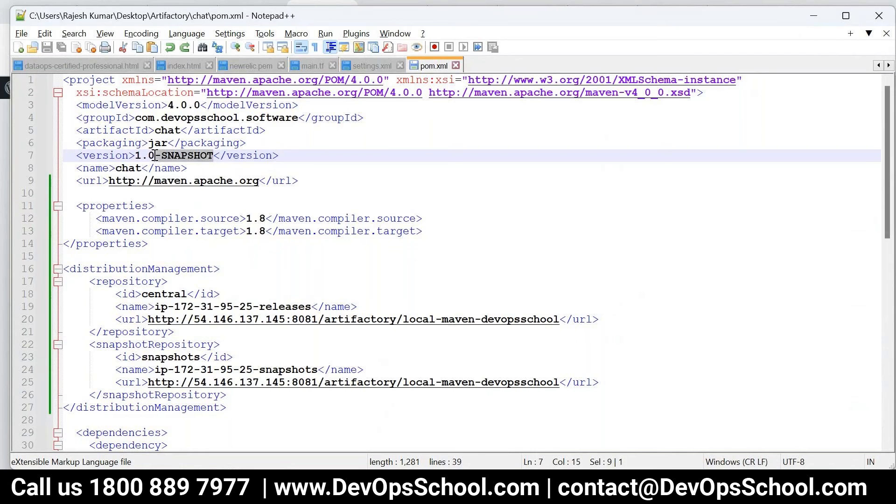
{"action": "left_click", "coordinate": [112, 359]}
{"action": "left_click_drag", "start_coordinate": [112, 359], "coordinate": [225, 398]}
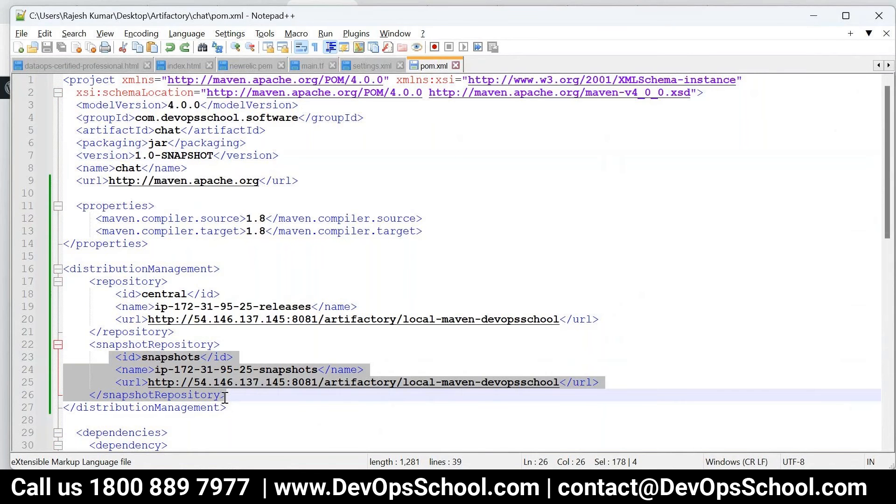
{"action": "left_click", "coordinate": [214, 172]}
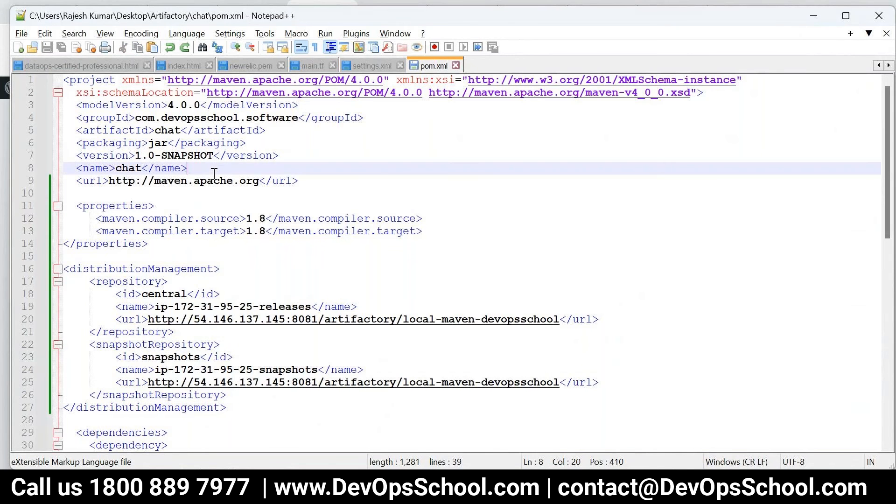
{"action": "key", "text": "ctrl+z"}
{"action": "key", "text": "ctrl+y"}
{"action": "left_click_drag", "start_coordinate": [214, 156], "coordinate": [164, 157]}
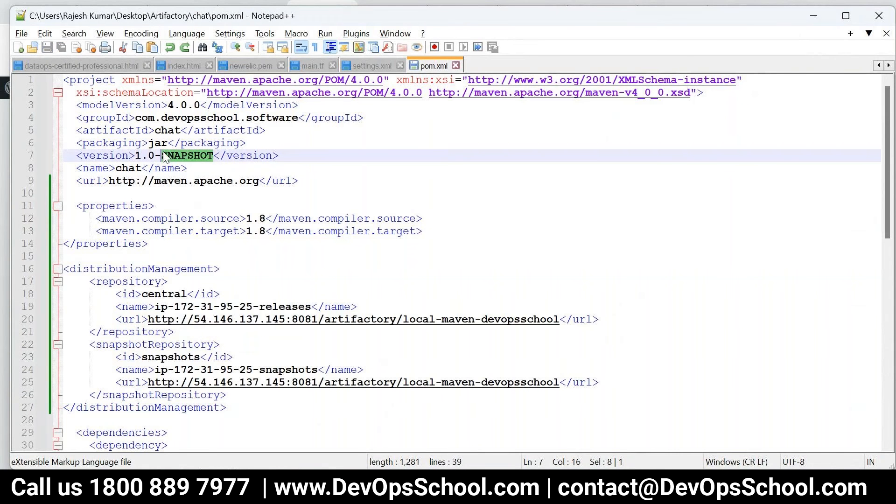
{"action": "key", "text": "BackSpace"}
{"action": "key", "text": "BackSpace"}
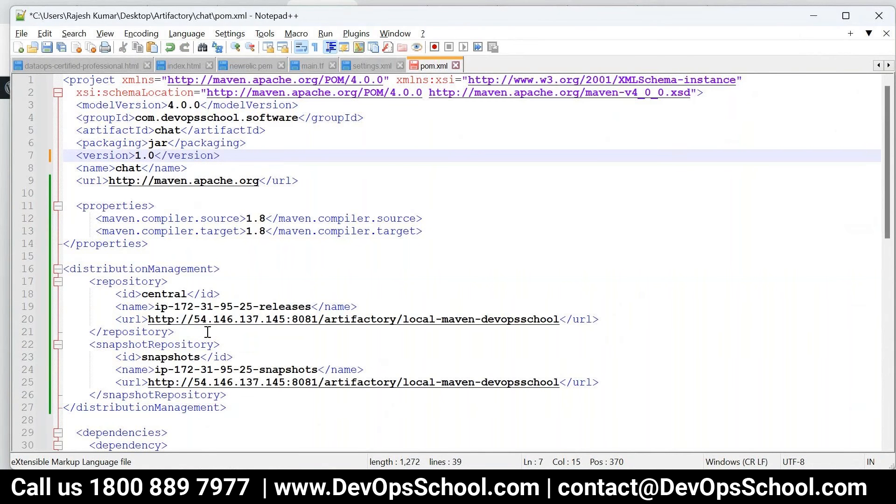
{"action": "left_click_drag", "start_coordinate": [208, 331], "coordinate": [84, 288]}
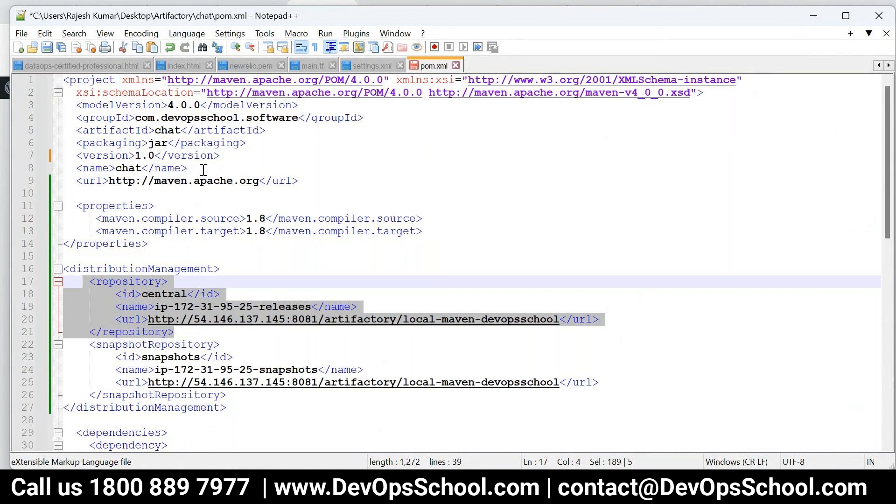
{"action": "key", "text": "ctrl+z"}
{"action": "key", "text": "ctrl+z"}
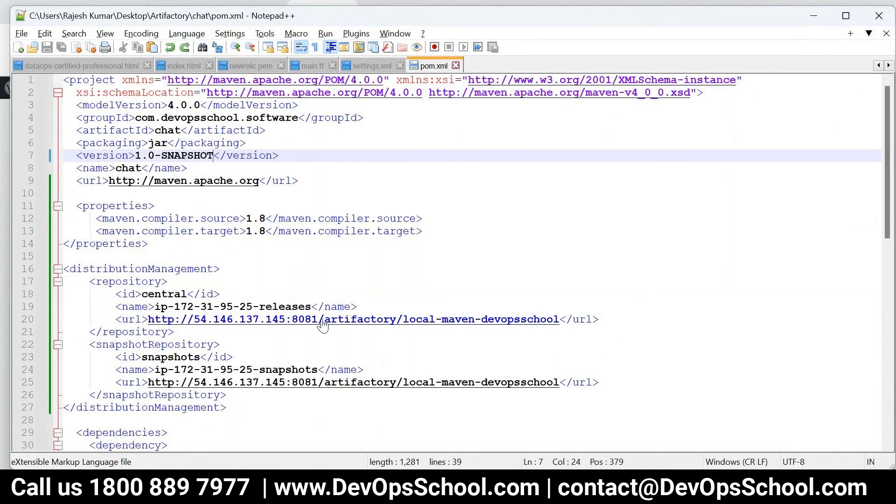
{"action": "left_click_drag", "start_coordinate": [602, 322], "coordinate": [158, 317]}
{"action": "left_click_drag", "start_coordinate": [600, 383], "coordinate": [245, 378]}
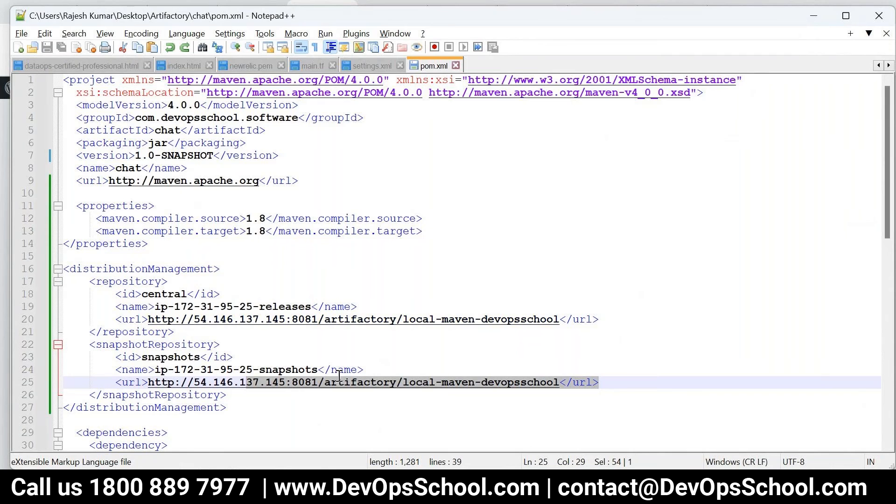
{"action": "double_click", "coordinate": [155, 295]}
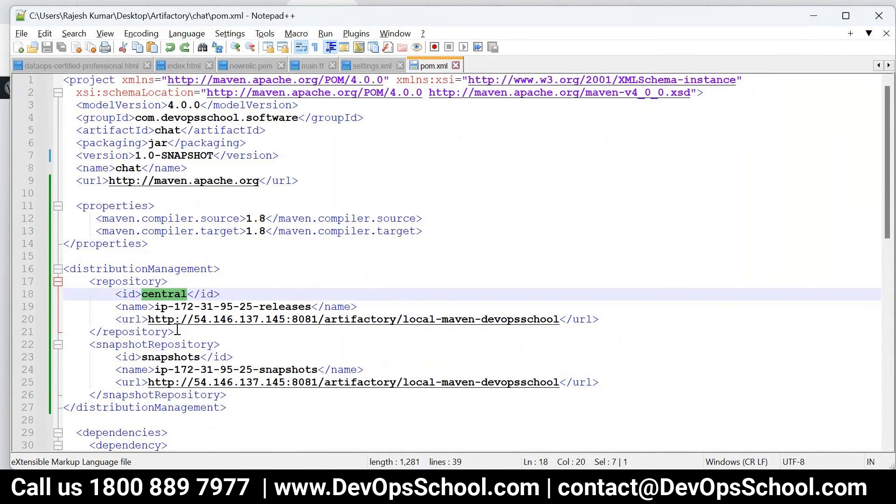
{"action": "left_click_drag", "start_coordinate": [177, 331], "coordinate": [85, 284]}
{"action": "double_click", "coordinate": [166, 294]}
{"action": "left_click_drag", "start_coordinate": [227, 395], "coordinate": [69, 344]}
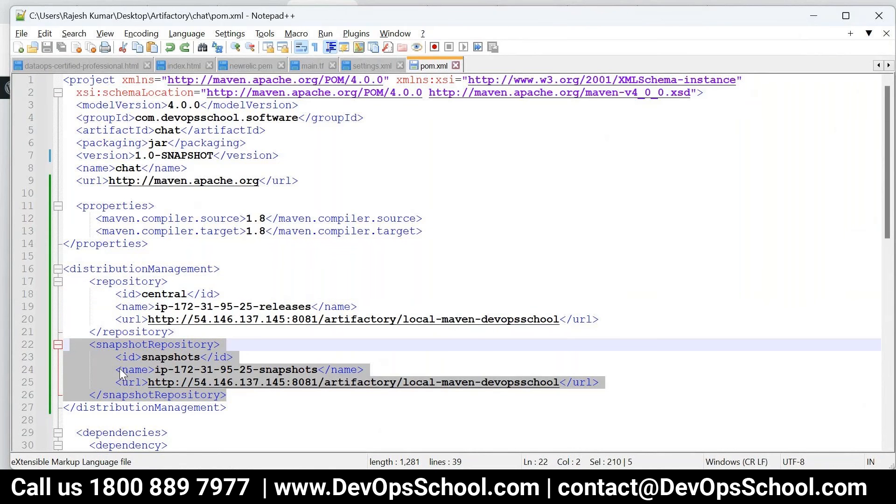
{"action": "double_click", "coordinate": [170, 357]}
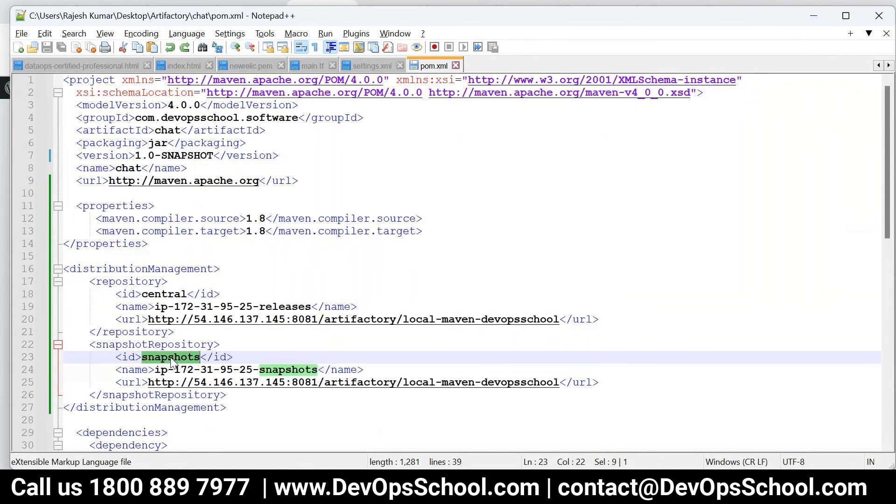
{"action": "left_click_drag", "start_coordinate": [560, 321], "coordinate": [142, 322]}
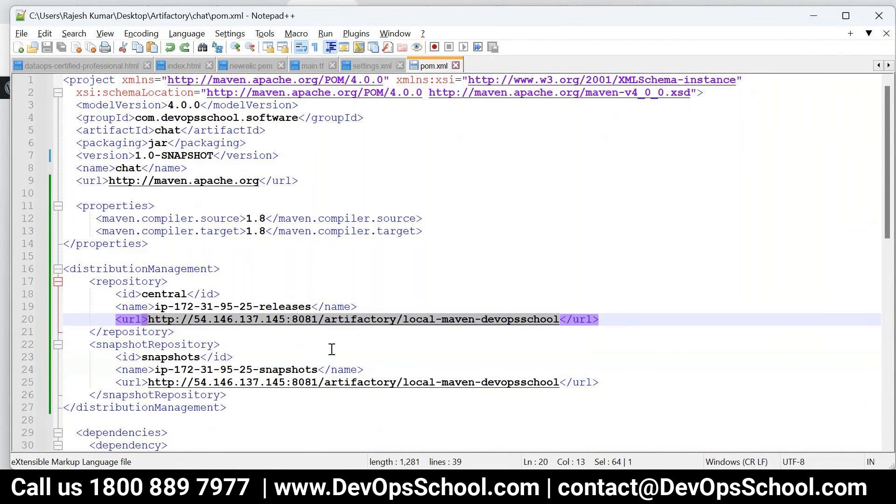
{"action": "left_click", "coordinate": [562, 385]}
{"action": "left_click_drag", "start_coordinate": [562, 385], "coordinate": [174, 382]}
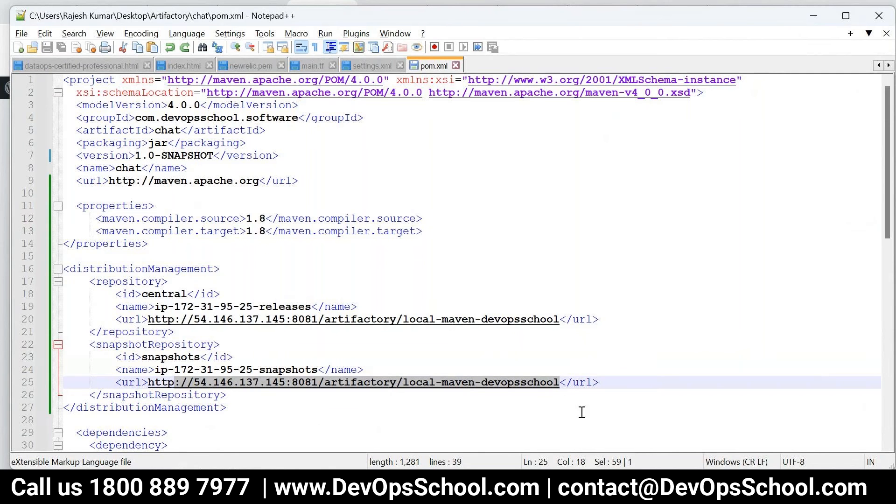
Read the tutorial's Step 6 on adding Artifactory server credentials to settings.xml
{"action": "left_click", "coordinate": [373, 488]}
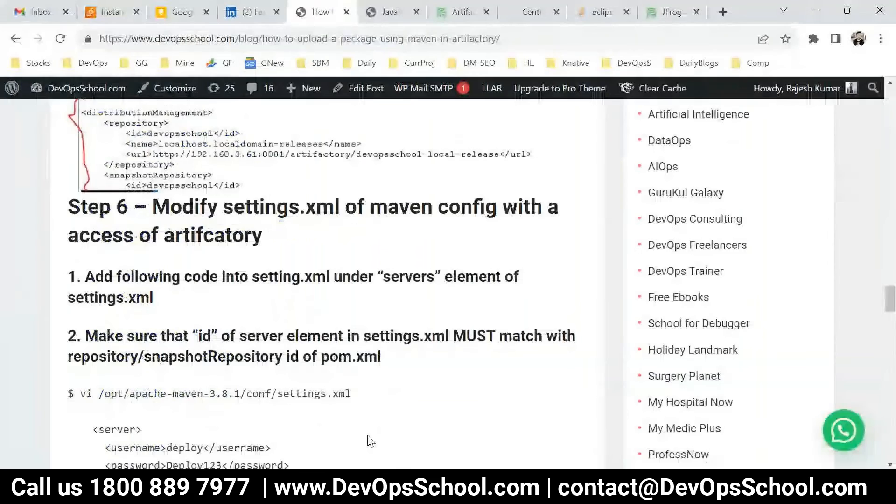
{"action": "left_click_drag", "start_coordinate": [160, 201], "coordinate": [267, 237]}
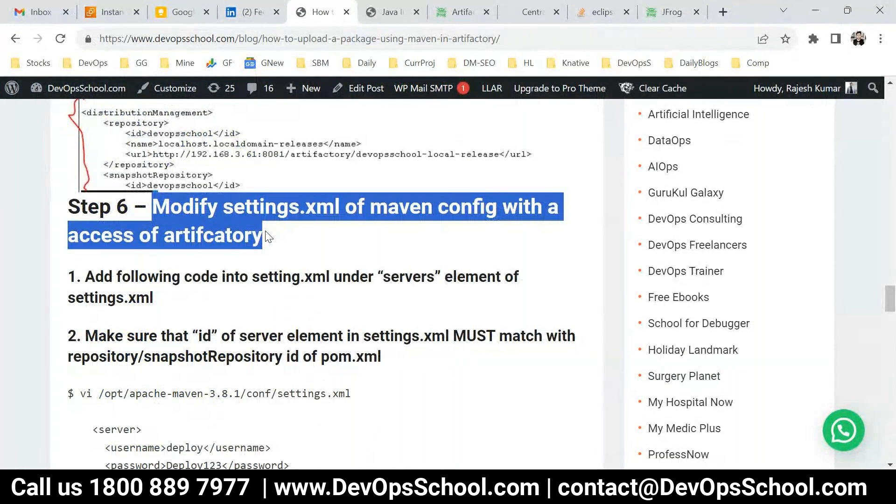
{"action": "left_click", "coordinate": [257, 225]}
{"action": "left_click_drag", "start_coordinate": [224, 206], "coordinate": [495, 208]}
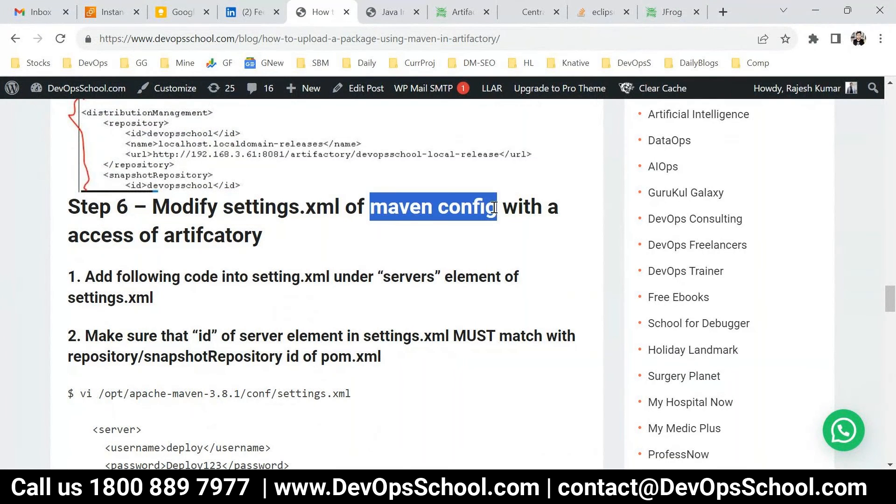
{"action": "left_click_drag", "start_coordinate": [101, 236], "coordinate": [263, 232]}
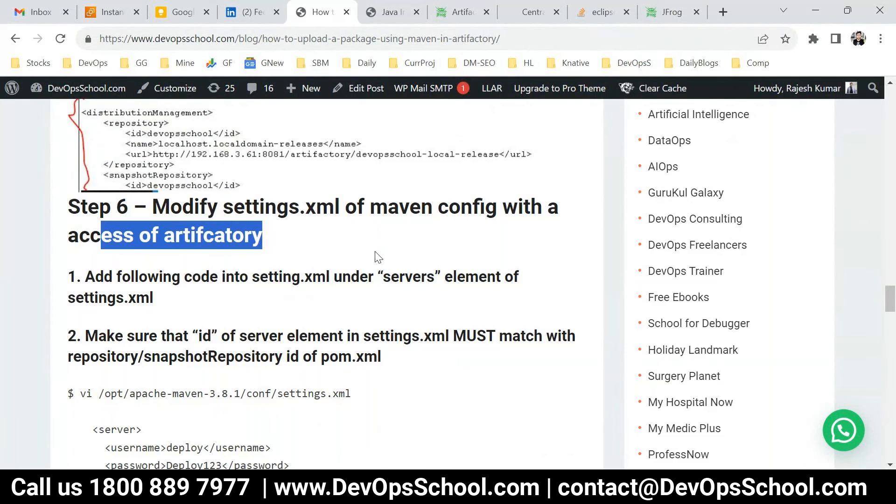
{"action": "scroll", "coordinate": [376, 256], "scroll_direction": "down", "scroll_amount": 1}
{"action": "left_click", "coordinate": [540, 485]}
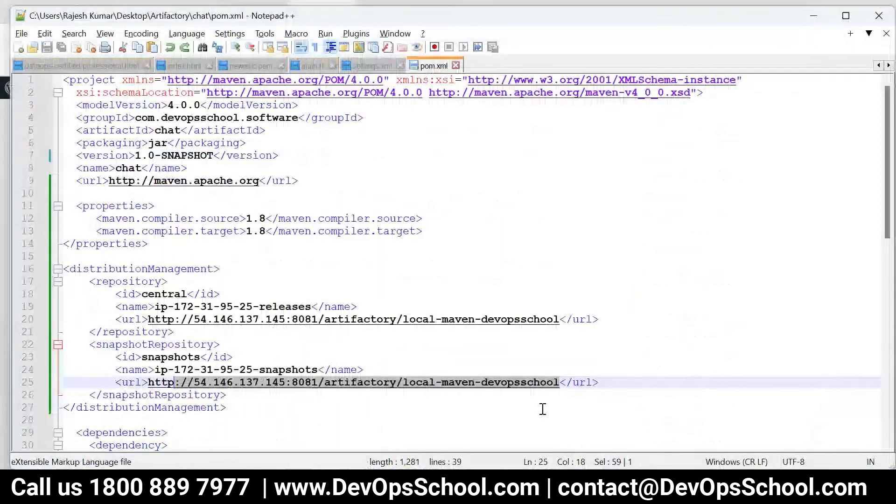
Locate the servers section on line 111 of Maven's settings.xml
{"action": "left_click", "coordinate": [376, 66]}
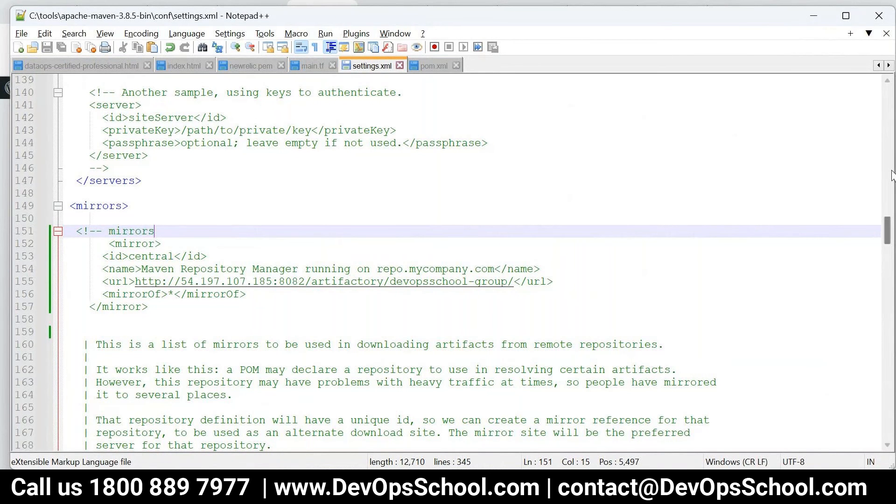
{"action": "left_click_drag", "start_coordinate": [888, 237], "coordinate": [819, 100]}
{"action": "scroll", "coordinate": [711, 265], "scroll_direction": "down", "scroll_amount": 15}
{"action": "scroll", "coordinate": [711, 266], "scroll_direction": "down", "scroll_amount": 18}
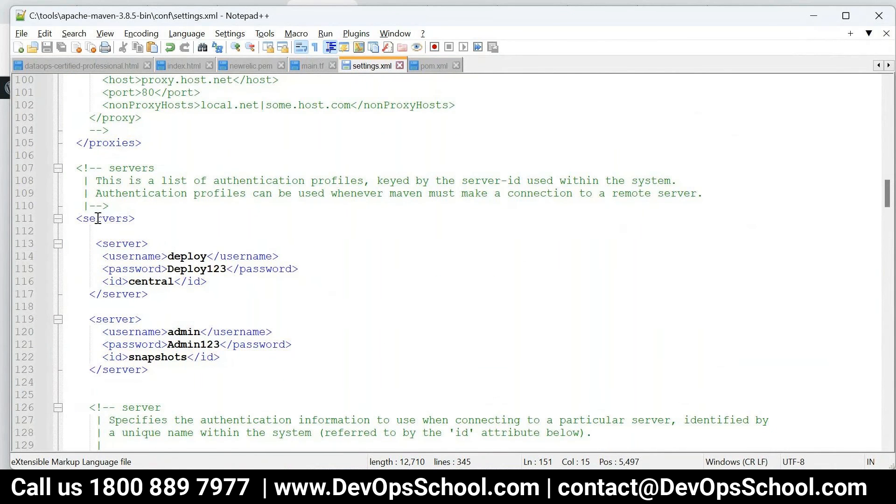
{"action": "double_click", "coordinate": [98, 218]}
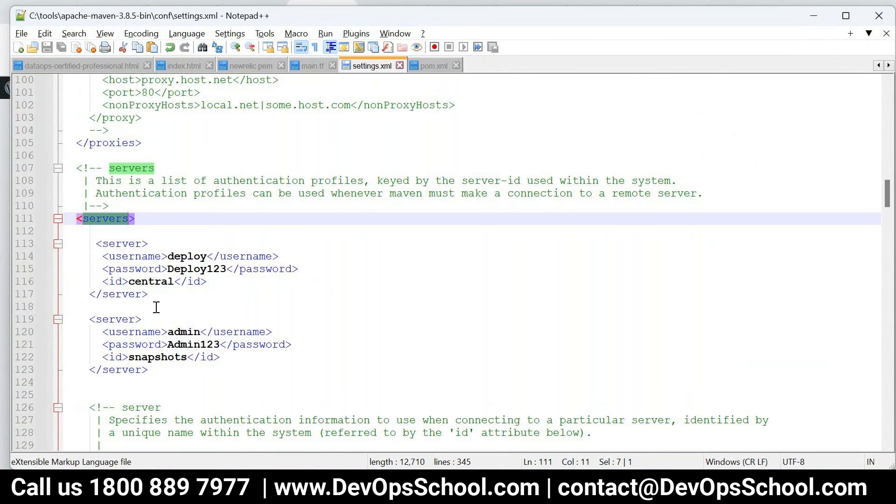
Paste copies of the first server entry at the top of the servers section
{"action": "left_click", "coordinate": [166, 216]}
{"action": "key", "text": "Return"}
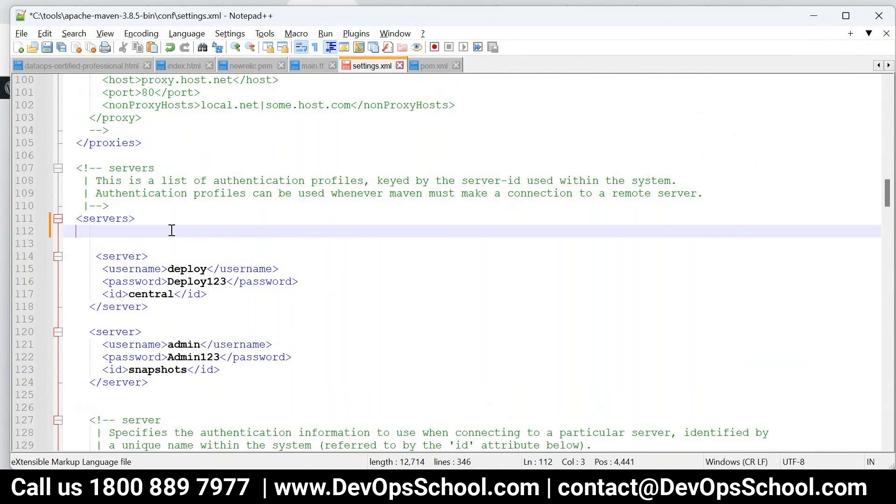
{"action": "left_click_drag", "start_coordinate": [173, 294], "coordinate": [42, 260]}
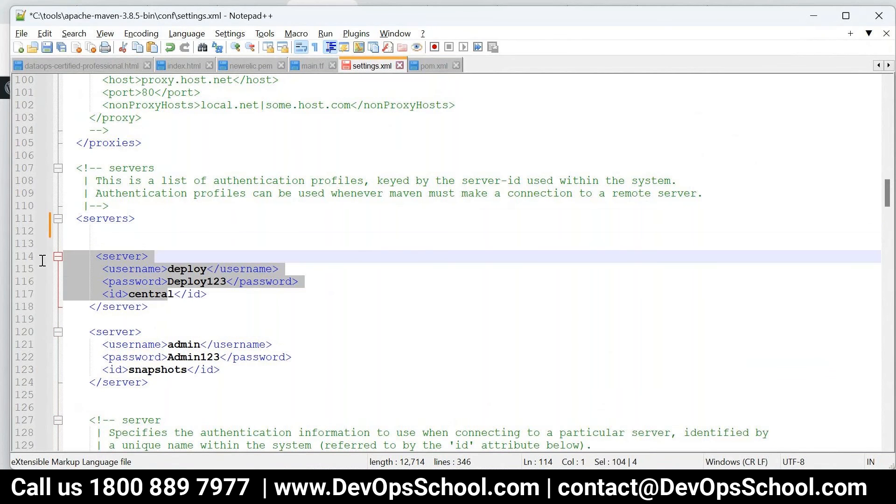
{"action": "left_click", "coordinate": [90, 230]}
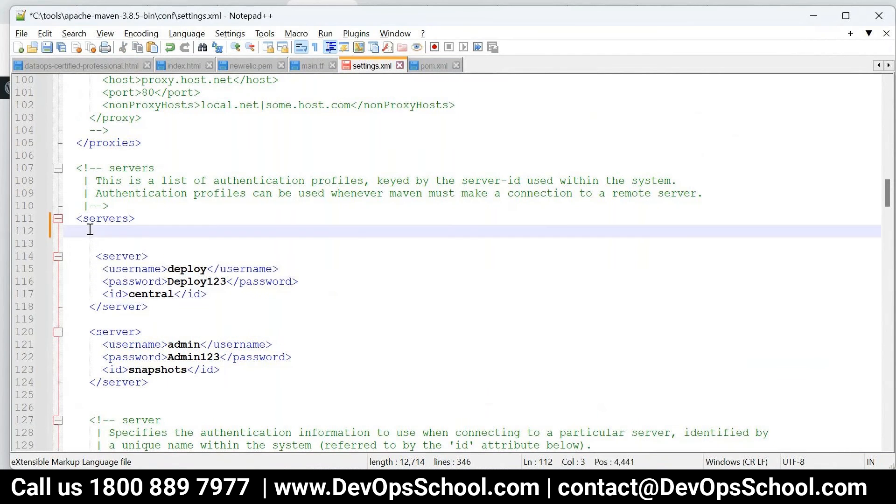
{"action": "key", "text": "Return"}
{"action": "key", "text": "ctrl+v"}
{"action": "key", "text": "Return"}
{"action": "key", "text": "Return"}
{"action": "key", "text": "ctrl+v"}
Set the new entry's username to admin and enter the admin password, deleting the extra copy
{"action": "left_click_drag", "start_coordinate": [104, 244], "coordinate": [64, 245]}
{"action": "double_click", "coordinate": [182, 256]}
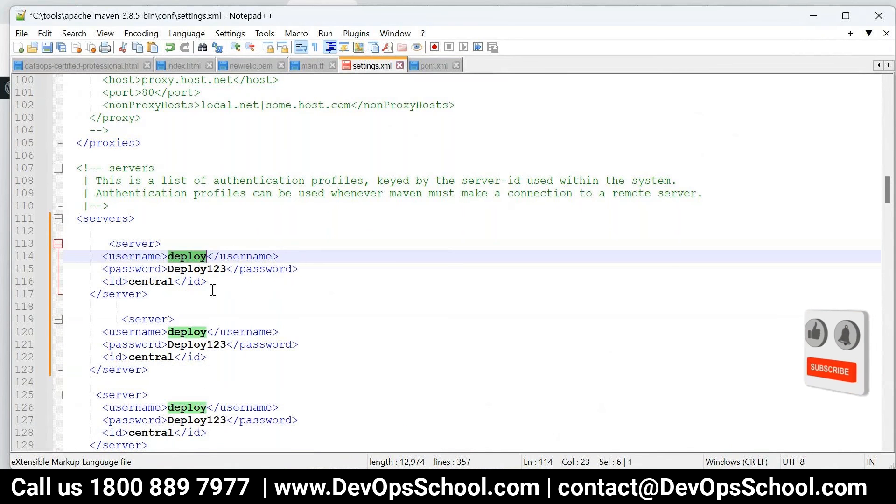
{"action": "type", "text": "admin"}
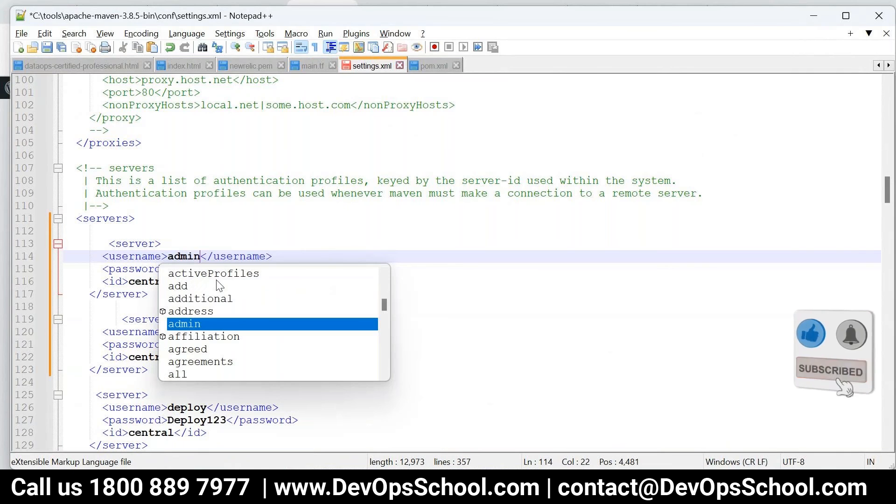
{"action": "double_click", "coordinate": [209, 269]}
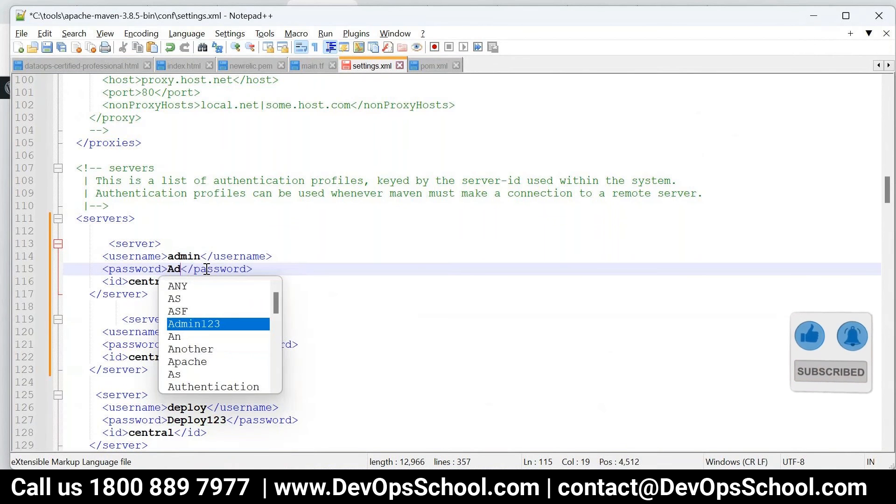
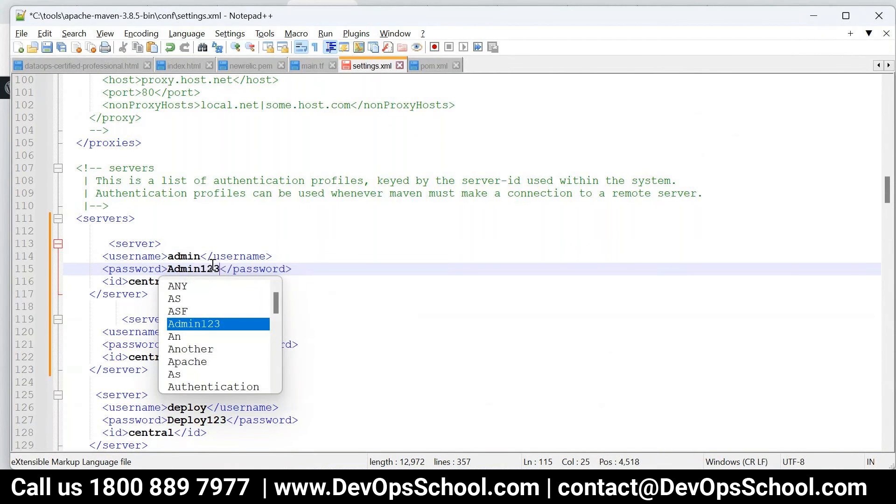
{"action": "double_click", "coordinate": [185, 256]}
{"action": "left_click_drag", "start_coordinate": [203, 374], "coordinate": [56, 317]}
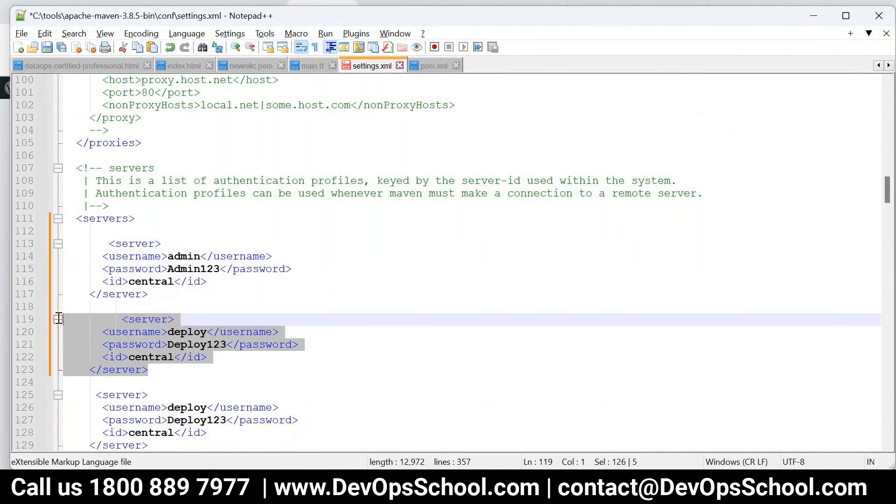
{"action": "key", "text": "Delete"}
Duplicate the edited admin server entry as a second id-central entry
{"action": "left_click_drag", "start_coordinate": [152, 295], "coordinate": [90, 244]}
{"action": "key", "text": "ctrl+c"}
{"action": "left_click", "coordinate": [142, 318]}
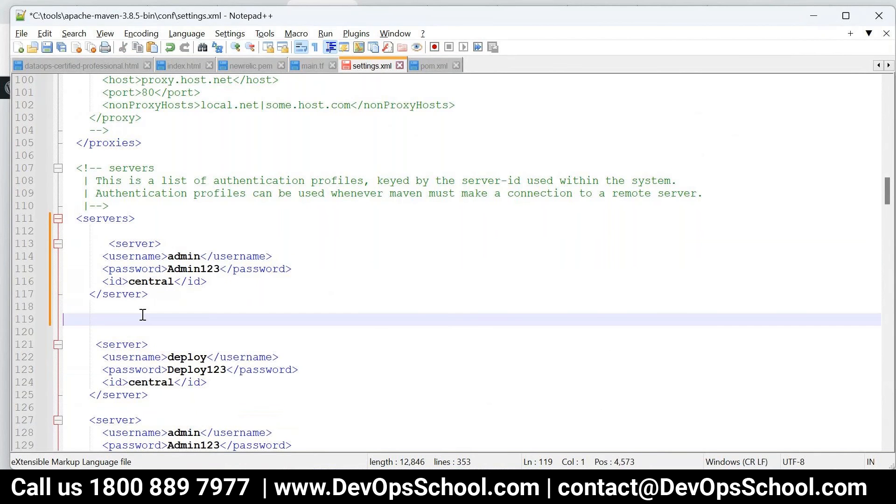
{"action": "key", "text": "ctrl+v"}
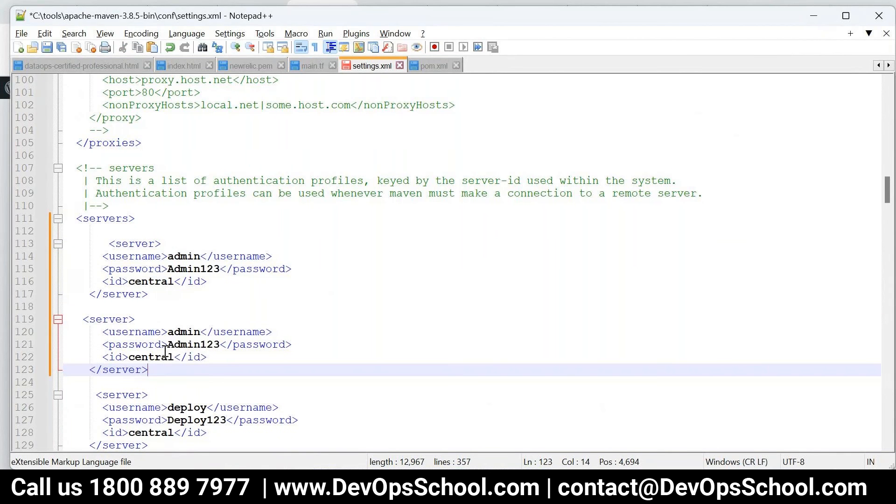
{"action": "left_click_drag", "start_coordinate": [154, 294], "coordinate": [104, 233]}
{"action": "left_click_drag", "start_coordinate": [149, 370], "coordinate": [66, 316]}
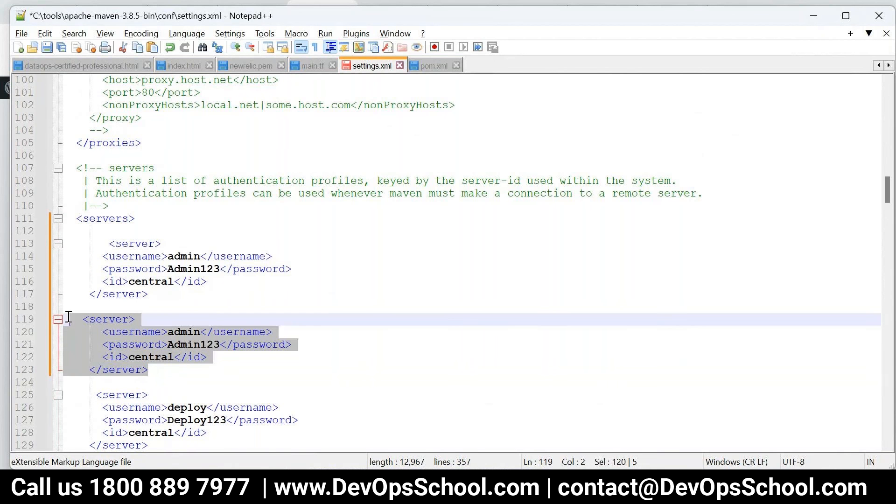
{"action": "left_click", "coordinate": [420, 66]}
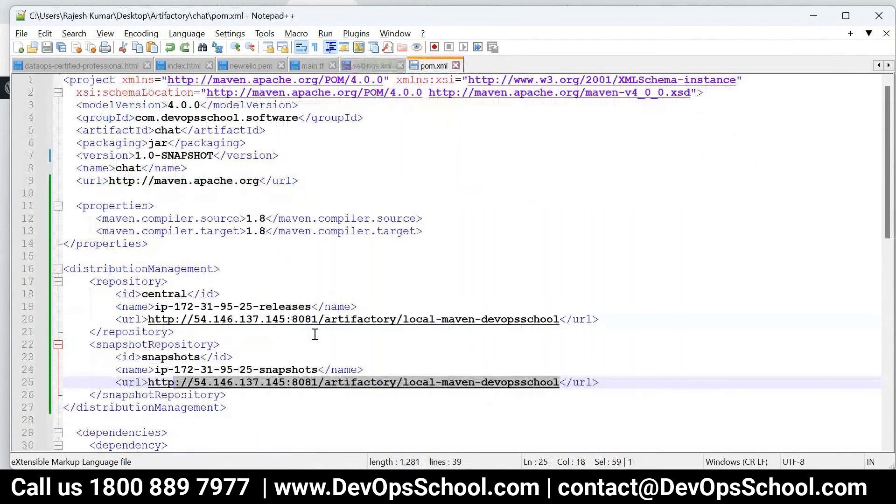
Compare pom.xml's repository ids central and snapshots with the settings.xml server entries
{"action": "left_click_drag", "start_coordinate": [315, 335], "coordinate": [106, 284]}
{"action": "left_click", "coordinate": [248, 295]}
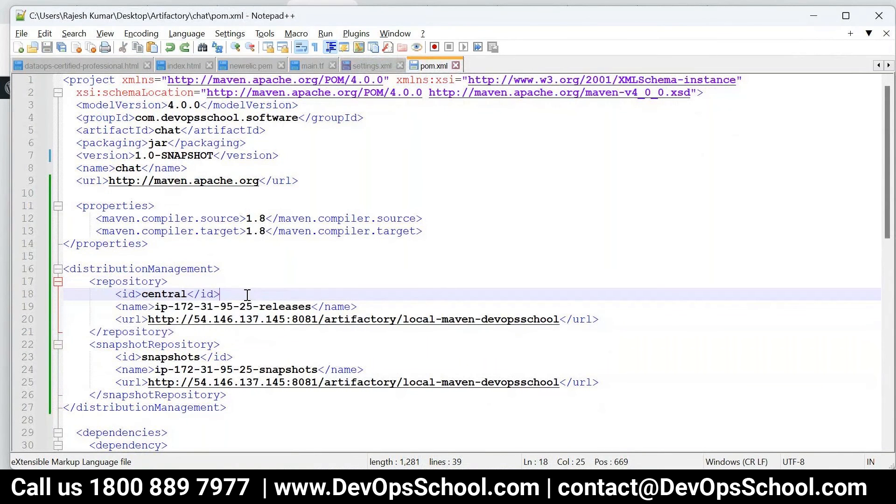
{"action": "double_click", "coordinate": [167, 357]}
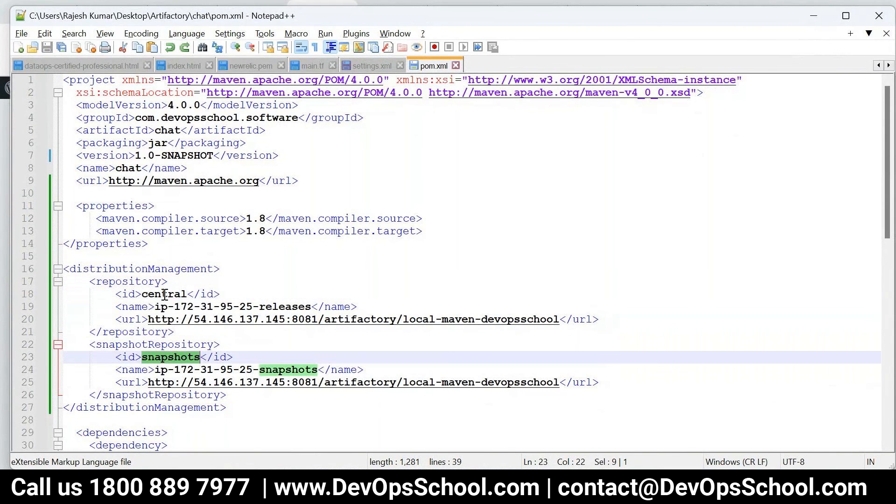
{"action": "double_click", "coordinate": [165, 295]}
{"action": "double_click", "coordinate": [163, 357]}
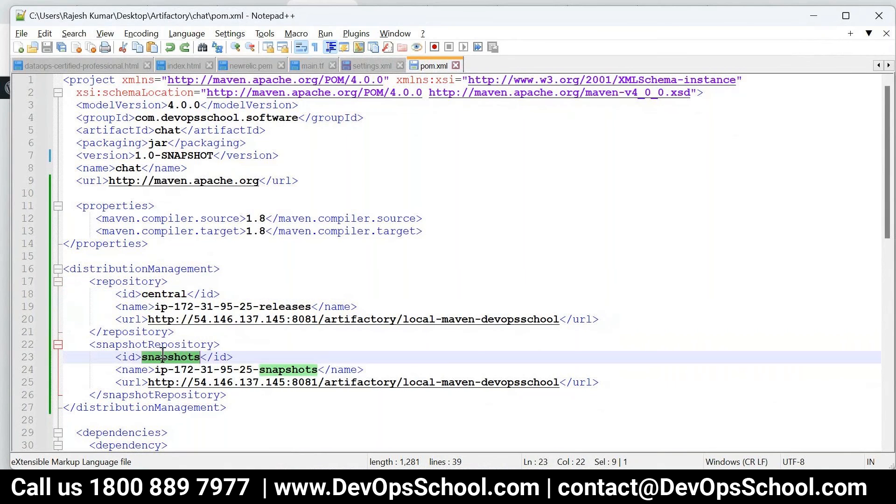
{"action": "left_click", "coordinate": [372, 67]}
{"action": "double_click", "coordinate": [184, 257]}
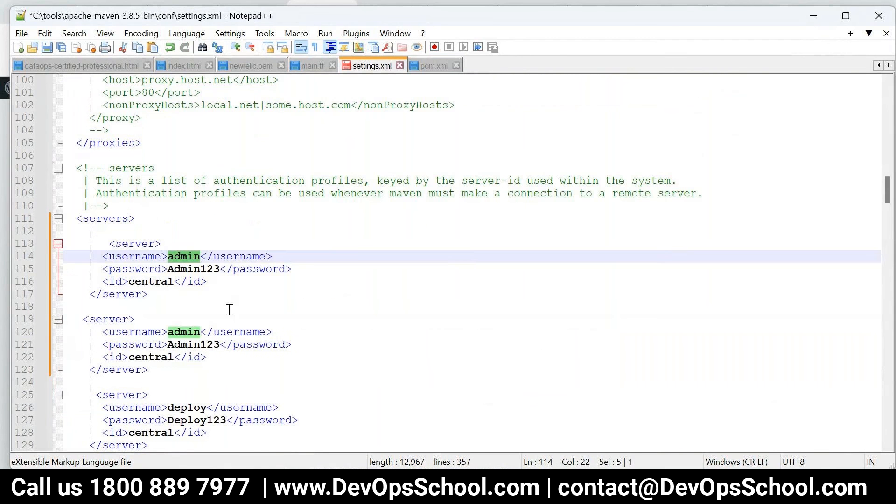
{"action": "double_click", "coordinate": [151, 282]}
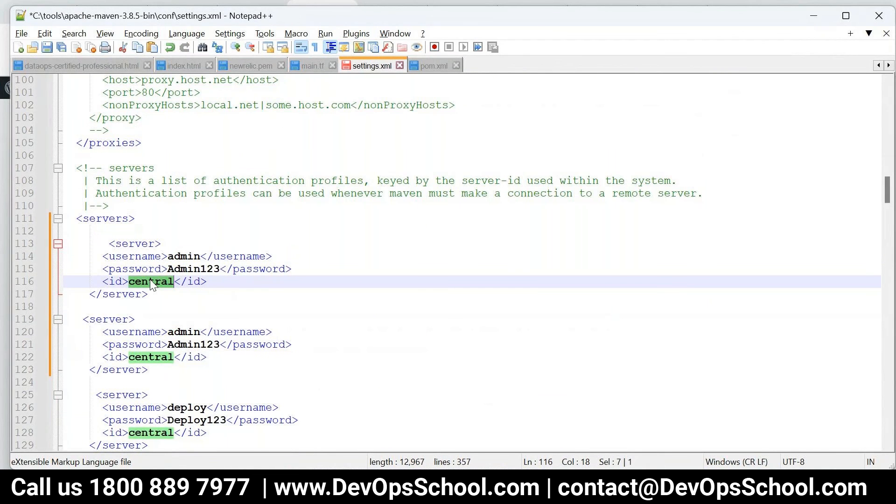
{"action": "left_click", "coordinate": [488, 488]}
{"action": "left_click", "coordinate": [435, 66]}
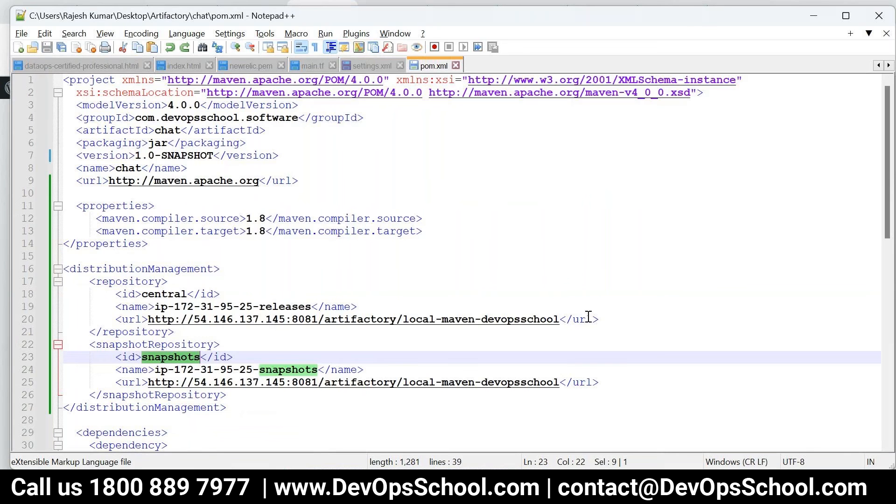
{"action": "left_click_drag", "start_coordinate": [589, 317], "coordinate": [182, 291]}
{"action": "double_click", "coordinate": [182, 293]}
{"action": "double_click", "coordinate": [169, 358]}
Change the second admin server entry's id from central to snapshots and save settings.xml
{"action": "left_click", "coordinate": [353, 66]}
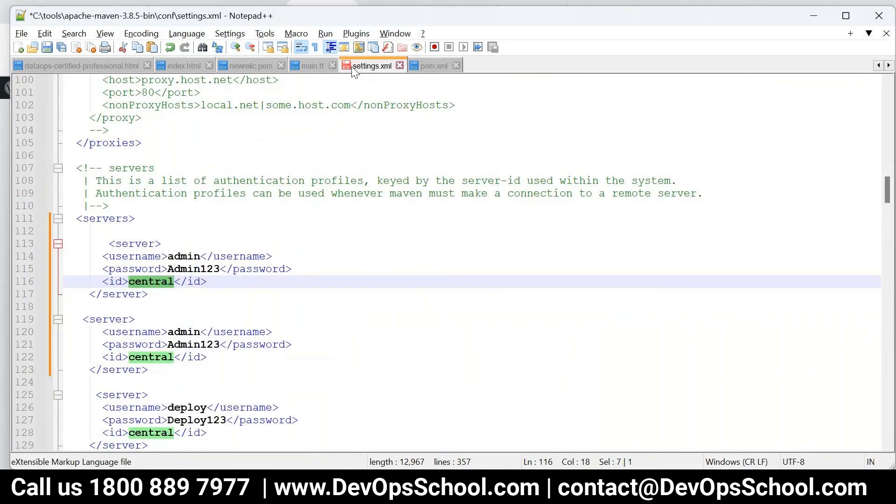
{"action": "left_click", "coordinate": [156, 357]}
{"action": "double_click", "coordinate": [158, 280]}
{"action": "left_click", "coordinate": [151, 358]}
{"action": "double_click", "coordinate": [149, 356]}
{"action": "type", "text": "snapshots"}
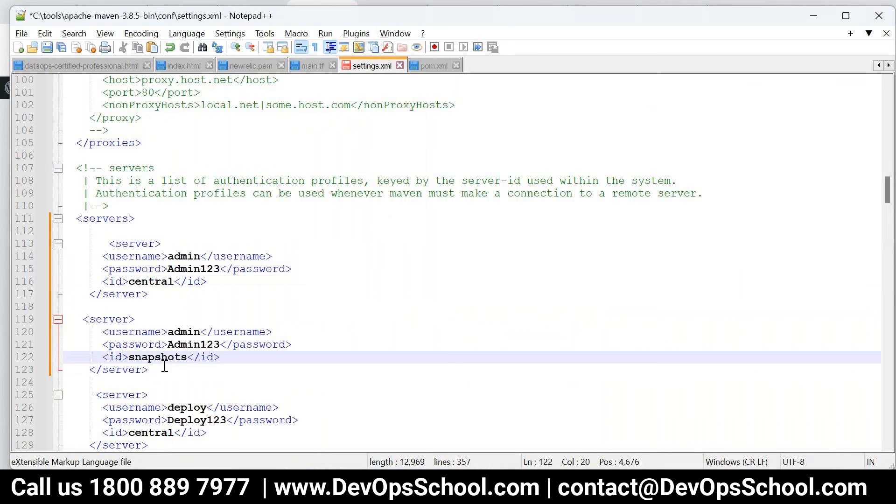
{"action": "left_click", "coordinate": [175, 281]}
{"action": "left_click_drag", "start_coordinate": [176, 281], "coordinate": [133, 279]}
{"action": "left_click_drag", "start_coordinate": [220, 268], "coordinate": [169, 256]}
{"action": "double_click", "coordinate": [174, 357]}
{"action": "left_click_drag", "start_coordinate": [219, 344], "coordinate": [148, 332]}
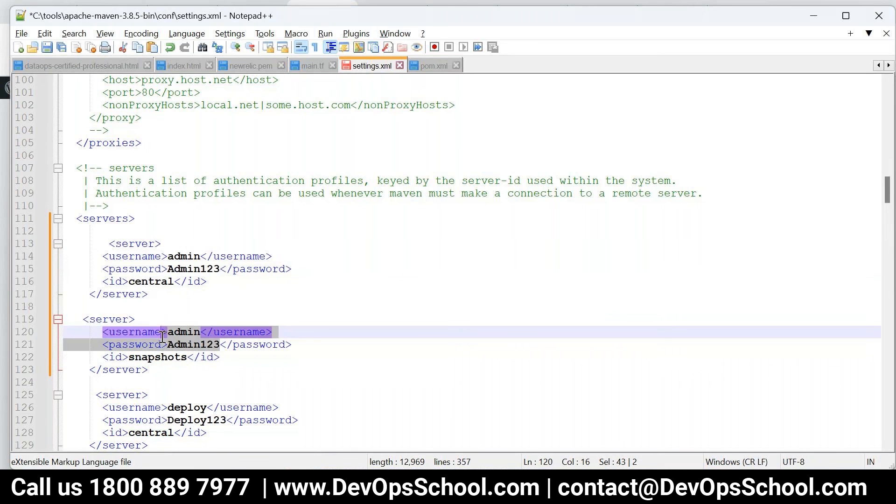
{"action": "key", "text": "ctrl+s"}
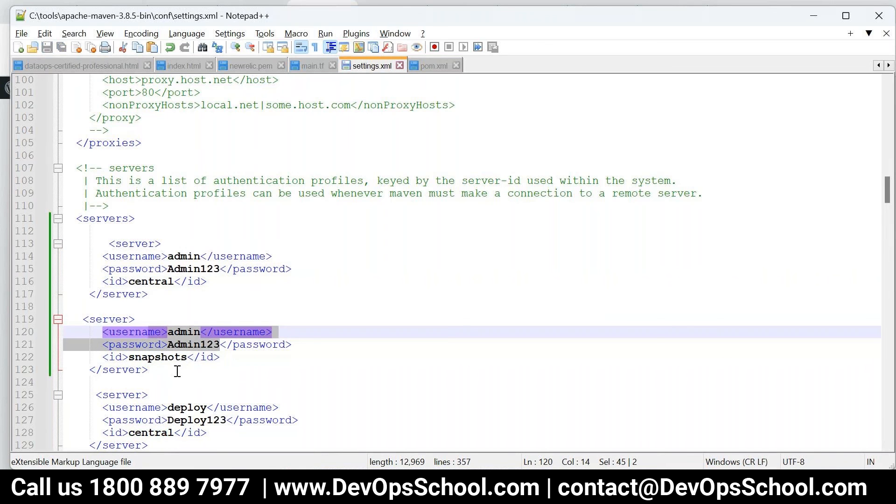
{"action": "left_click_drag", "start_coordinate": [177, 372], "coordinate": [89, 245]}
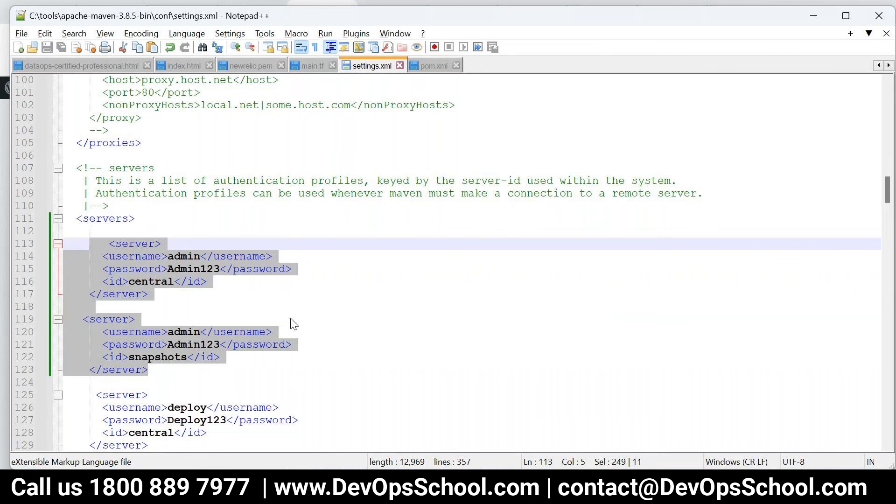
{"action": "mouse_move", "coordinate": [306, 490]}
{"action": "left_click", "coordinate": [306, 432]}
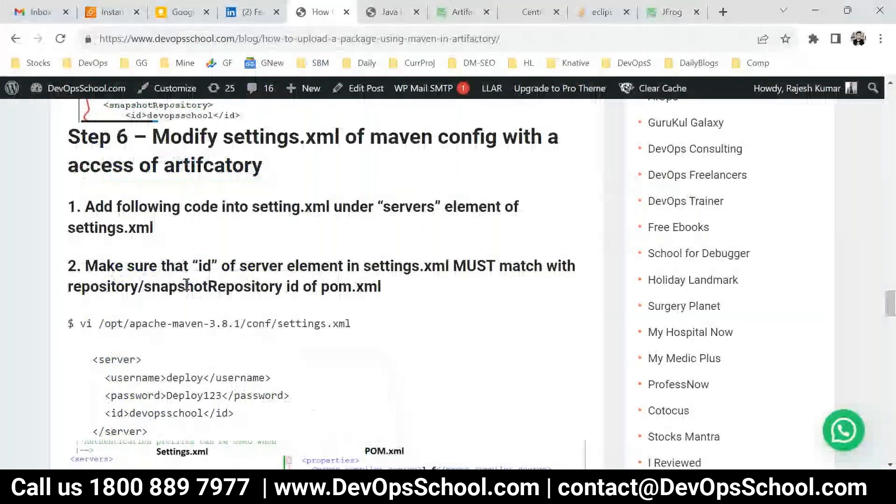
{"action": "triple_click", "coordinate": [156, 250]}
{"action": "left_click_drag", "start_coordinate": [85, 260], "coordinate": [195, 307]}
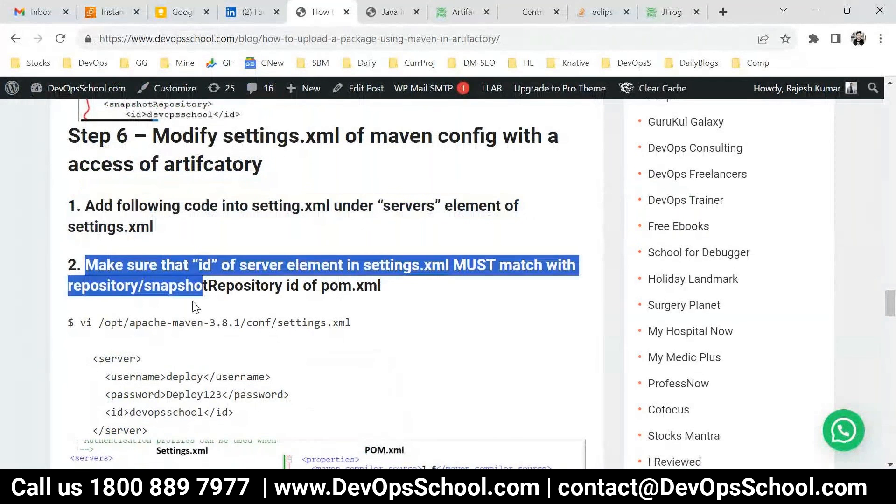
{"action": "left_click_drag", "start_coordinate": [105, 359], "coordinate": [154, 395]}
{"action": "scroll", "coordinate": [292, 336], "scroll_direction": "down", "scroll_amount": 3}
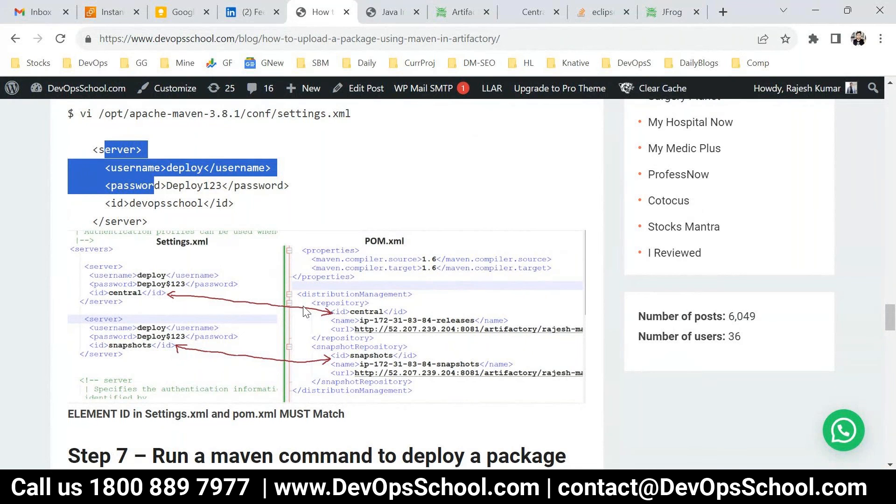
{"action": "scroll", "coordinate": [304, 312], "scroll_direction": "down", "scroll_amount": 2}
{"action": "key", "text": "alt+Tab"}
{"action": "left_click", "coordinate": [439, 307]}
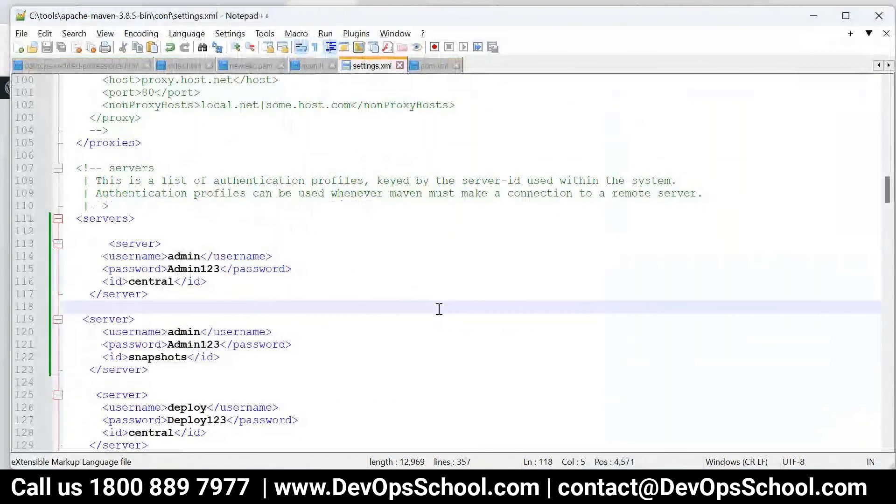
{"action": "key", "text": "alt+Tab"}
{"action": "scroll", "coordinate": [108, 351], "scroll_direction": "down", "scroll_amount": 2}
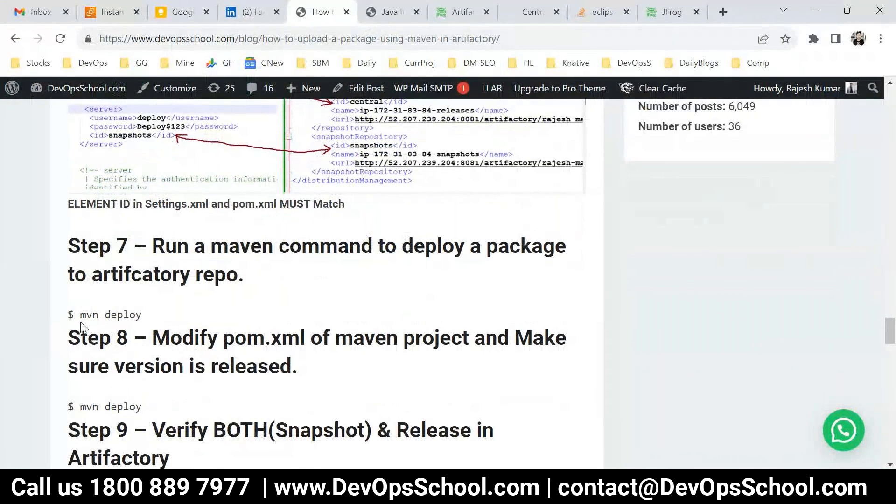
{"action": "left_click_drag", "start_coordinate": [81, 323], "coordinate": [190, 318]}
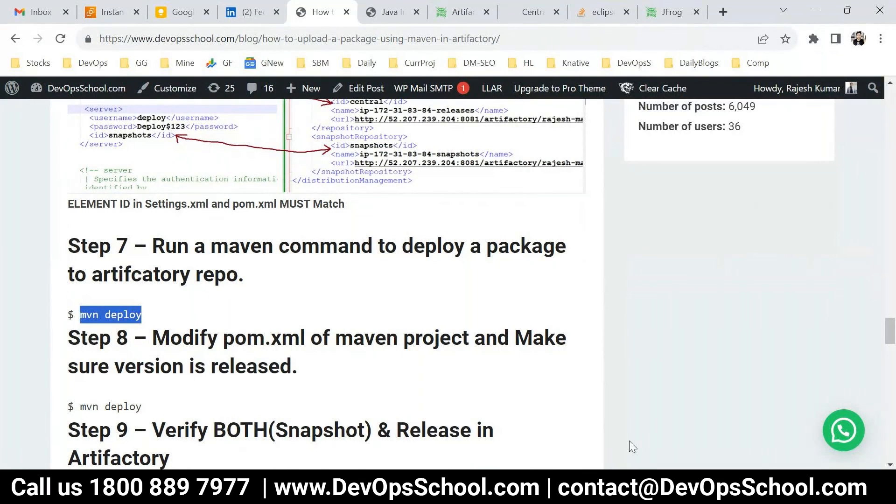
{"action": "left_click", "coordinate": [632, 417]}
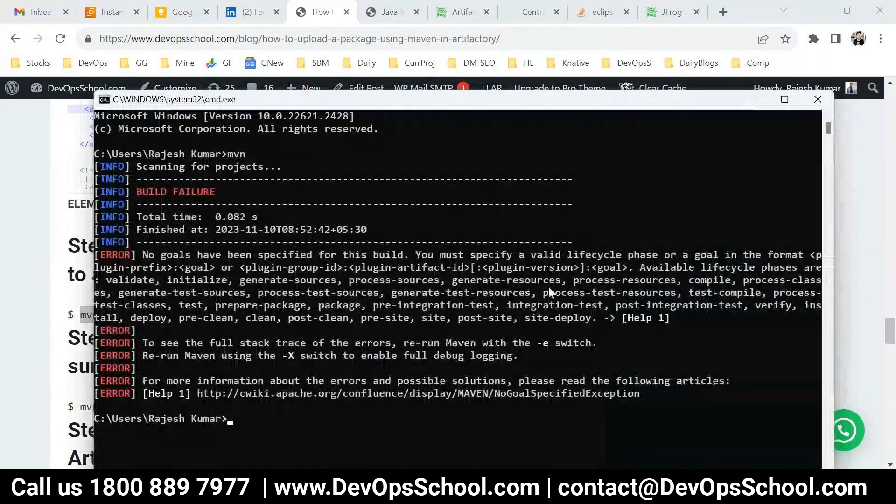
Close the failed command window and run mvn deploy in the chat project folder
{"action": "type", "text": "exit"}
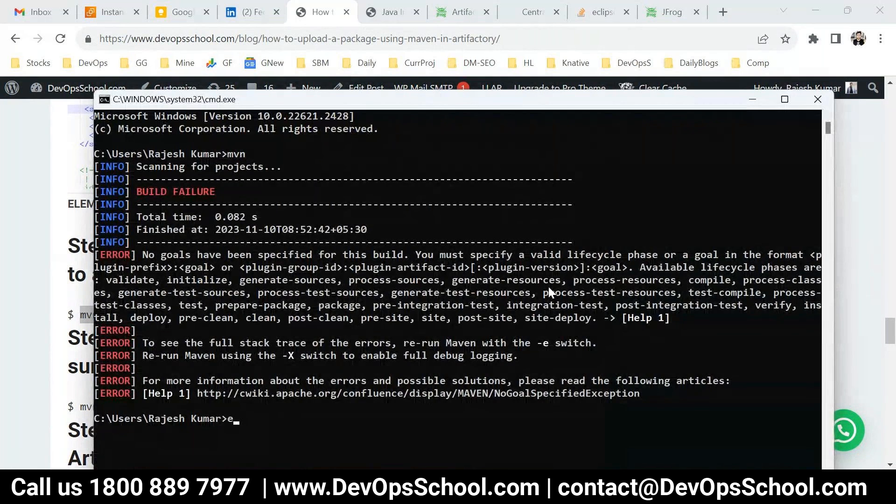
{"action": "key", "text": "Return"}
{"action": "left_click", "coordinate": [686, 412]}
{"action": "type", "text": "vm"}
{"action": "key", "text": "BackSpace"}
{"action": "key", "text": "BackSpace"}
{"action": "type", "text": "mvn"}
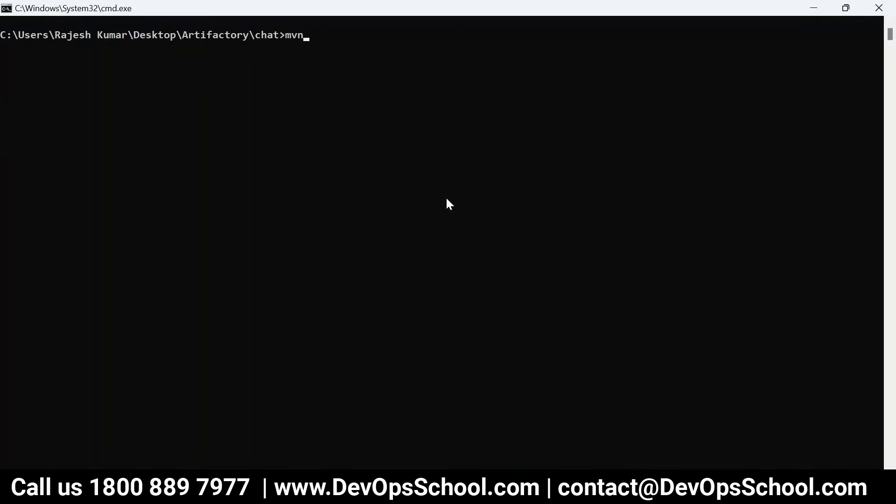
{"action": "type", "text": " deploy"}
{"action": "left_click", "coordinate": [325, 36]}
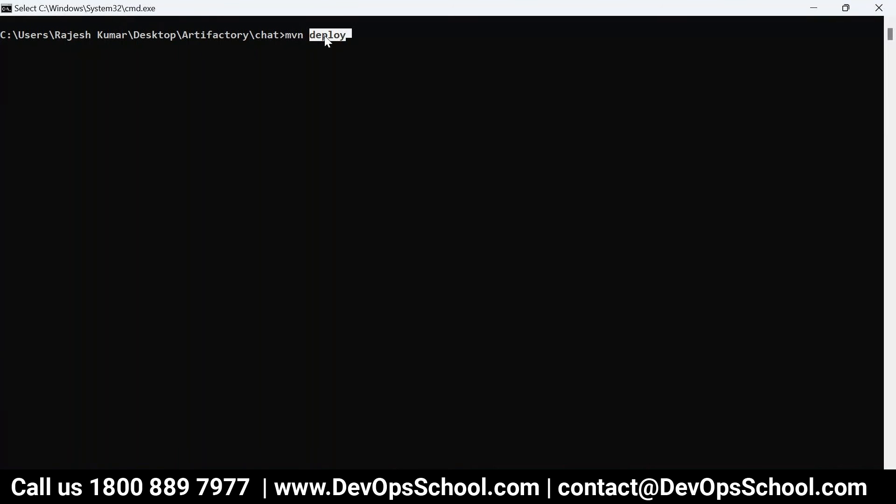
{"action": "key", "text": "Escape"}
{"action": "key", "text": "Return"}
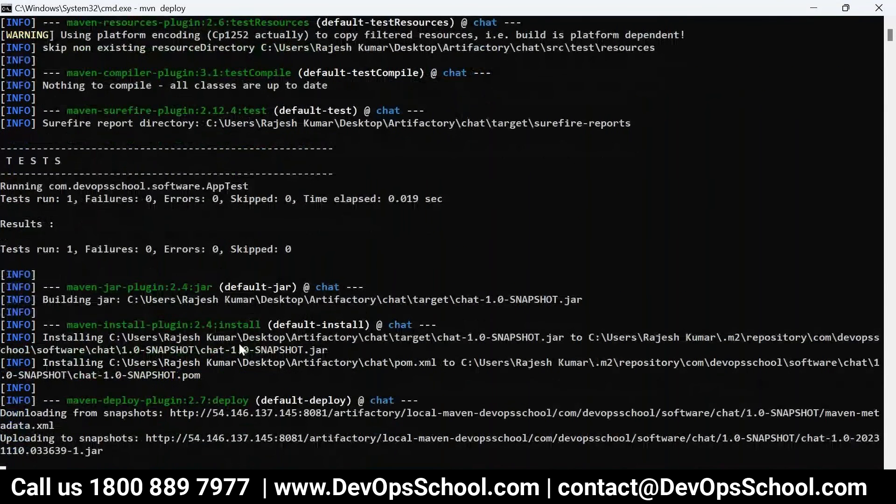
Follow the chat-1.0-SNAPSHOT jar and pom uploads through to BUILD SUCCESS
{"action": "left_click_drag", "start_coordinate": [1, 364], "coordinate": [116, 424]}
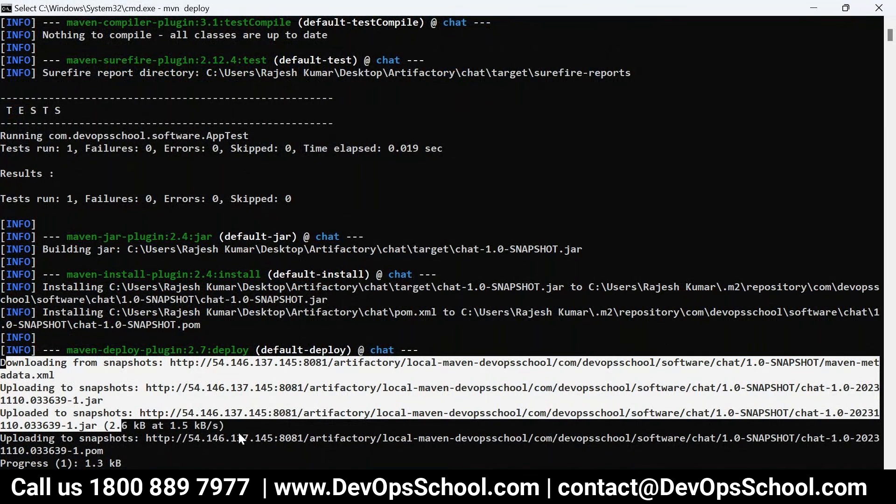
{"action": "scroll", "coordinate": [266, 443], "scroll_direction": "down", "scroll_amount": 3}
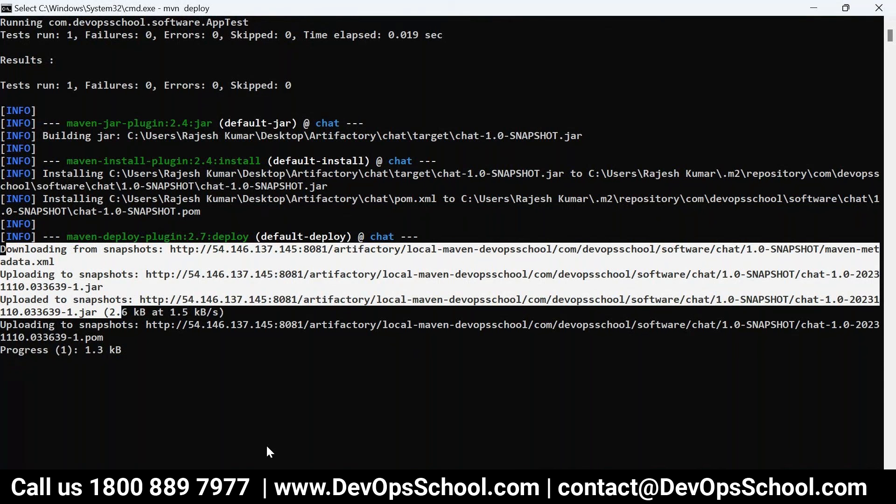
{"action": "scroll", "coordinate": [245, 391], "scroll_direction": "down", "scroll_amount": 2}
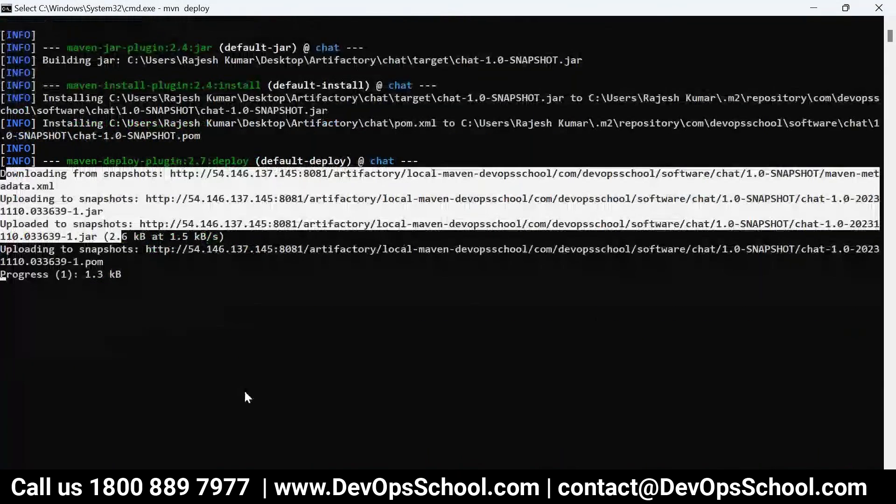
{"action": "key", "text": "Return"}
{"action": "scroll", "coordinate": [199, 385], "scroll_direction": "down", "scroll_amount": 4}
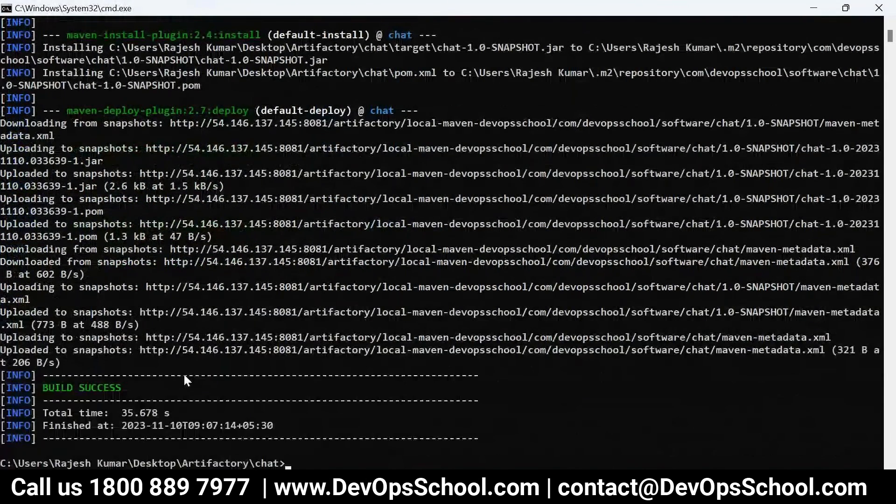
{"action": "left_click_drag", "start_coordinate": [155, 388], "coordinate": [58, 388]}
{"action": "mouse_move", "coordinate": [303, 495]}
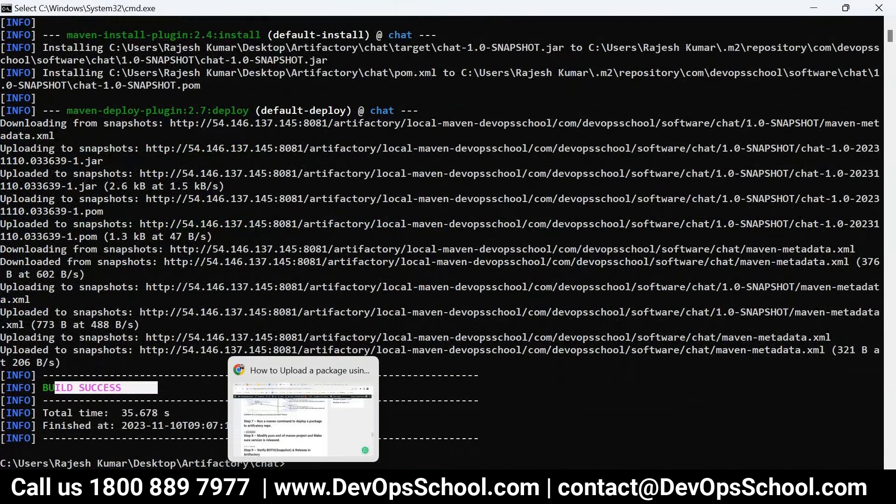
{"action": "left_click", "coordinate": [303, 411]}
{"action": "left_click", "coordinate": [537, 11]}
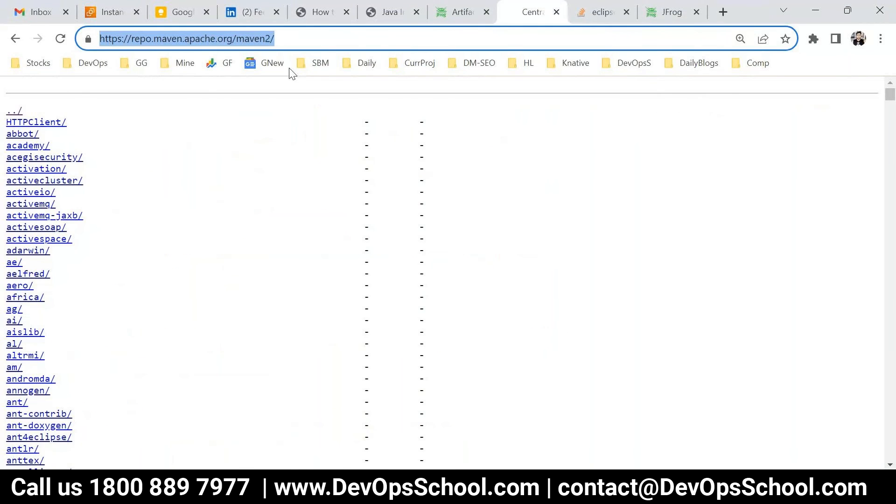
Reload the local-maven-devopsschool index listing and enlarge its text
{"action": "left_click", "coordinate": [609, 12]}
{"action": "left_click", "coordinate": [667, 12]}
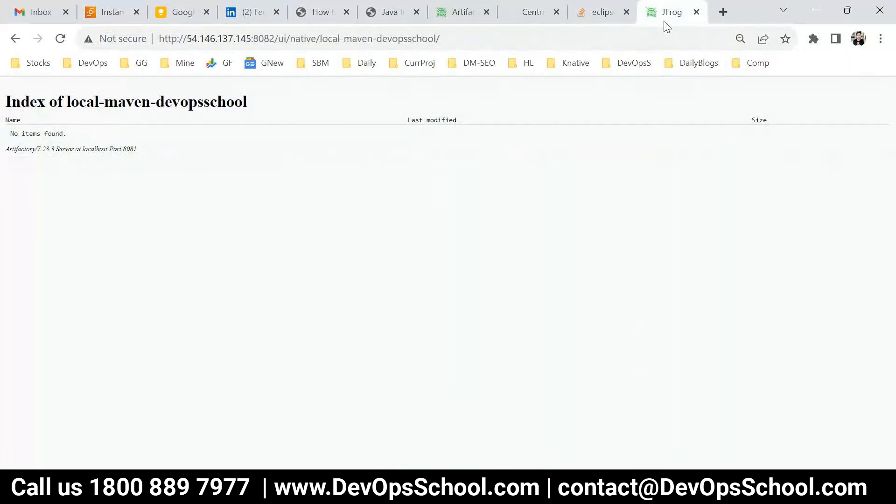
{"action": "left_click", "coordinate": [60, 38]}
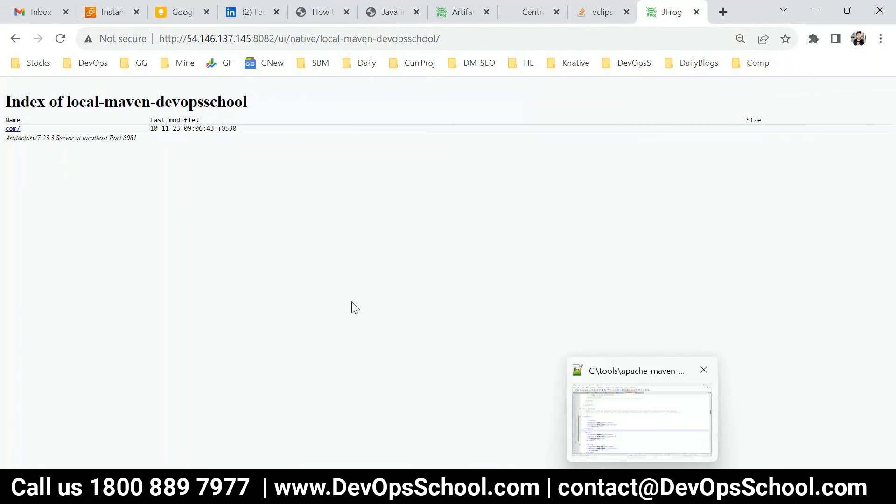
{"action": "key", "text": "ctrl+plus"}
{"action": "key", "text": "ctrl+plus"}
{"action": "key", "text": "ctrl+plus"}
{"action": "key", "text": "ctrl+plus"}
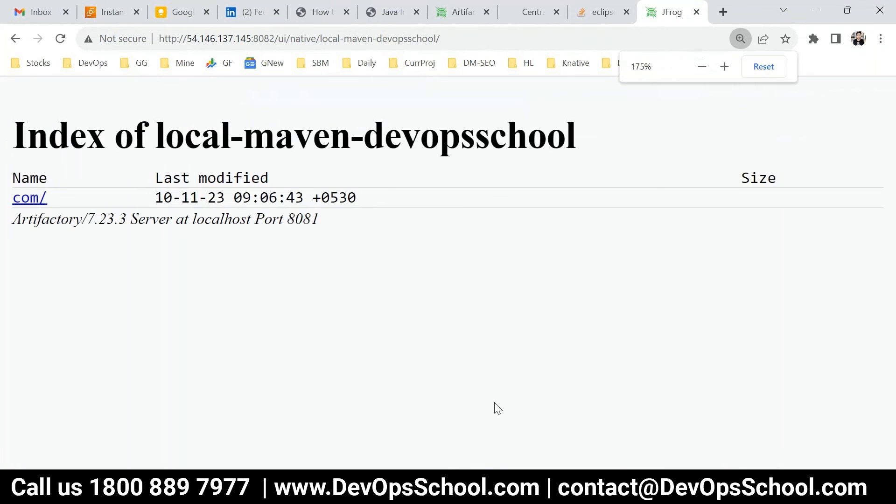
Check the groupId value in pom.xml in the editor
{"action": "left_click", "coordinate": [396, 487]}
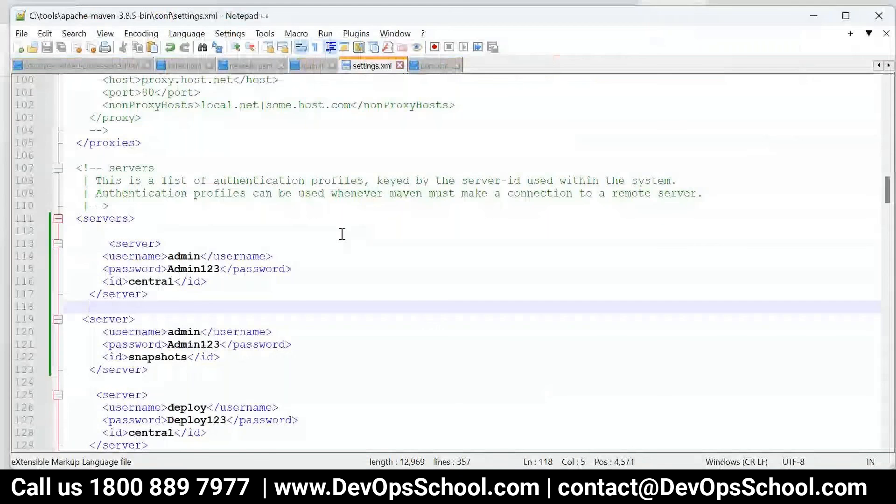
{"action": "scroll", "coordinate": [342, 233], "scroll_direction": "up", "scroll_amount": 5}
{"action": "scroll", "coordinate": [297, 266], "scroll_direction": "up", "scroll_amount": 13}
{"action": "scroll", "coordinate": [287, 272], "scroll_direction": "up", "scroll_amount": 5}
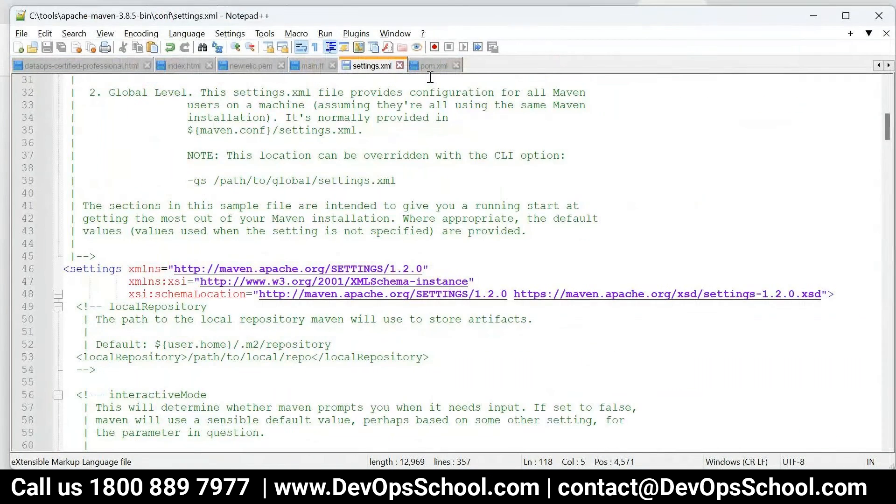
{"action": "left_click", "coordinate": [432, 65]}
{"action": "left_click", "coordinate": [140, 117]}
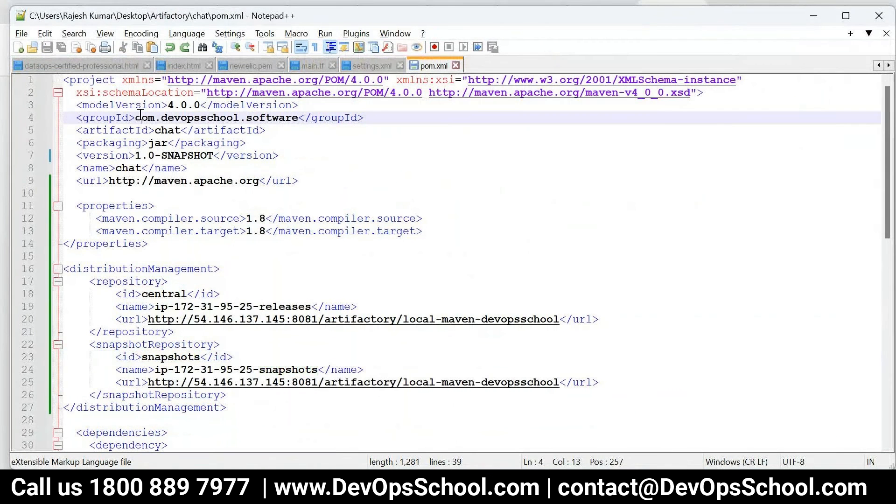
{"action": "left_click", "coordinate": [199, 119]}
Browse com/devopsschool/software/chat/1.0-SNAPSHOT in the listing, matching pom.xml's artifactId and version
{"action": "key", "text": "alt+Tab"}
{"action": "left_click", "coordinate": [27, 197]}
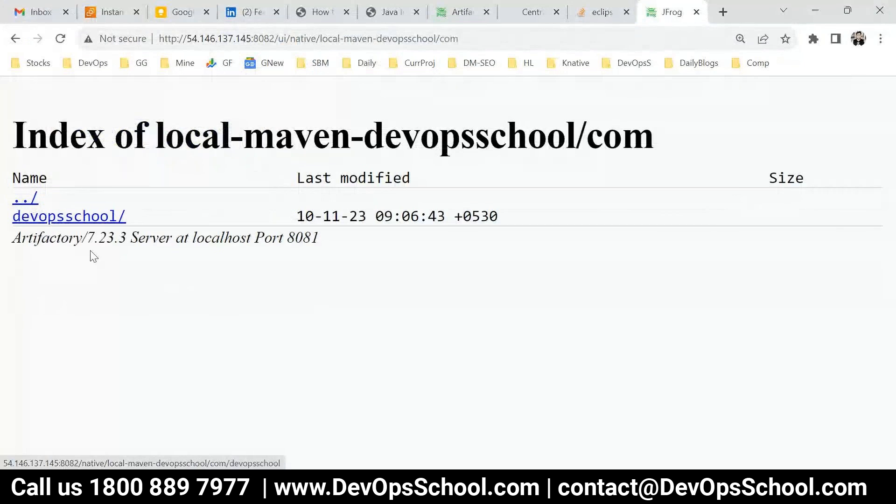
{"action": "left_click", "coordinate": [60, 217]}
{"action": "left_click", "coordinate": [51, 218]}
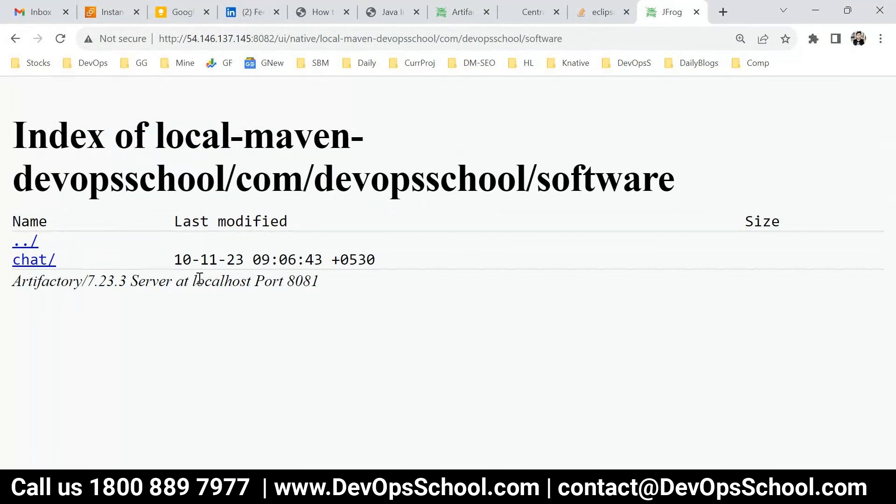
{"action": "key", "text": "alt+Tab"}
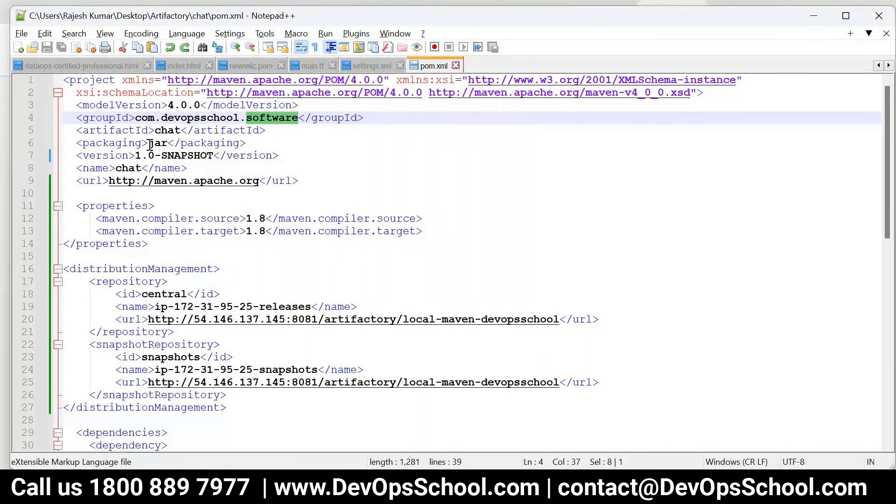
{"action": "double_click", "coordinate": [167, 130]}
{"action": "key", "text": "alt+Tab"}
{"action": "left_click", "coordinate": [28, 260]}
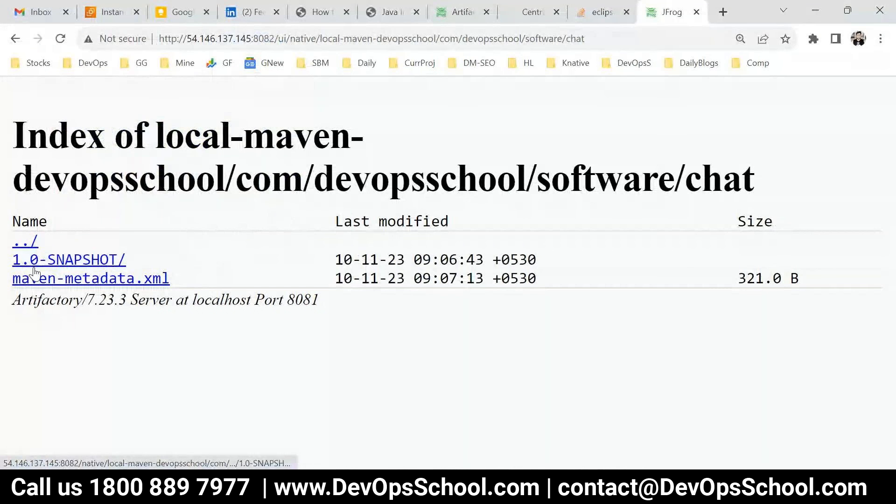
{"action": "key", "text": "alt+Tab"}
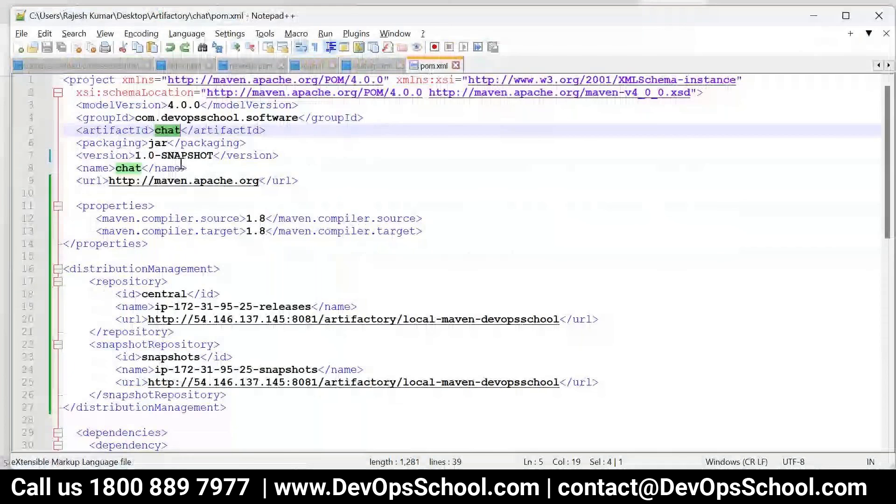
{"action": "double_click", "coordinate": [181, 157]}
{"action": "key", "text": "alt+Tab"}
{"action": "left_click", "coordinate": [61, 260]}
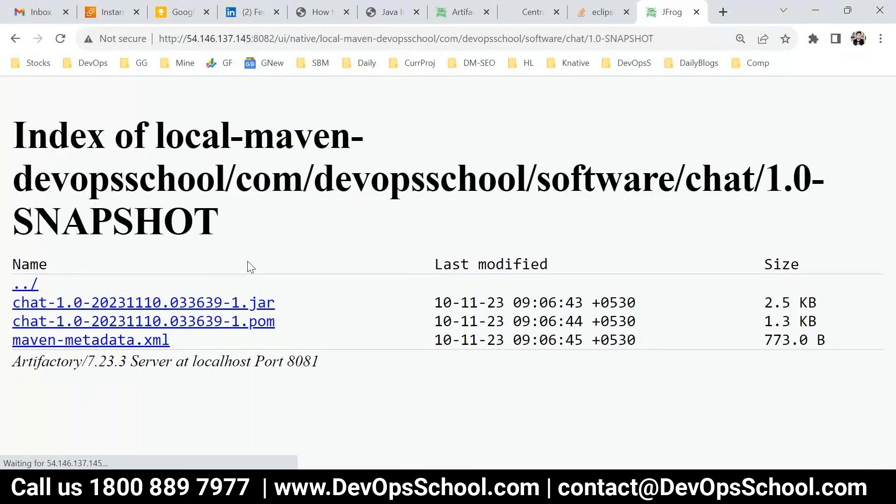
{"action": "left_click", "coordinate": [444, 14]}
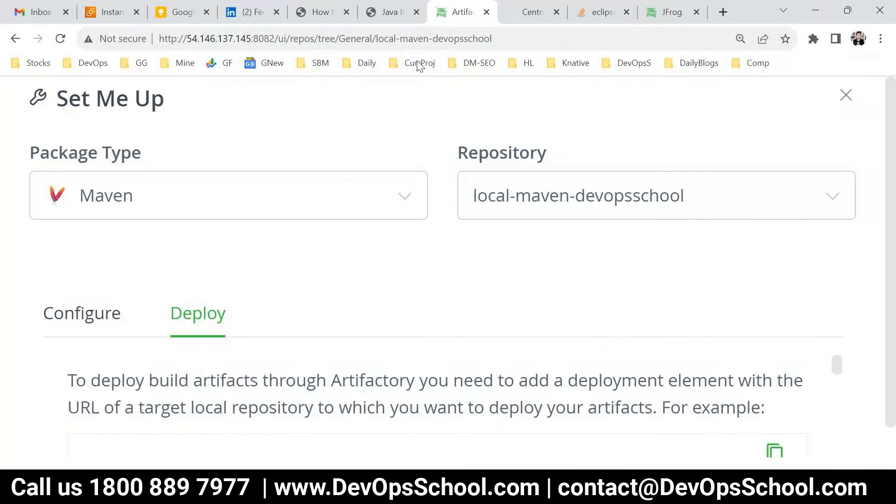
Close Set Me Up, open the Artifacts browser, refresh, and select local-maven-devopsschool
{"action": "key", "text": "ctrl+minus"}
{"action": "key", "text": "ctrl+minus"}
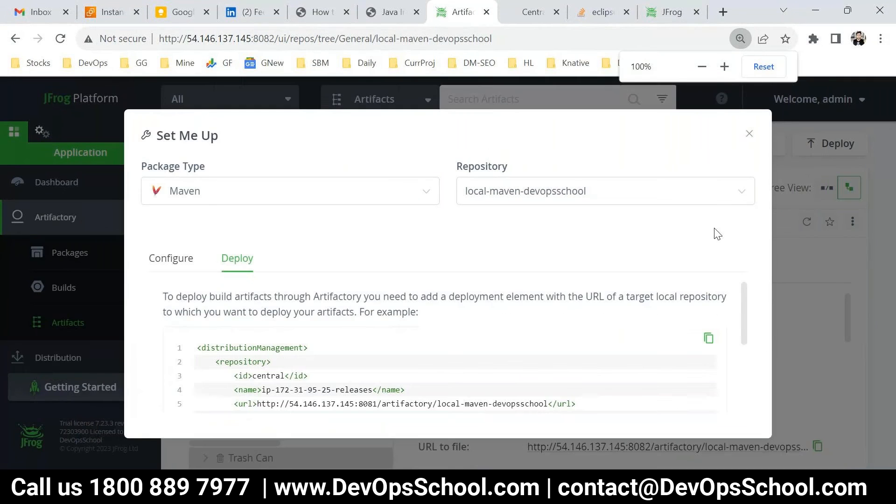
{"action": "left_click", "coordinate": [749, 134]}
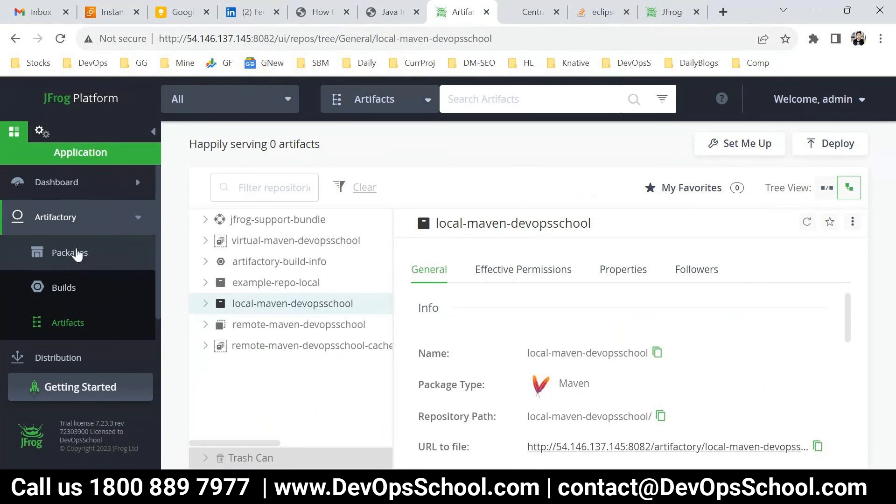
{"action": "left_click", "coordinate": [82, 331]}
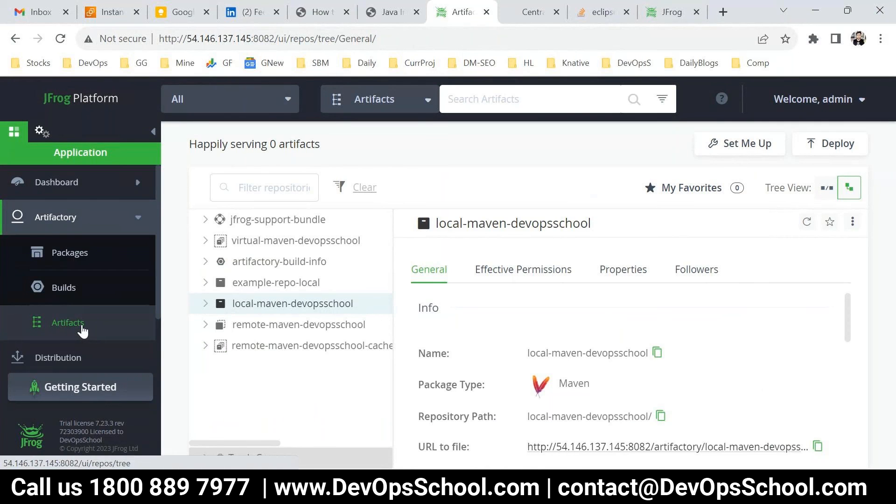
{"action": "left_click", "coordinate": [219, 283]}
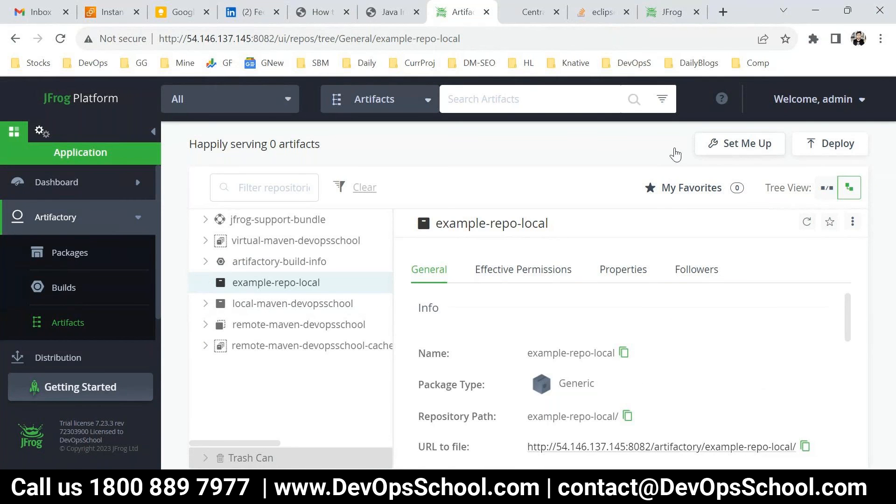
{"action": "left_click", "coordinate": [60, 38]}
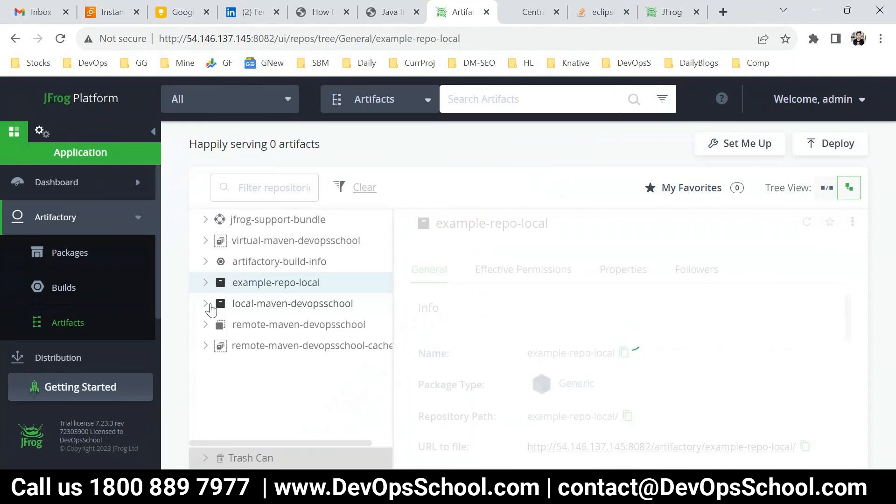
{"action": "left_click", "coordinate": [211, 306]}
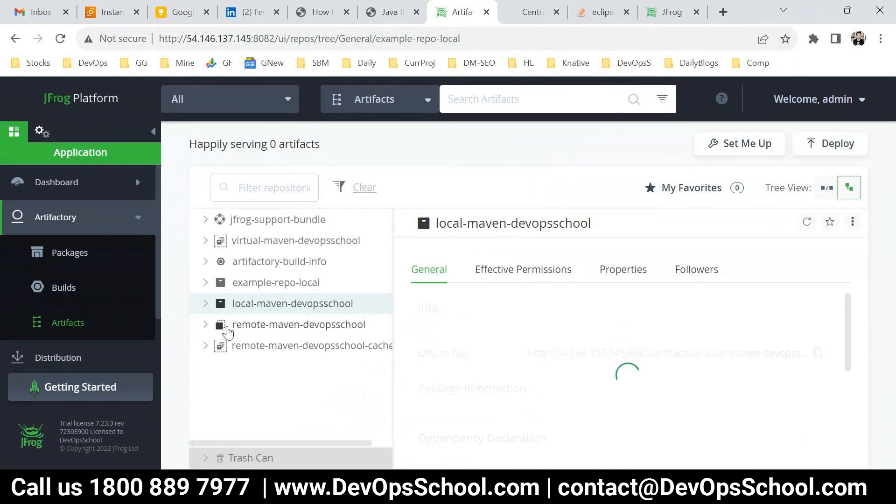
Expand down to chat's 1.0-SNAPSHOT and show details of chat-1.0-20231110.033639-1.jar
{"action": "left_click", "coordinate": [204, 306]}
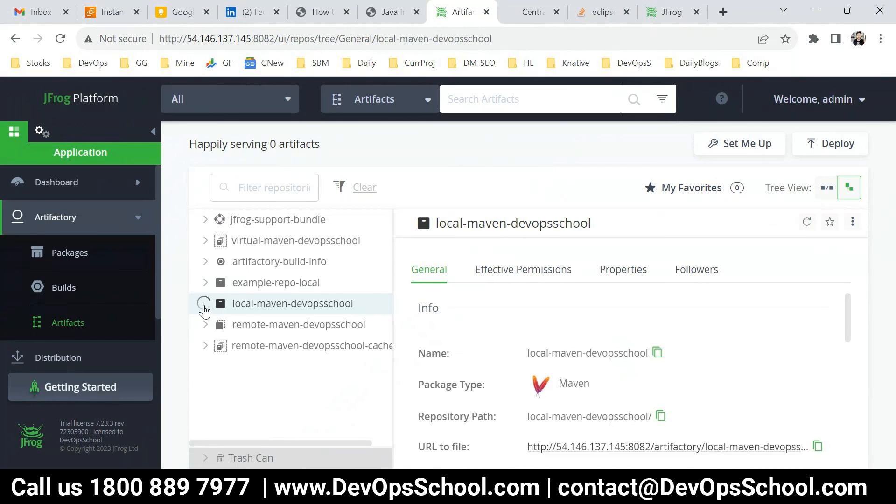
{"action": "left_click", "coordinate": [224, 324]}
{"action": "left_click", "coordinate": [241, 347]}
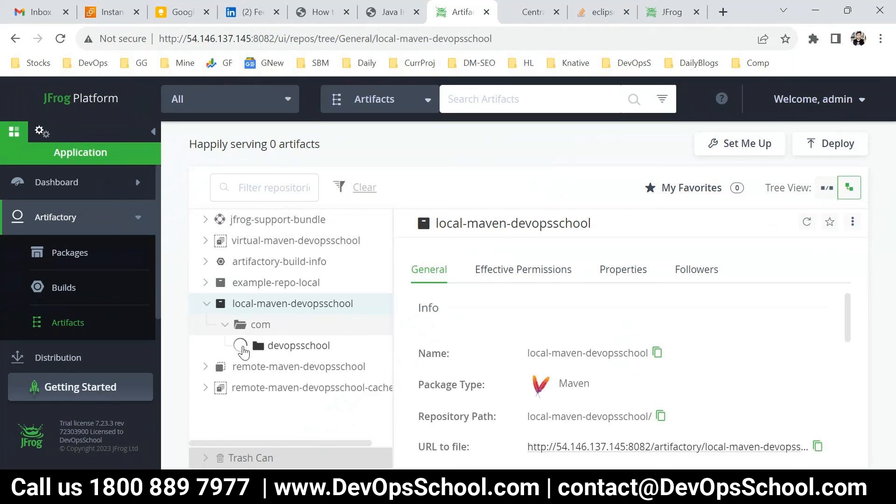
{"action": "left_click", "coordinate": [285, 372]}
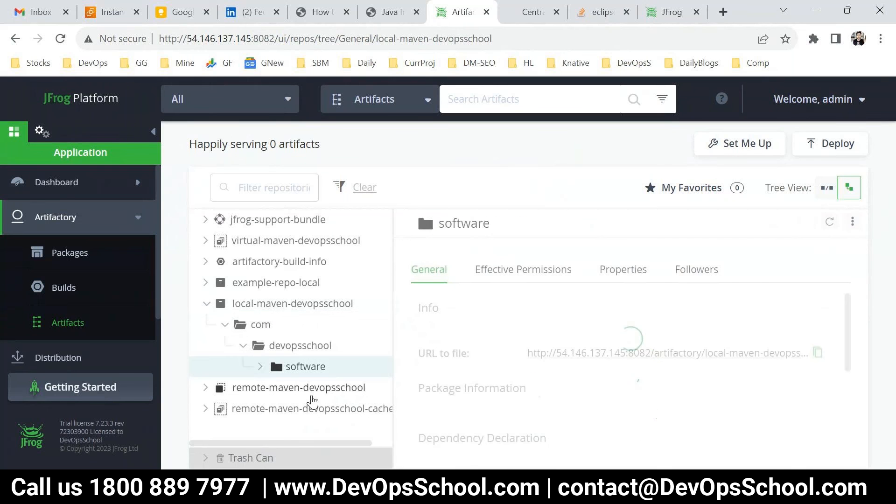
{"action": "left_click", "coordinate": [261, 367]}
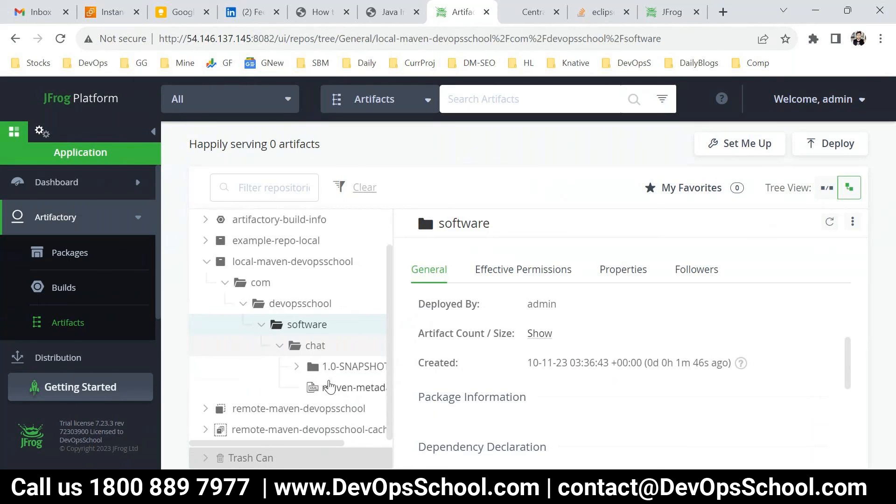
{"action": "left_click", "coordinate": [321, 374]}
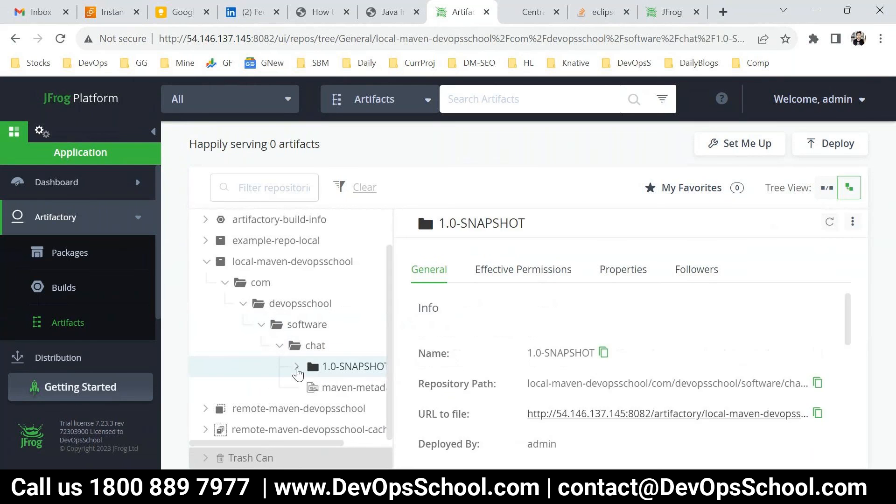
{"action": "left_click", "coordinate": [297, 367]}
{"action": "left_click", "coordinate": [358, 390]}
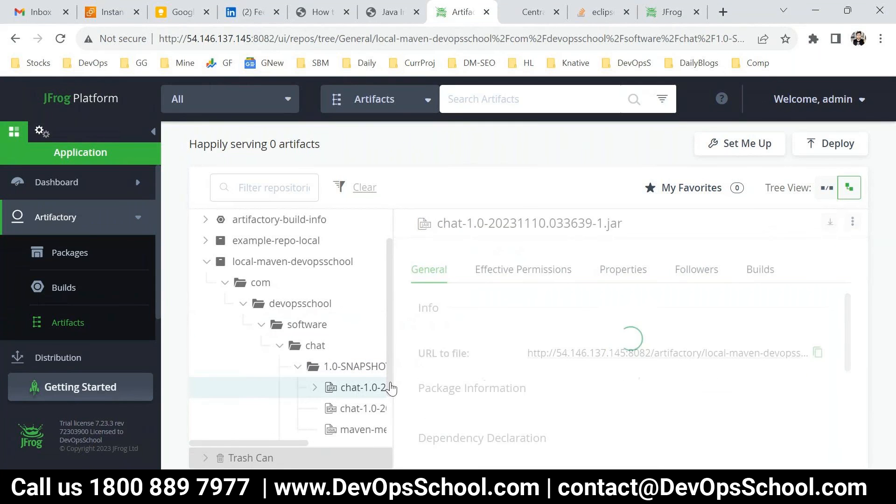
{"action": "left_click_drag", "start_coordinate": [623, 224], "coordinate": [477, 224]}
{"action": "scroll", "coordinate": [517, 290], "scroll_direction": "down", "scroll_amount": 2}
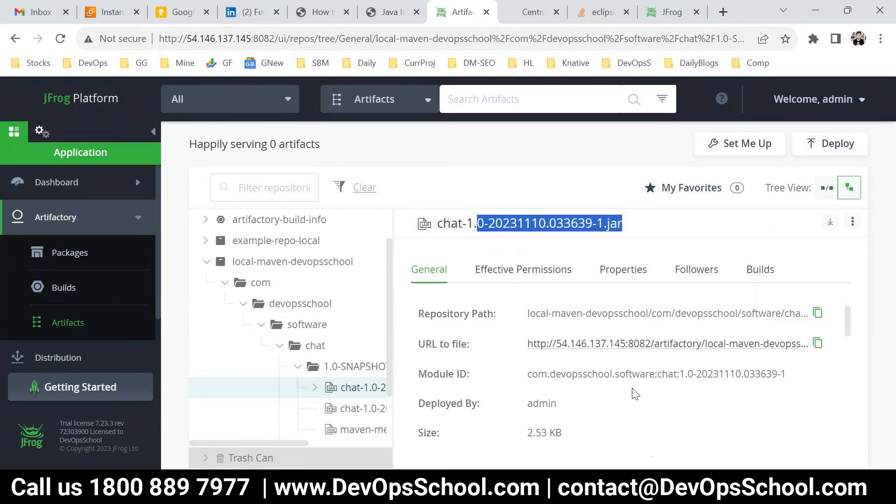
Change the pom.xml version from 1.0-SNAPSHOT to 1.0
{"action": "left_click", "coordinate": [643, 487]}
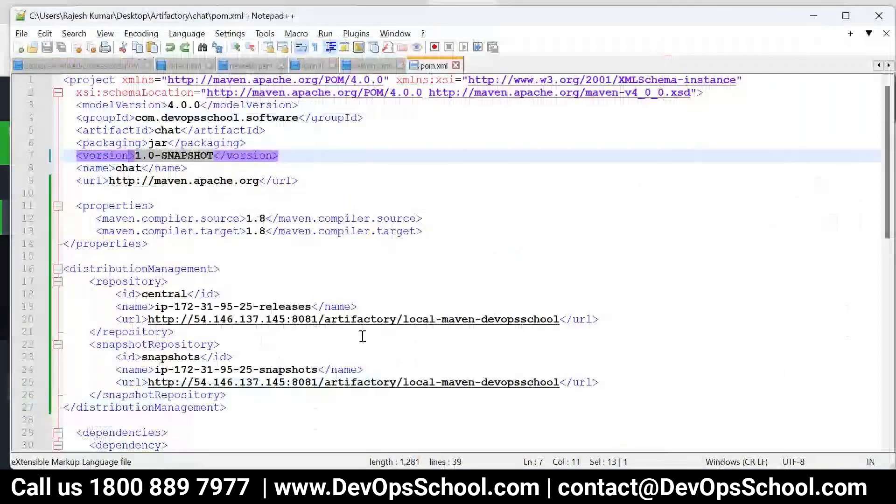
{"action": "left_click_drag", "start_coordinate": [201, 156], "coordinate": [134, 157]}
{"action": "left_click", "coordinate": [206, 153]}
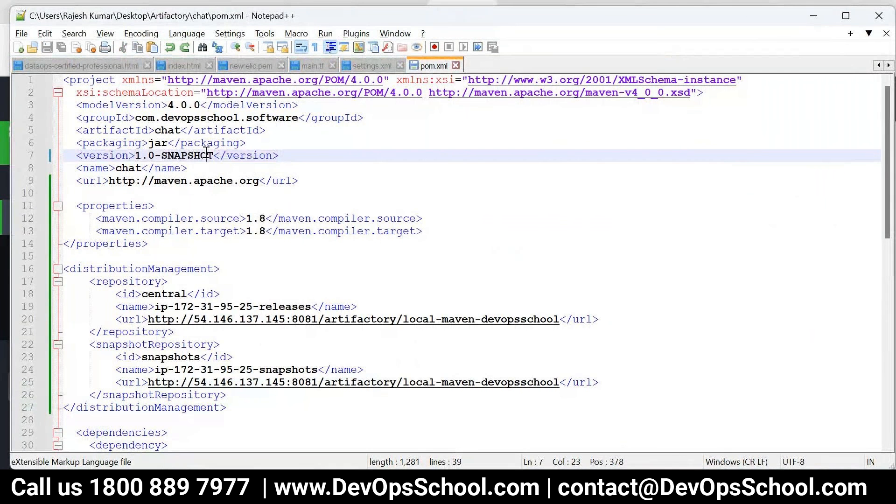
{"action": "key", "text": "Delete"}
{"action": "key", "text": "BackSpace"}
{"action": "key", "text": "BackSpace"}
{"action": "key", "text": "BackSpace"}
{"action": "key", "text": "BackSpace"}
{"action": "key", "text": "BackSpace"}
{"action": "key", "text": "BackSpace"}
{"action": "key", "text": "BackSpace"}
{"action": "key", "text": "BackSpace"}
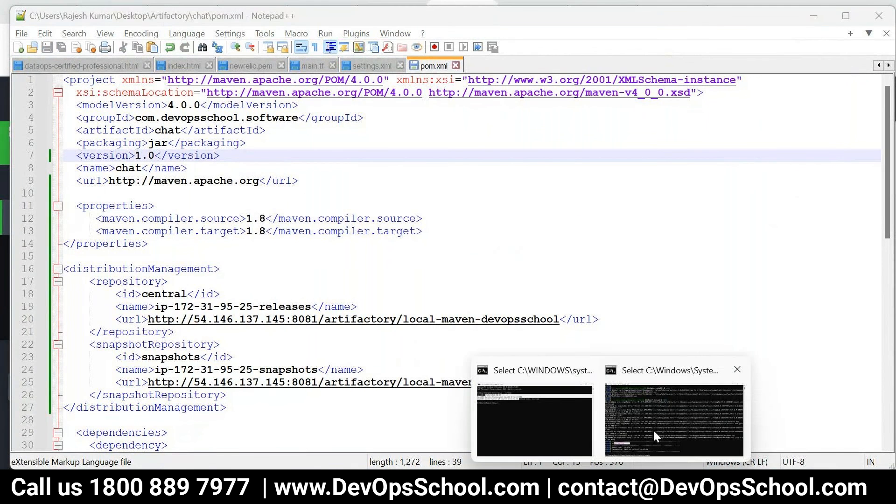
Rerun the previous mvn deploy command to build and deploy chat 1.0
{"action": "left_click", "coordinate": [653, 430]}
{"action": "key", "text": "Escape"}
{"action": "key", "text": "Up"}
{"action": "key", "text": "Return"}
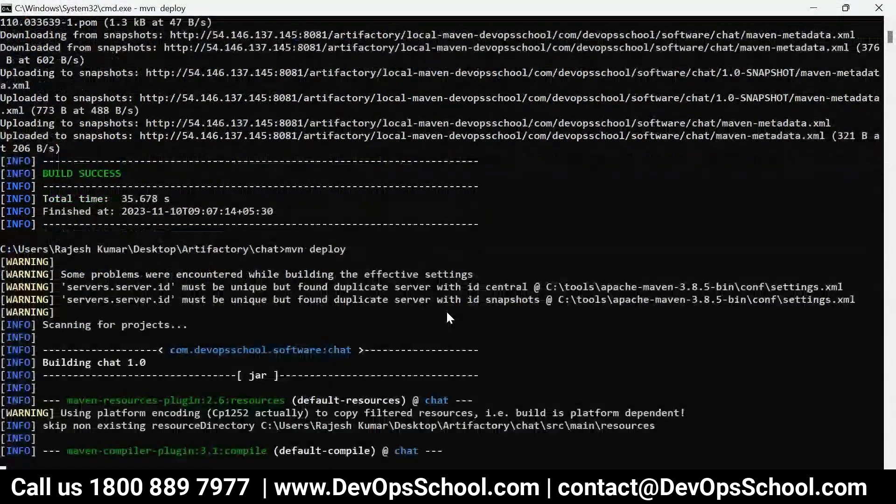
{"action": "key", "text": "alt+Tab"}
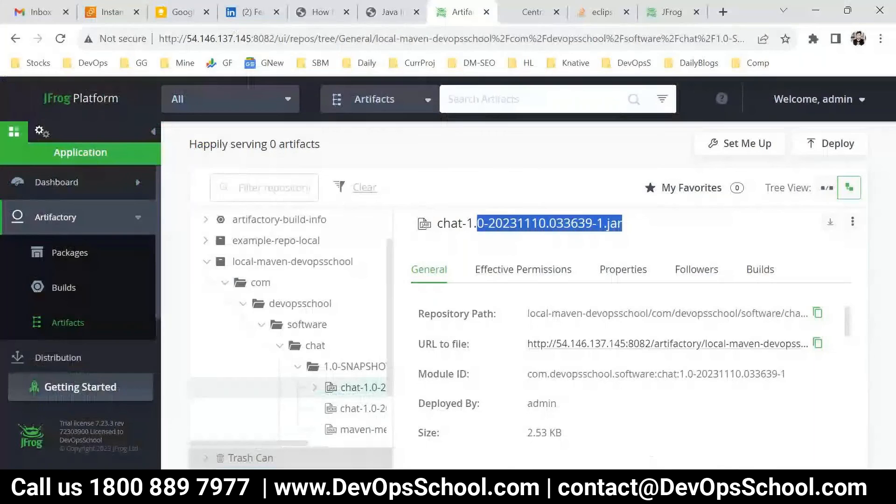
{"action": "left_click", "coordinate": [653, 13]}
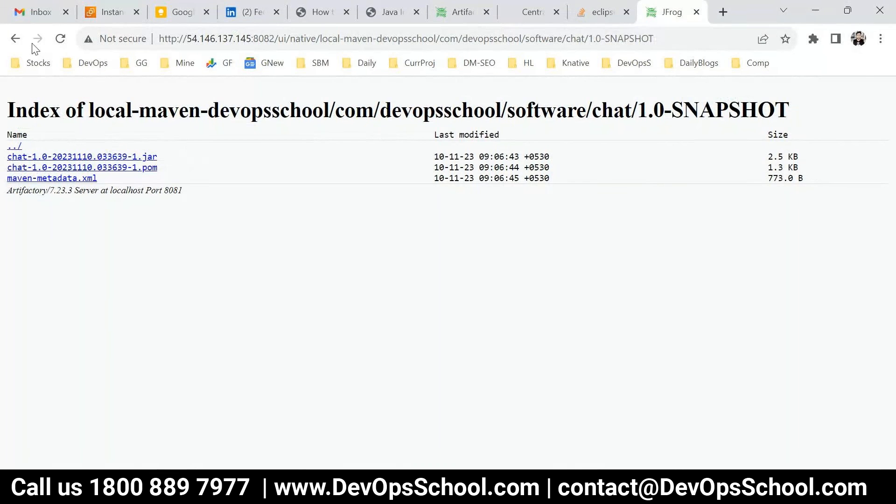
Refresh the chat folder listing and open the new 1.0 folder with chat-1.0.jar and chat-1.0.pom
{"action": "left_click", "coordinate": [15, 39]}
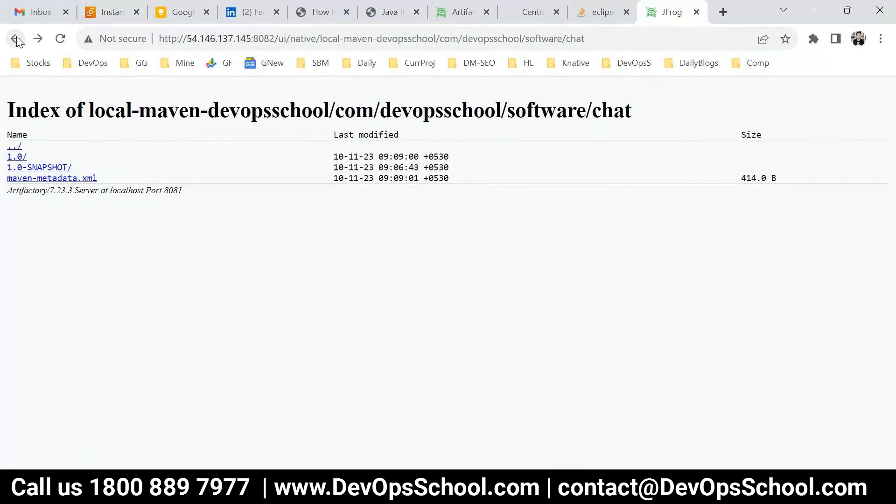
{"action": "left_click", "coordinate": [16, 167]}
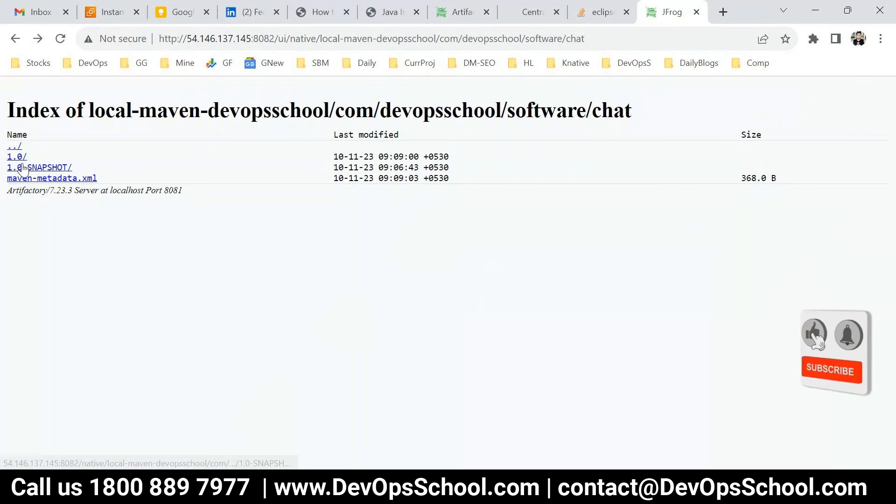
{"action": "left_click", "coordinate": [21, 157]}
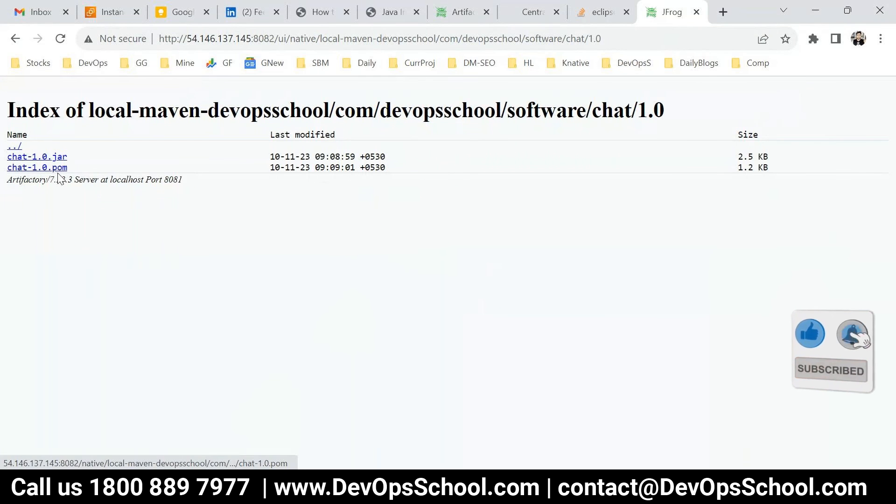